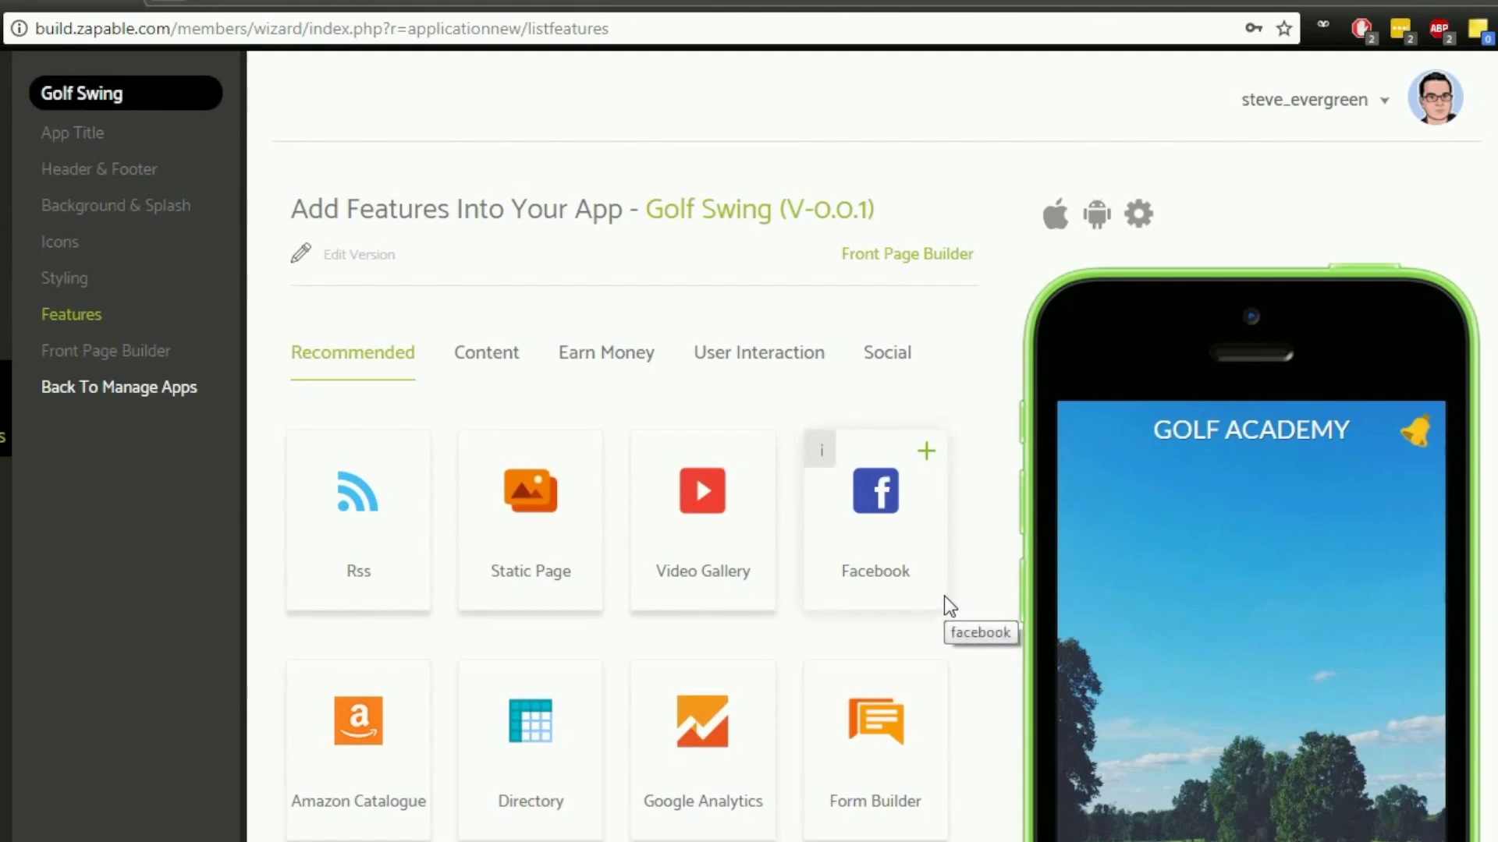
- Add the Facebook feature from Recommended and confirm it appears in the Golf Swing section
scroll(952, 624, down, 2)
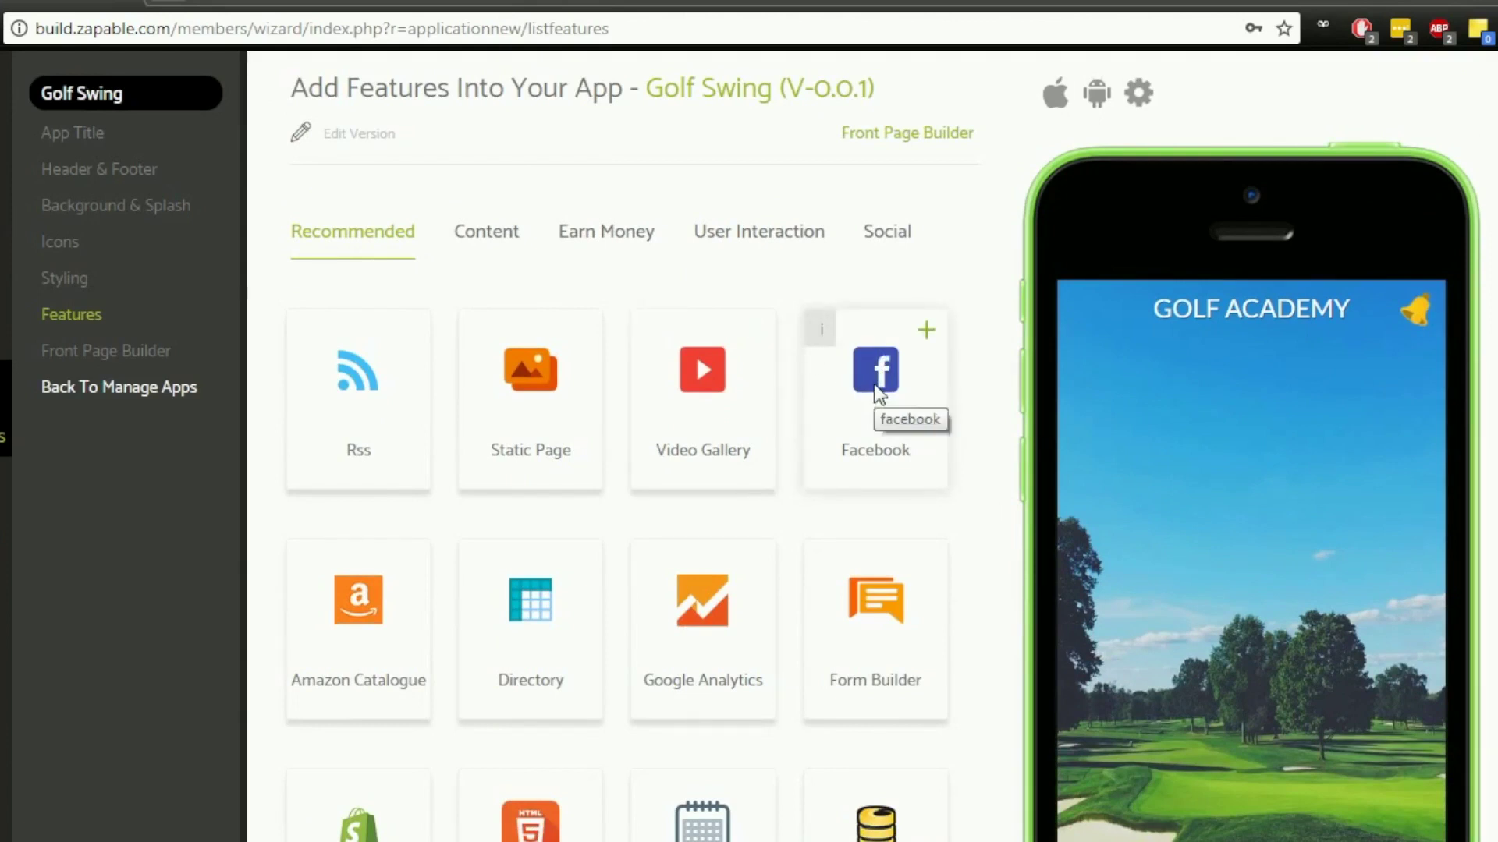
click(927, 332)
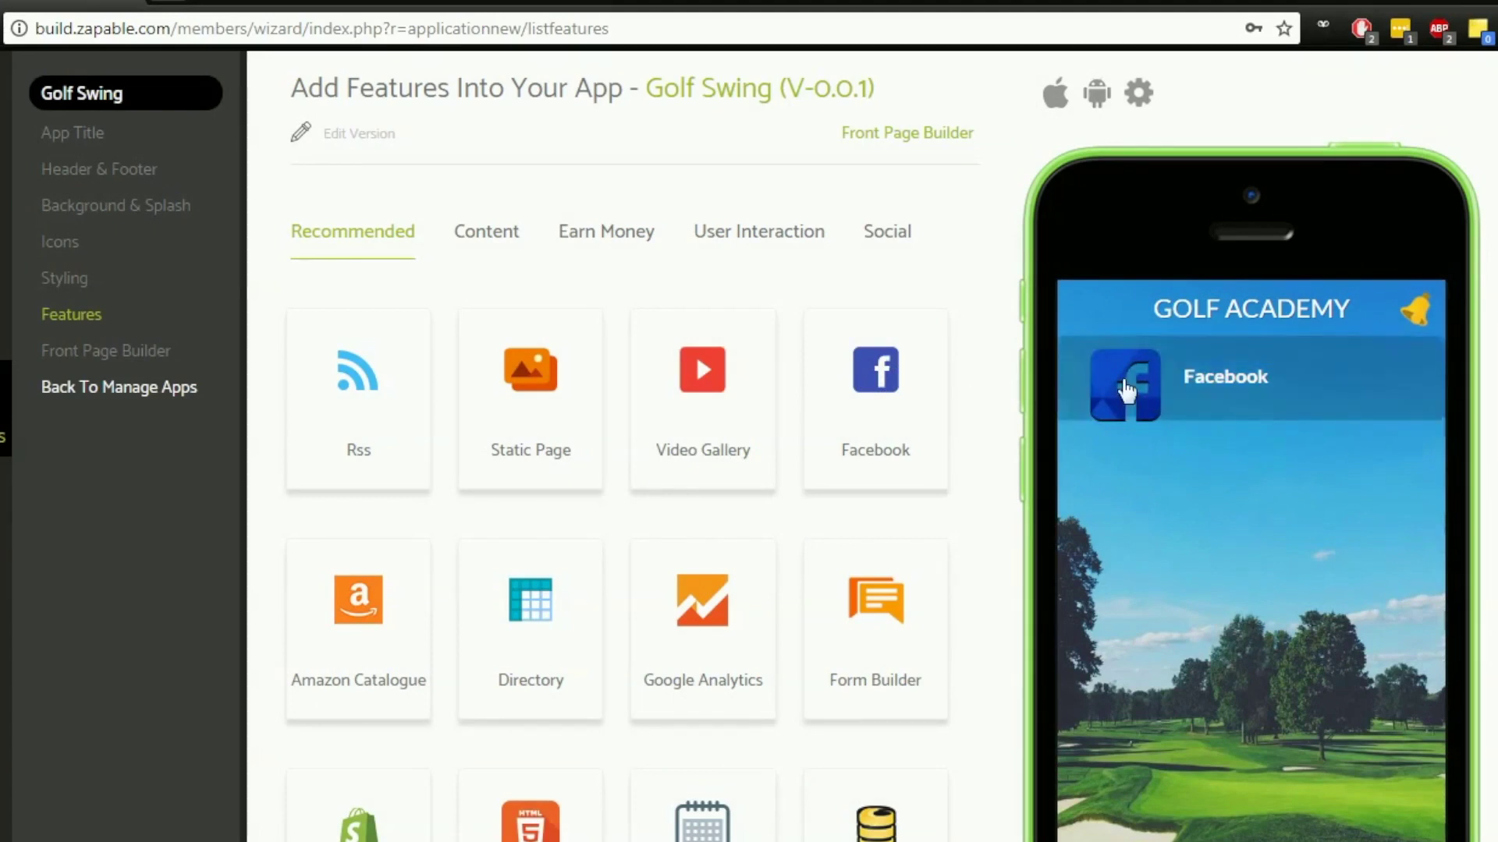
scroll(791, 441, down, 3)
scroll(794, 446, down, 7)
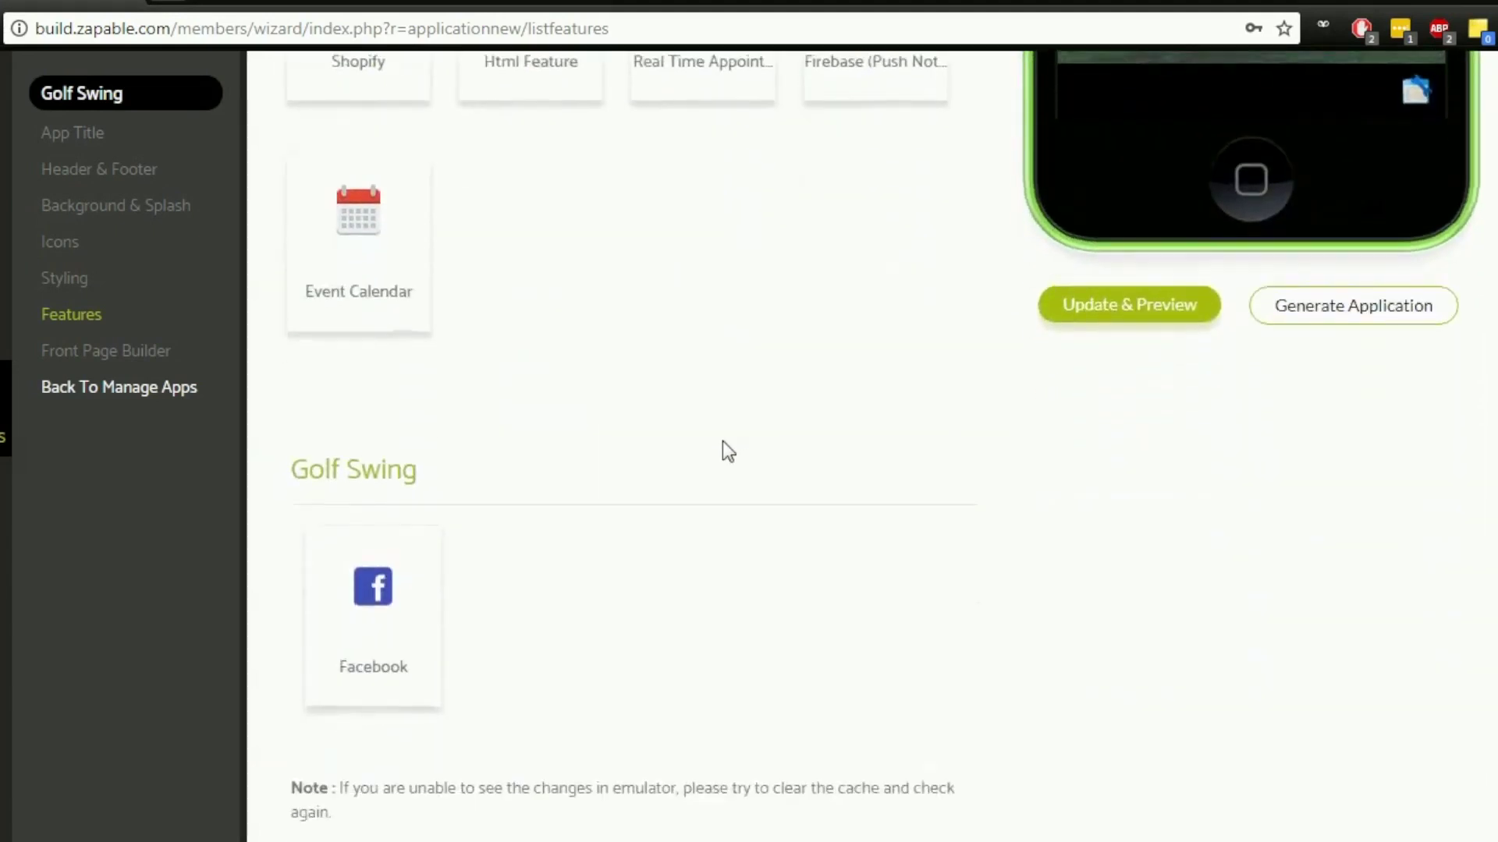
mouse_move(401, 625)
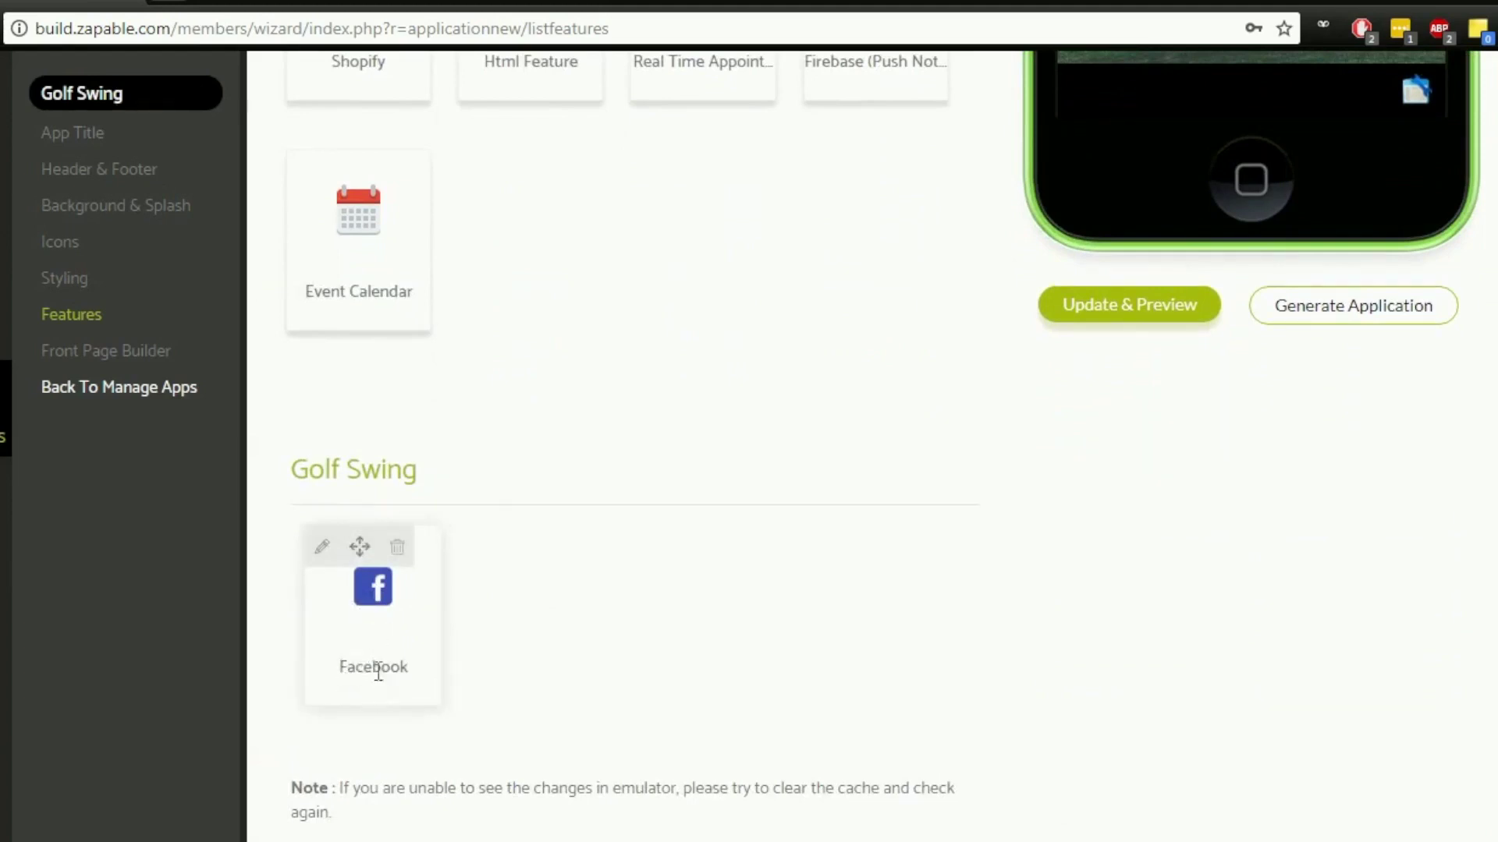
scroll(761, 653, up, 10)
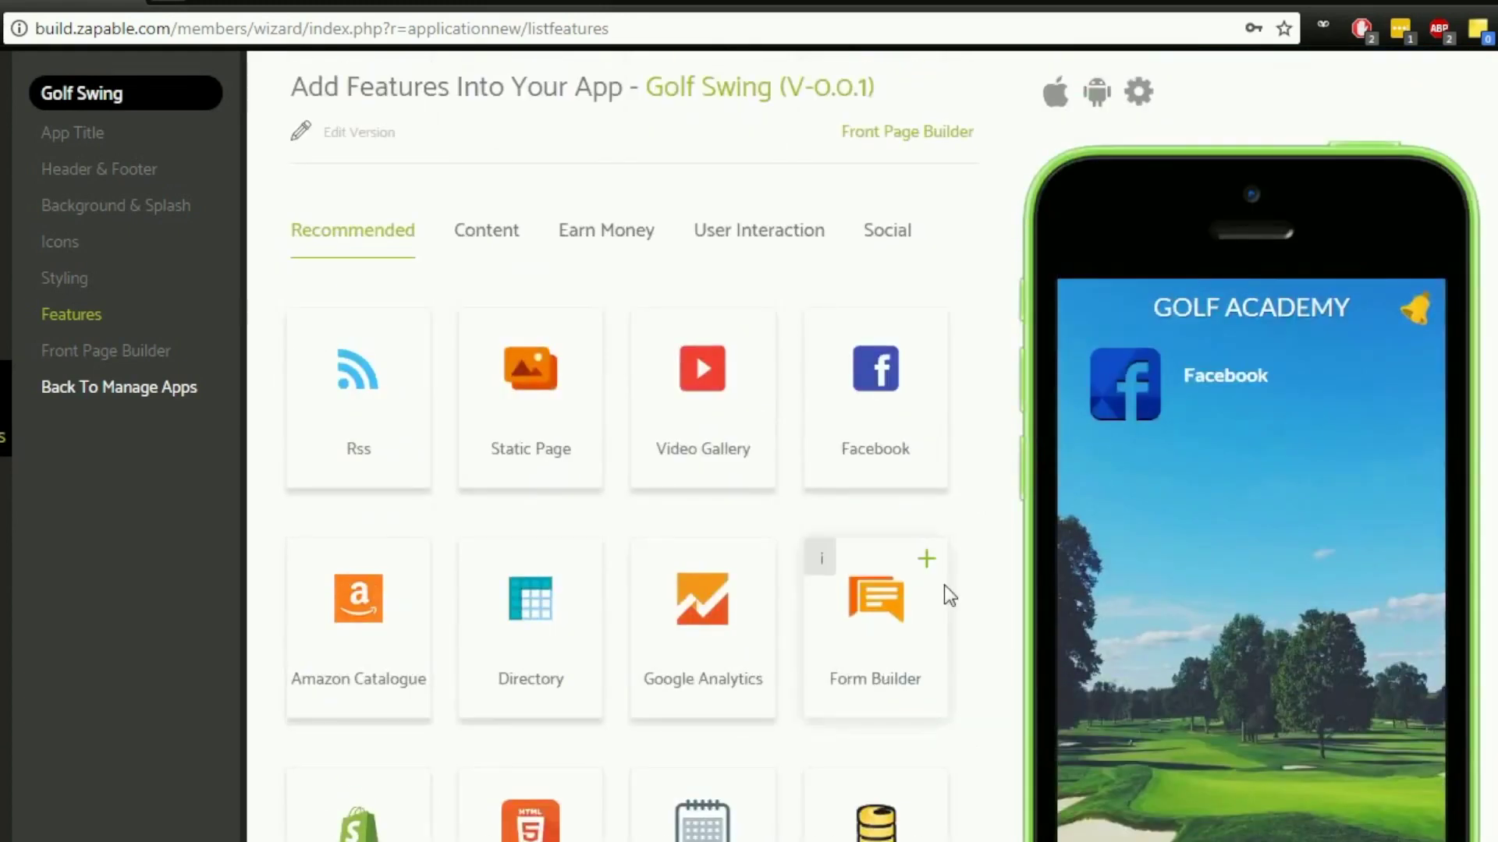
- Add the Video Gallery and Amazon Catalogue features to the app
mouse_move(736, 399)
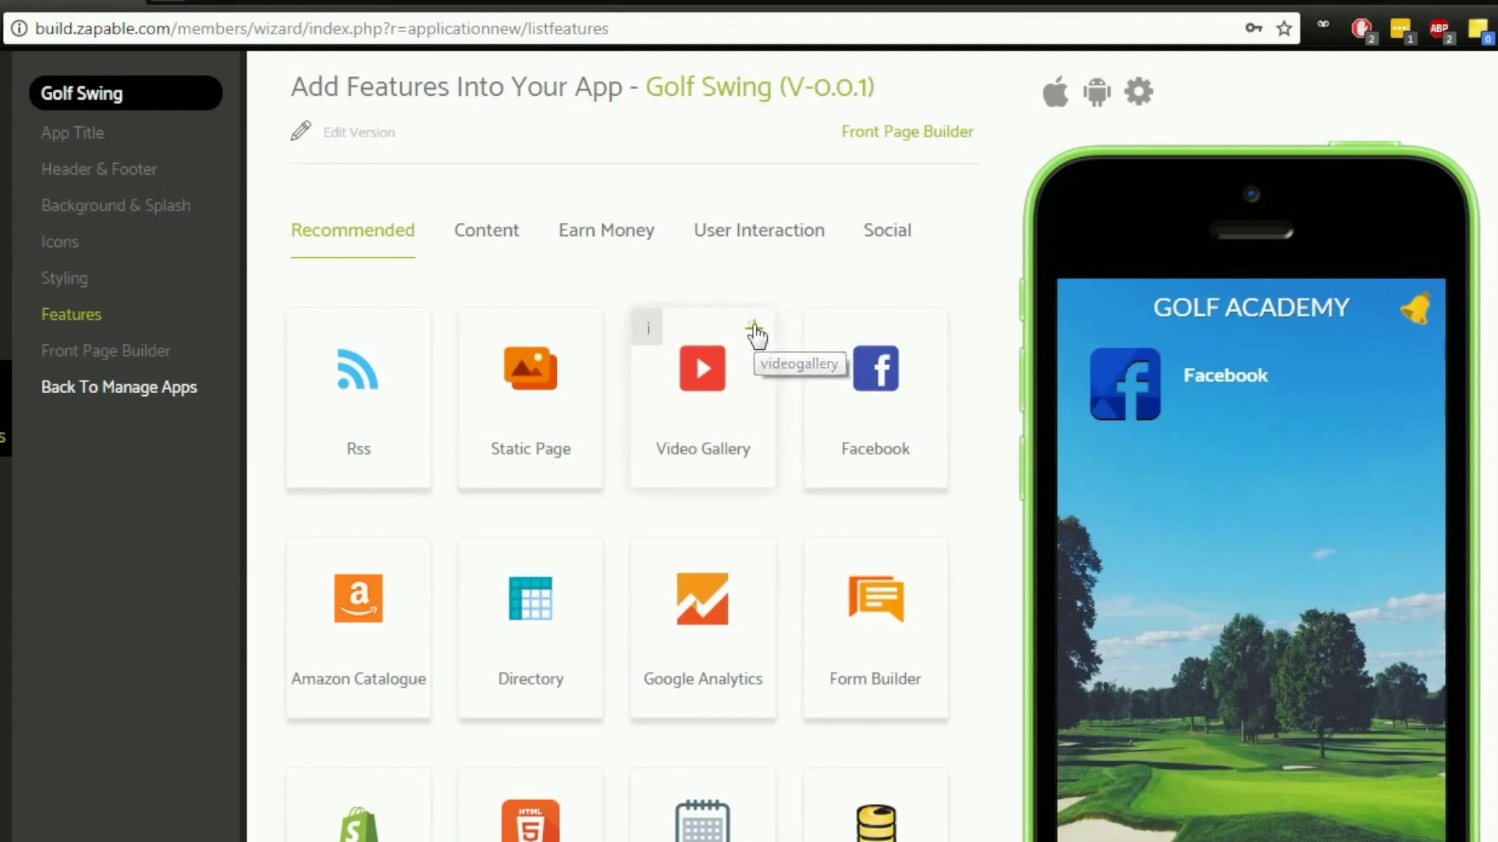
click(754, 326)
scroll(790, 581, down, 2)
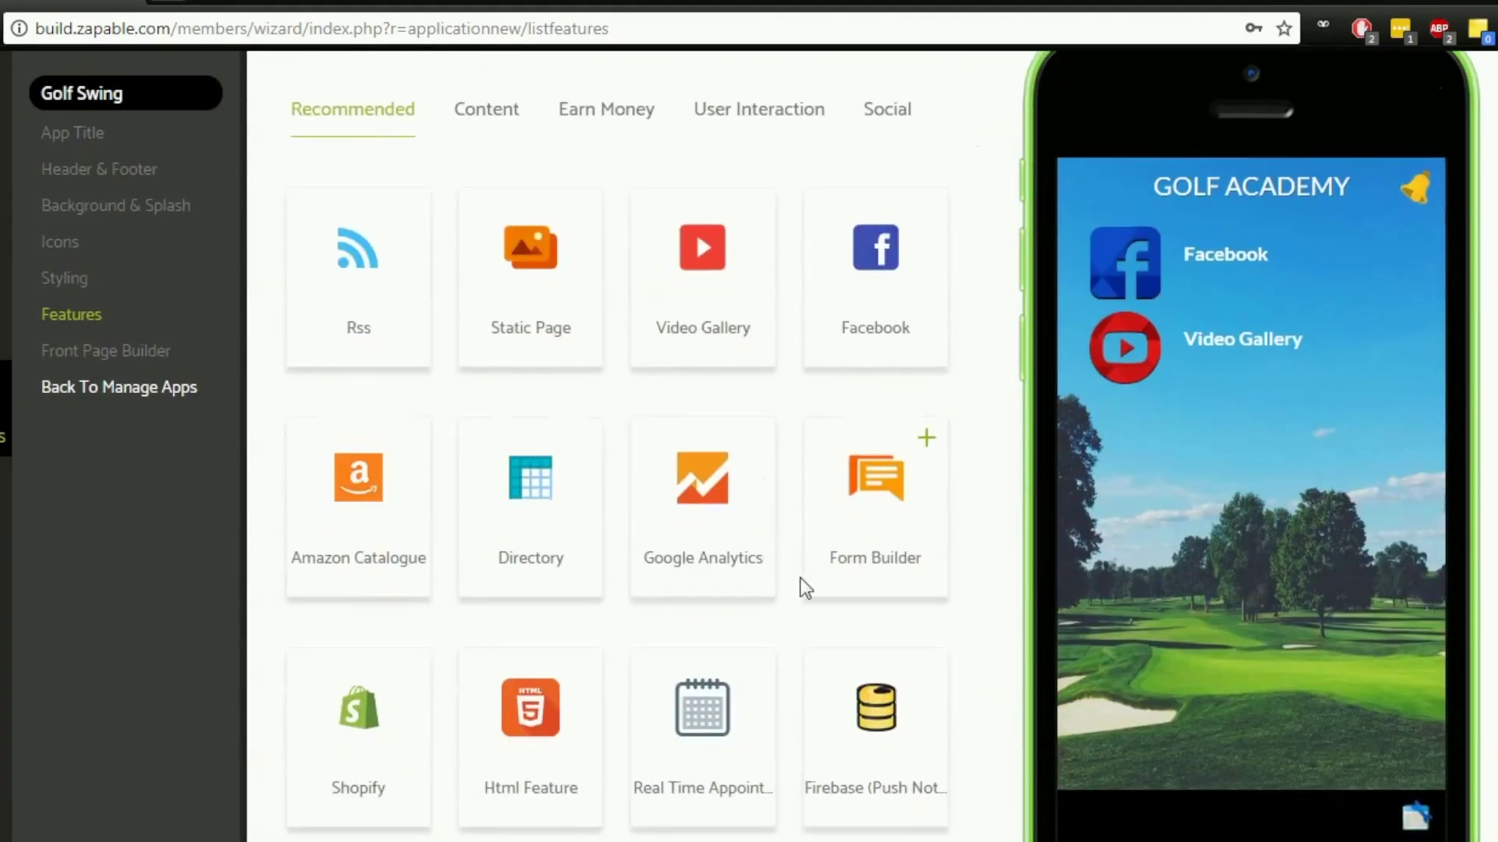
scroll(794, 583, down, 2)
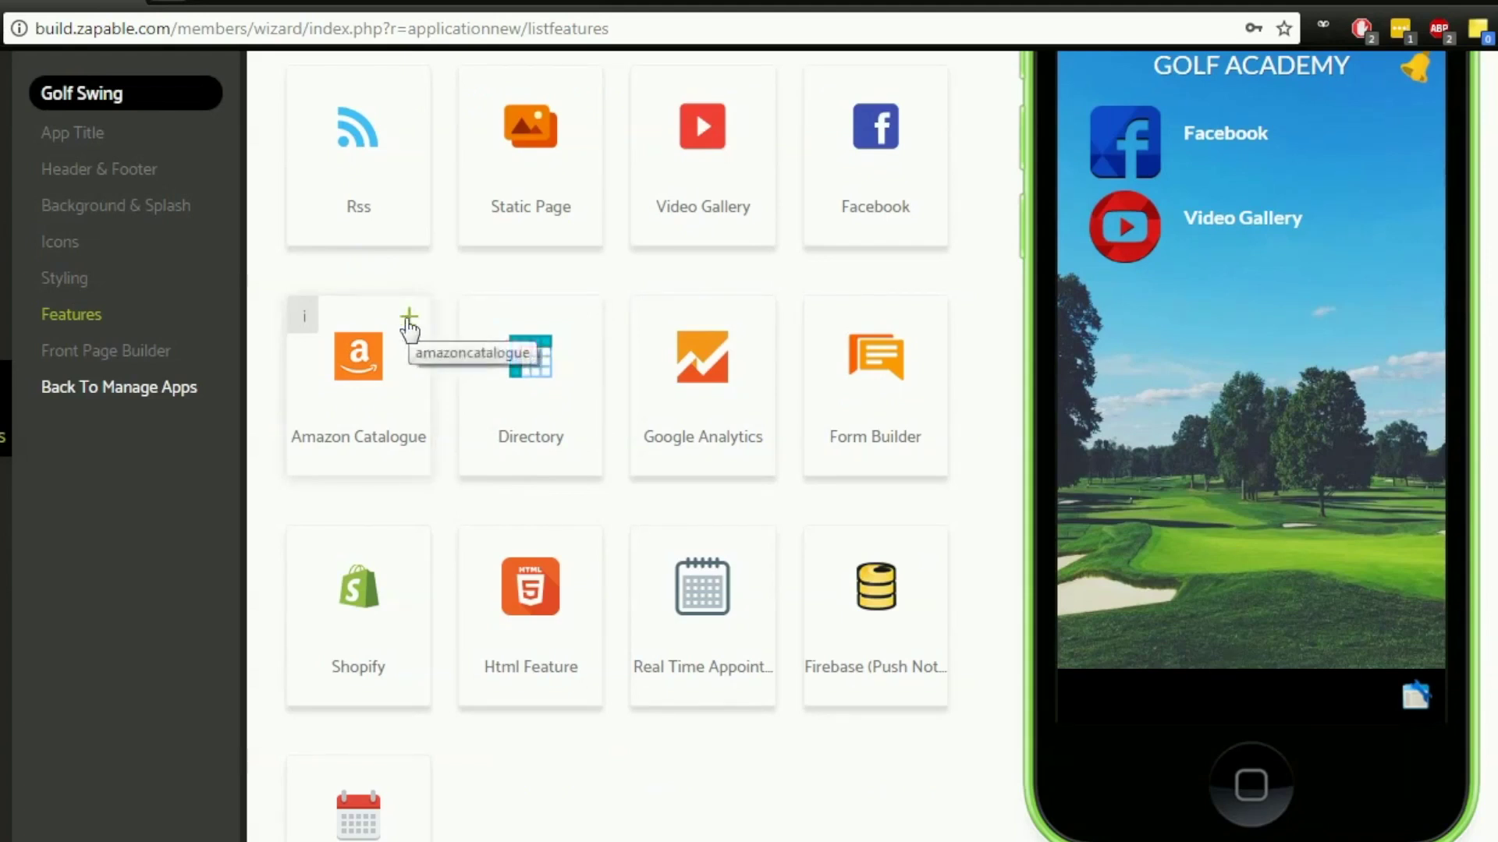
click(409, 318)
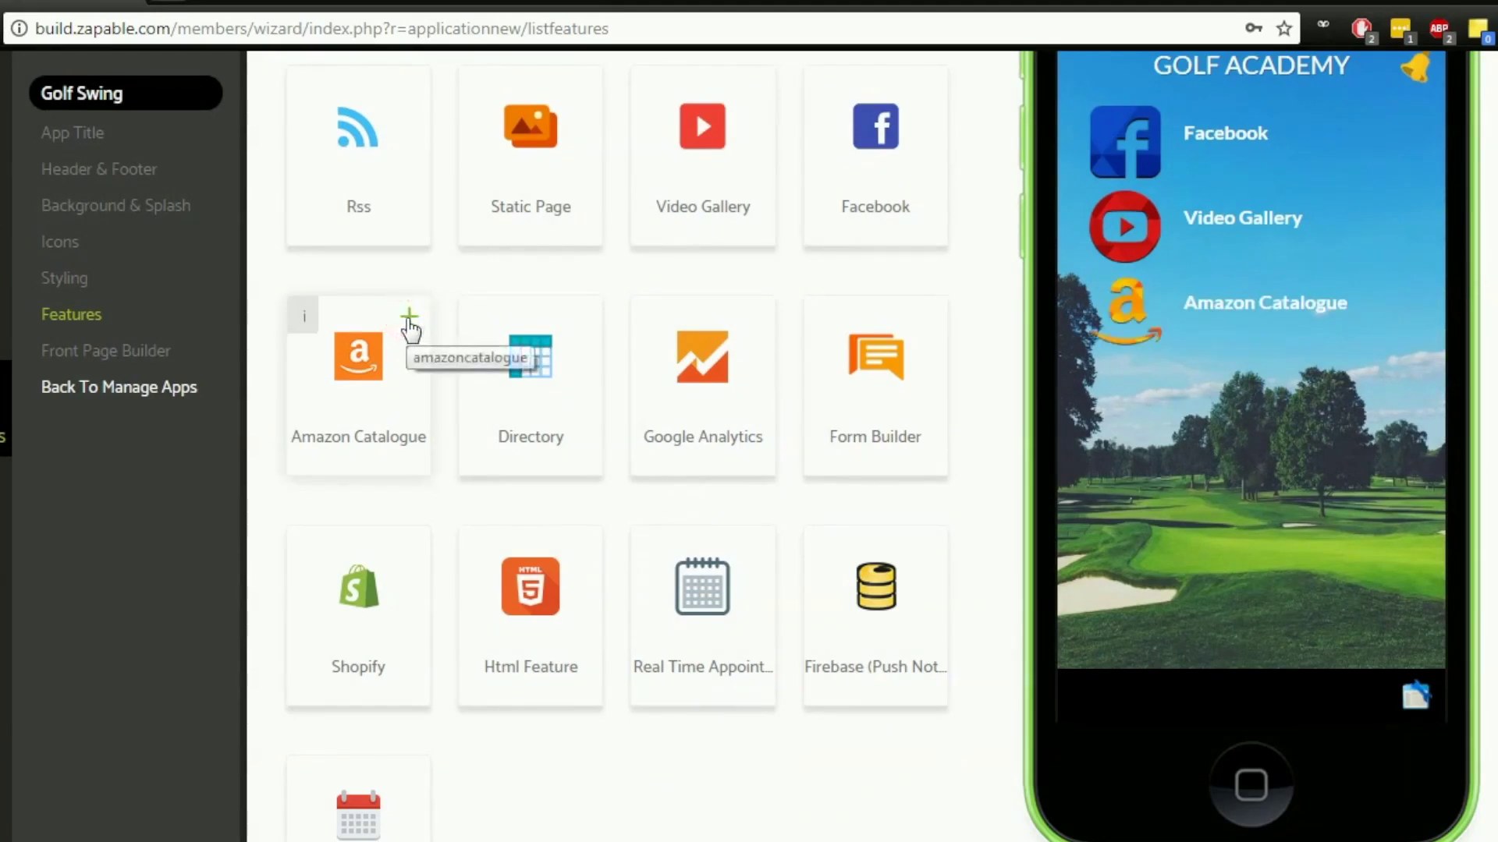
- Add the Event Calendar and Firebase push notification features to the app
scroll(409, 328, down, 3)
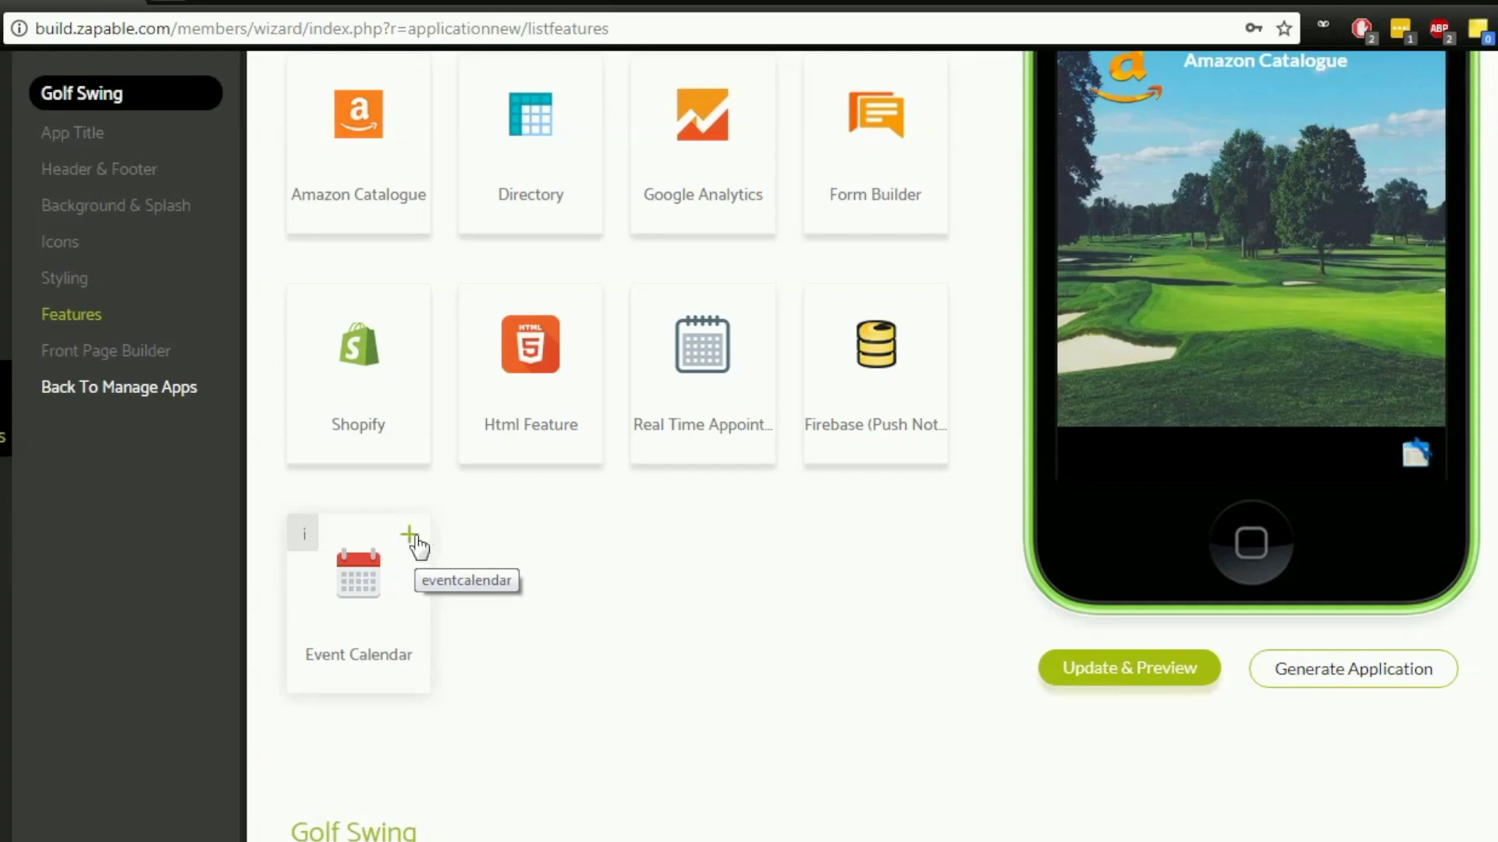
click(411, 536)
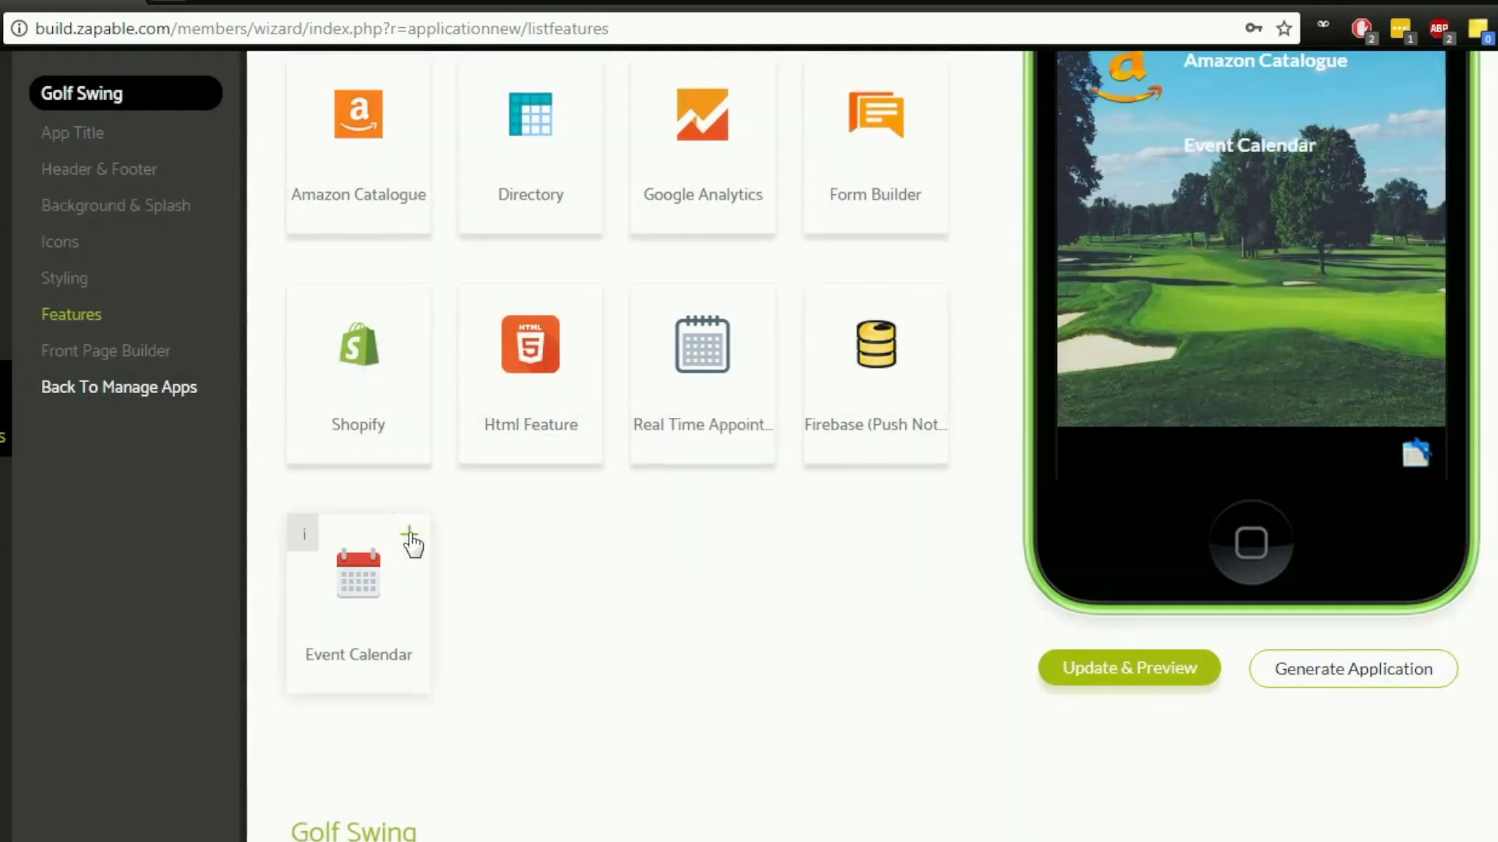
scroll(629, 689, up, 3)
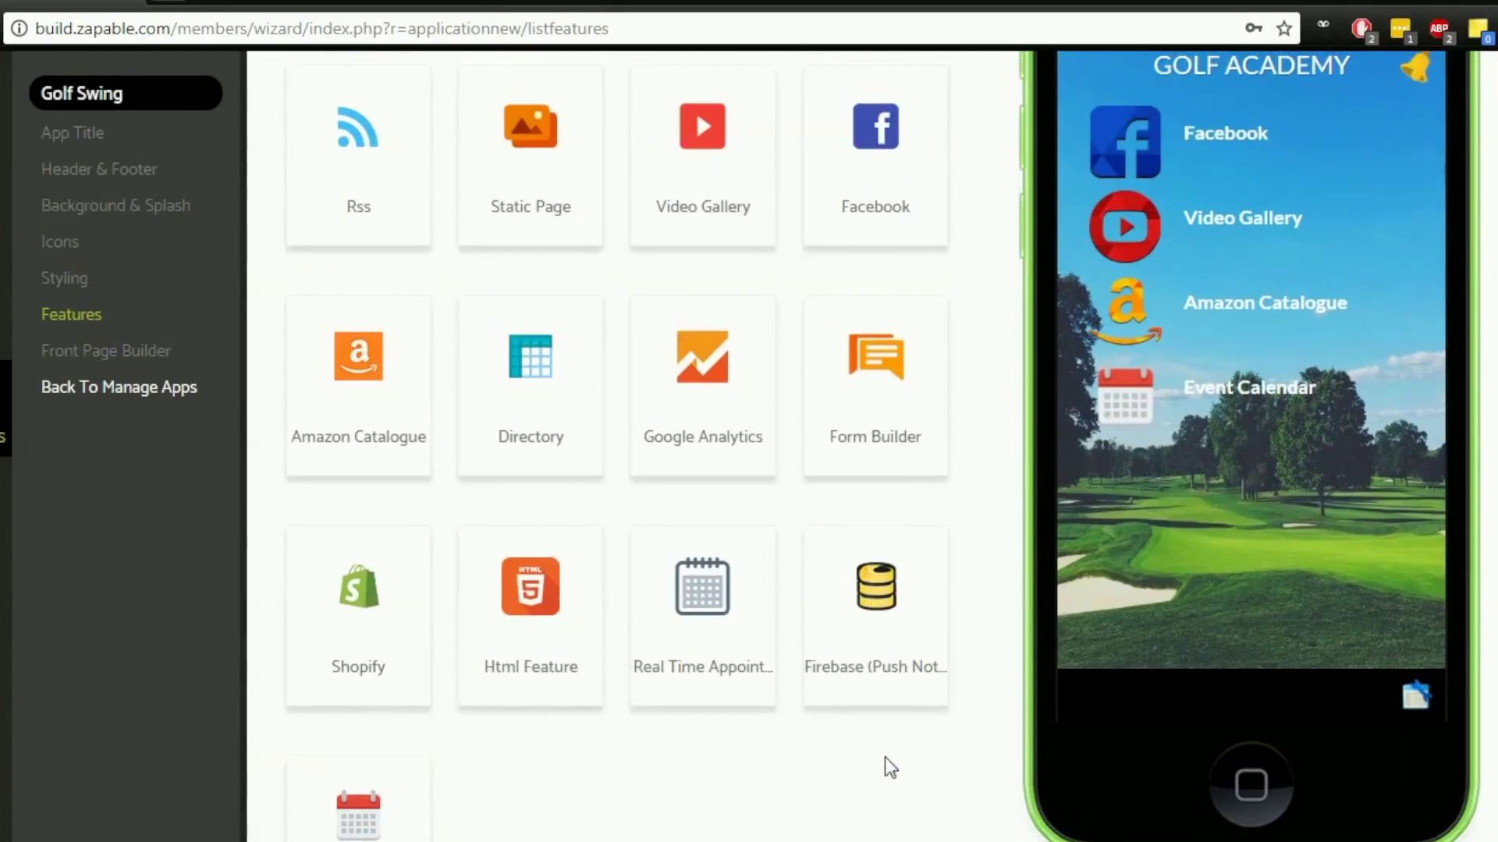
mouse_move(900, 695)
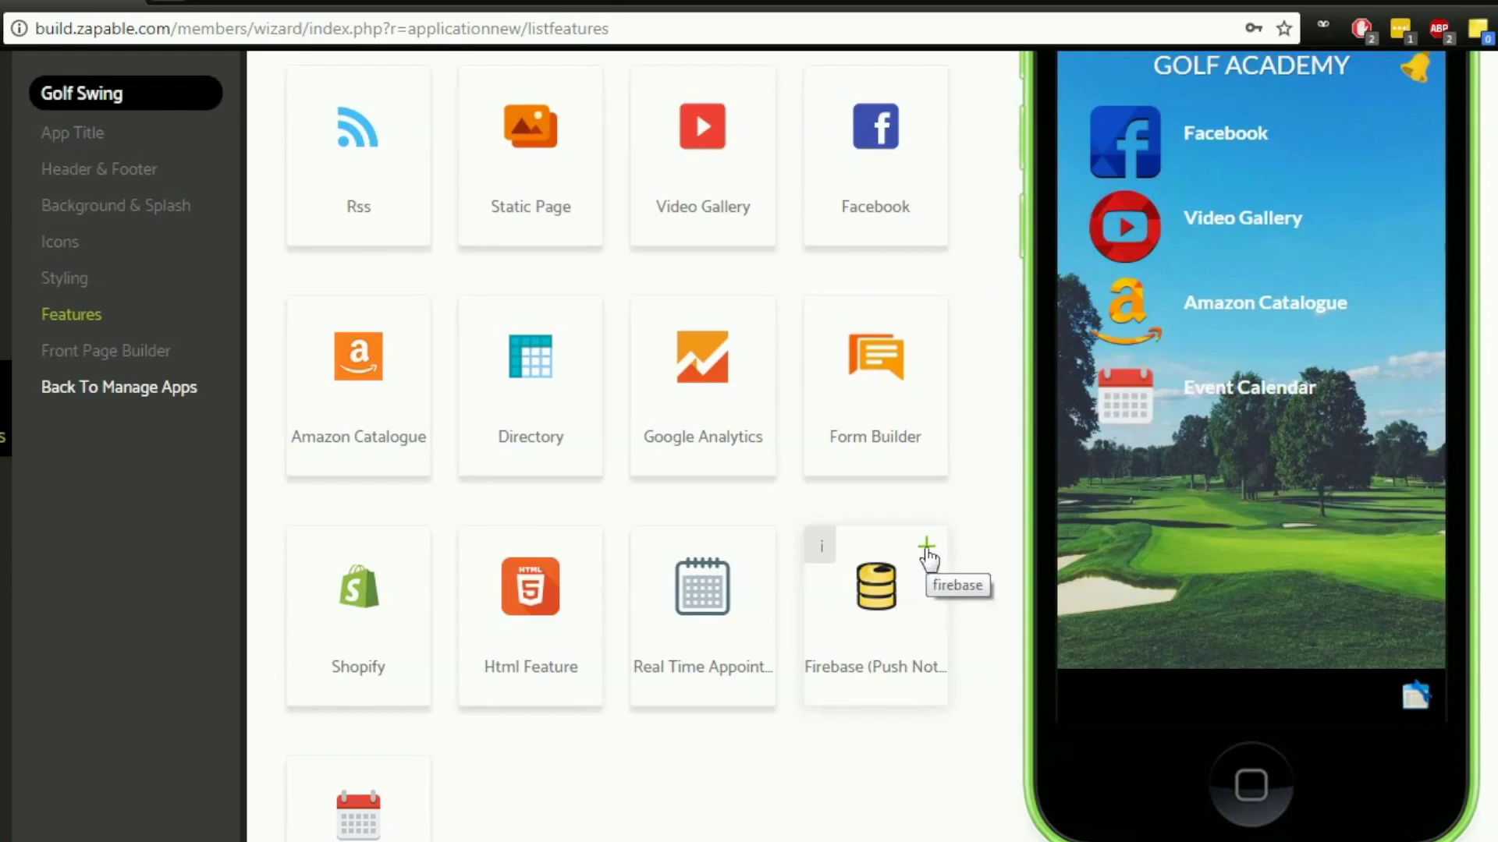
click(927, 550)
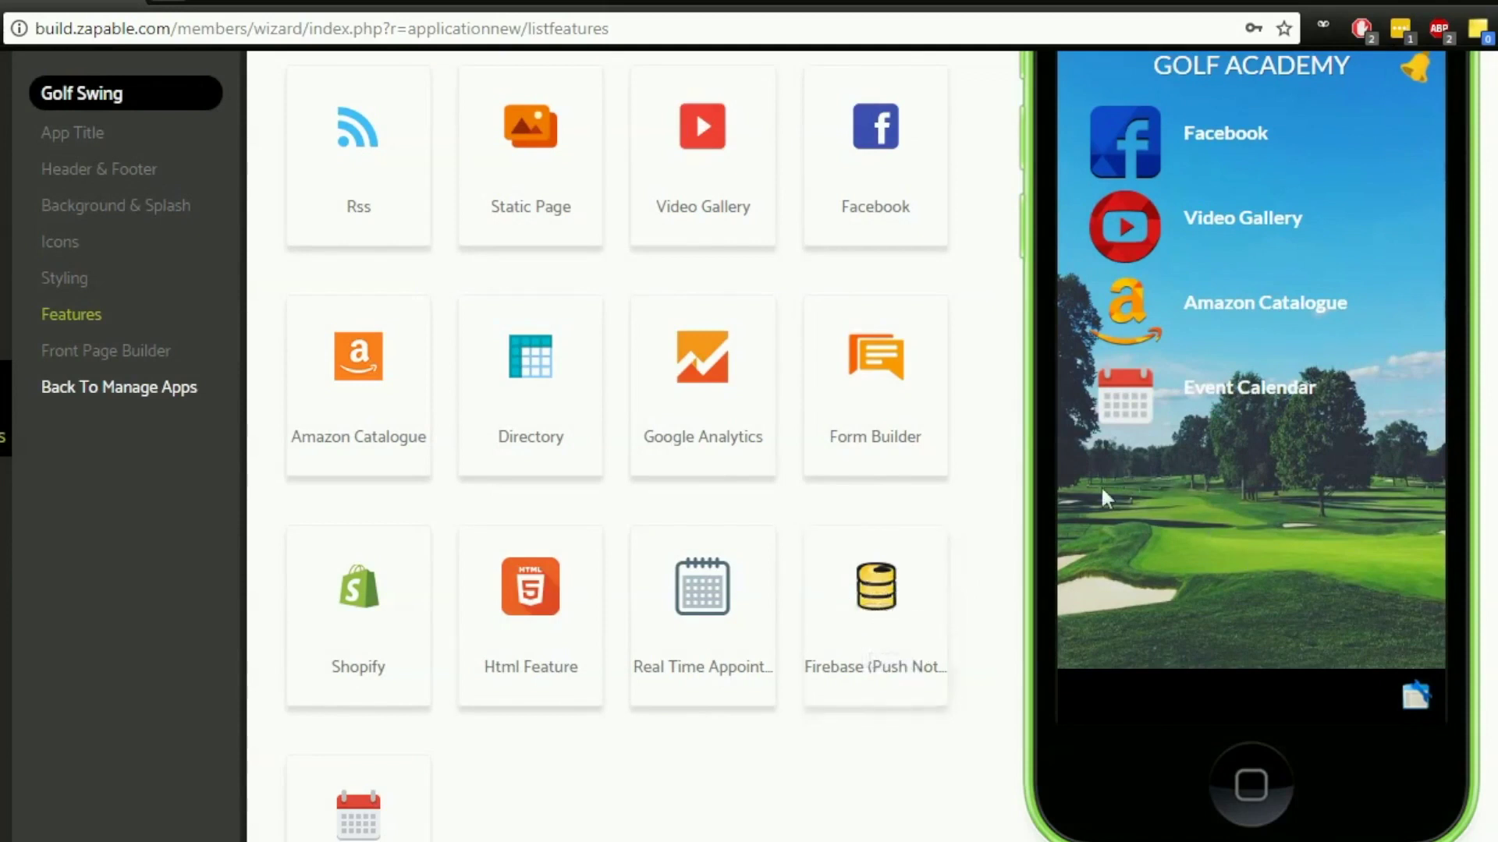
mouse_move(905, 605)
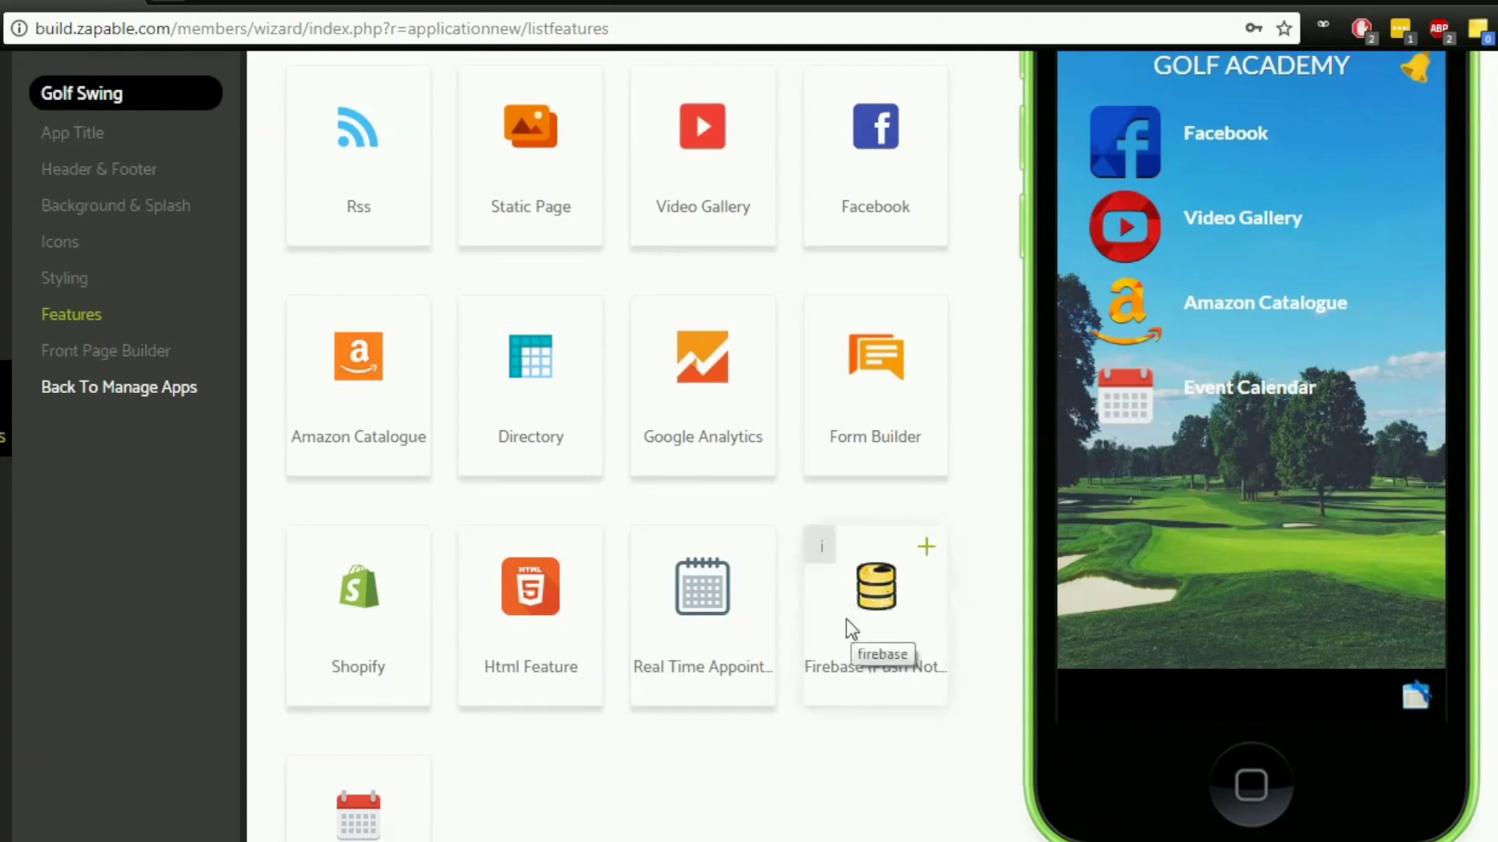
scroll(842, 623, down, 5)
scroll(841, 623, down, 5)
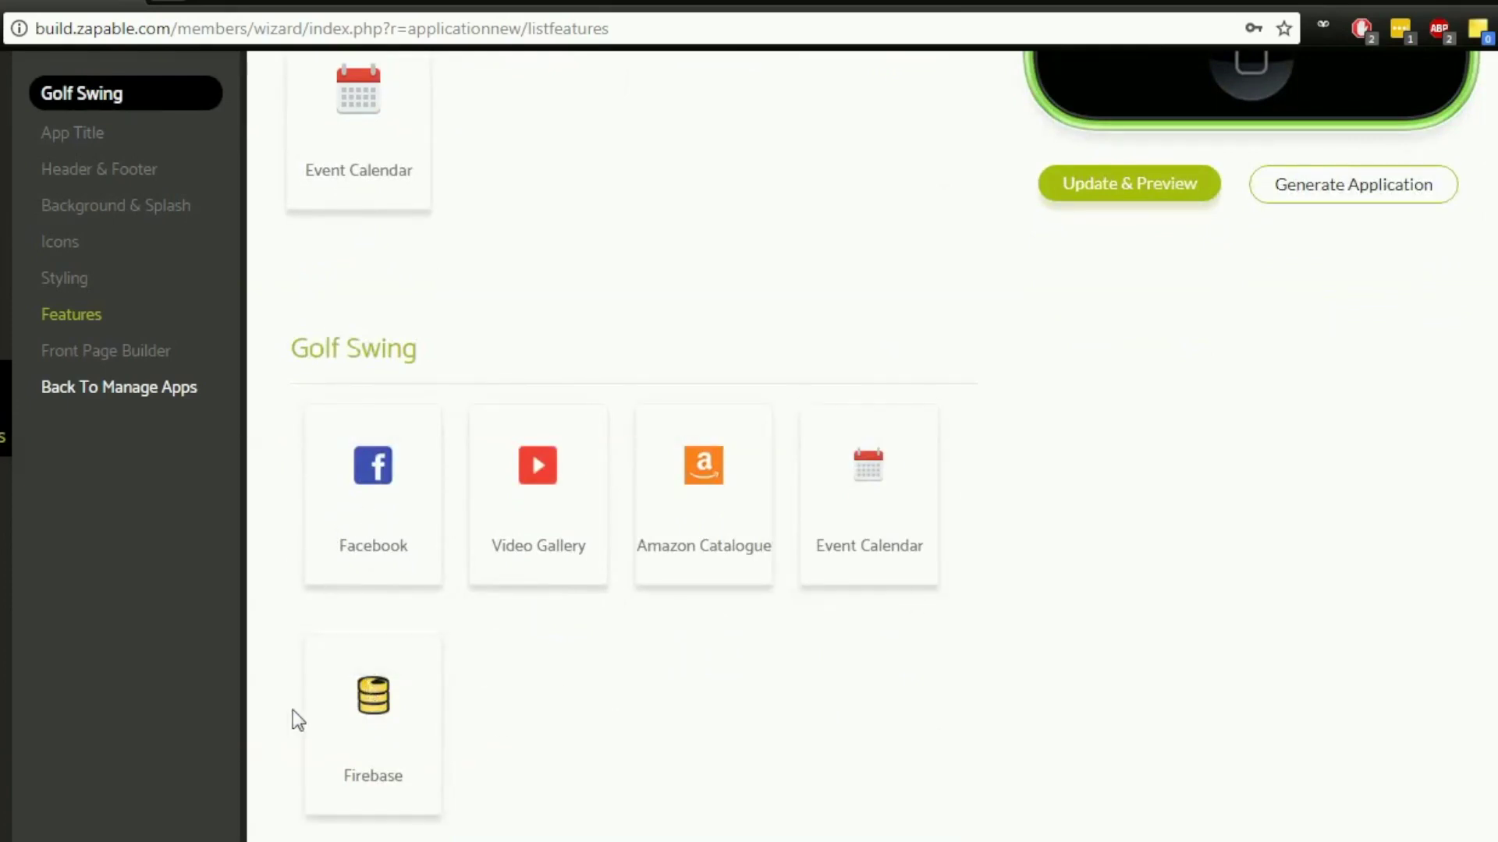
- Browse the Earn Money, Content and Social feature tabs, ending on User Interaction
scroll(665, 705, up, 6)
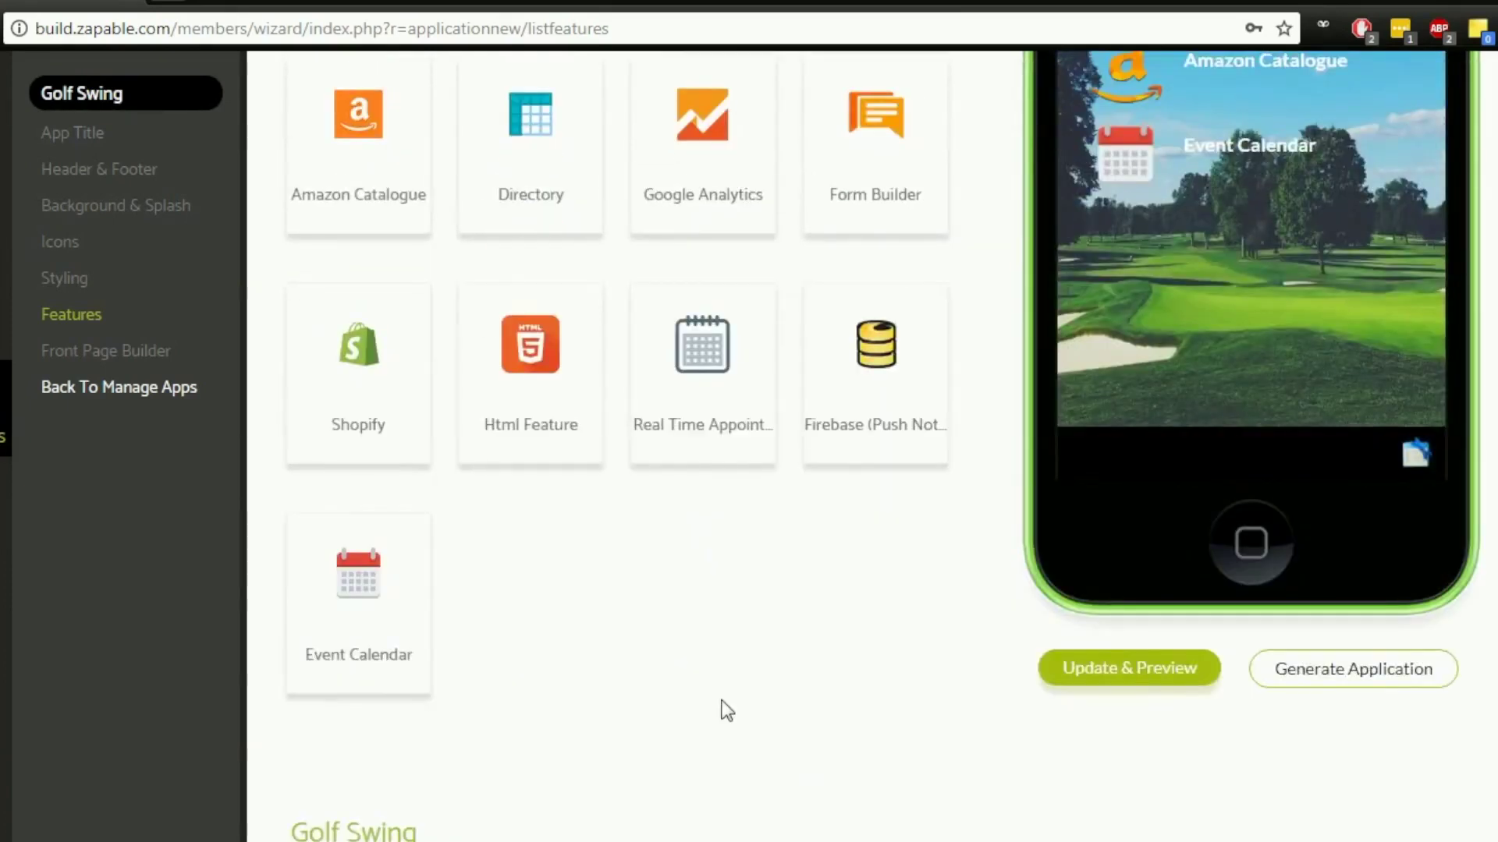
scroll(722, 709, up, 2)
scroll(718, 790, up, 3)
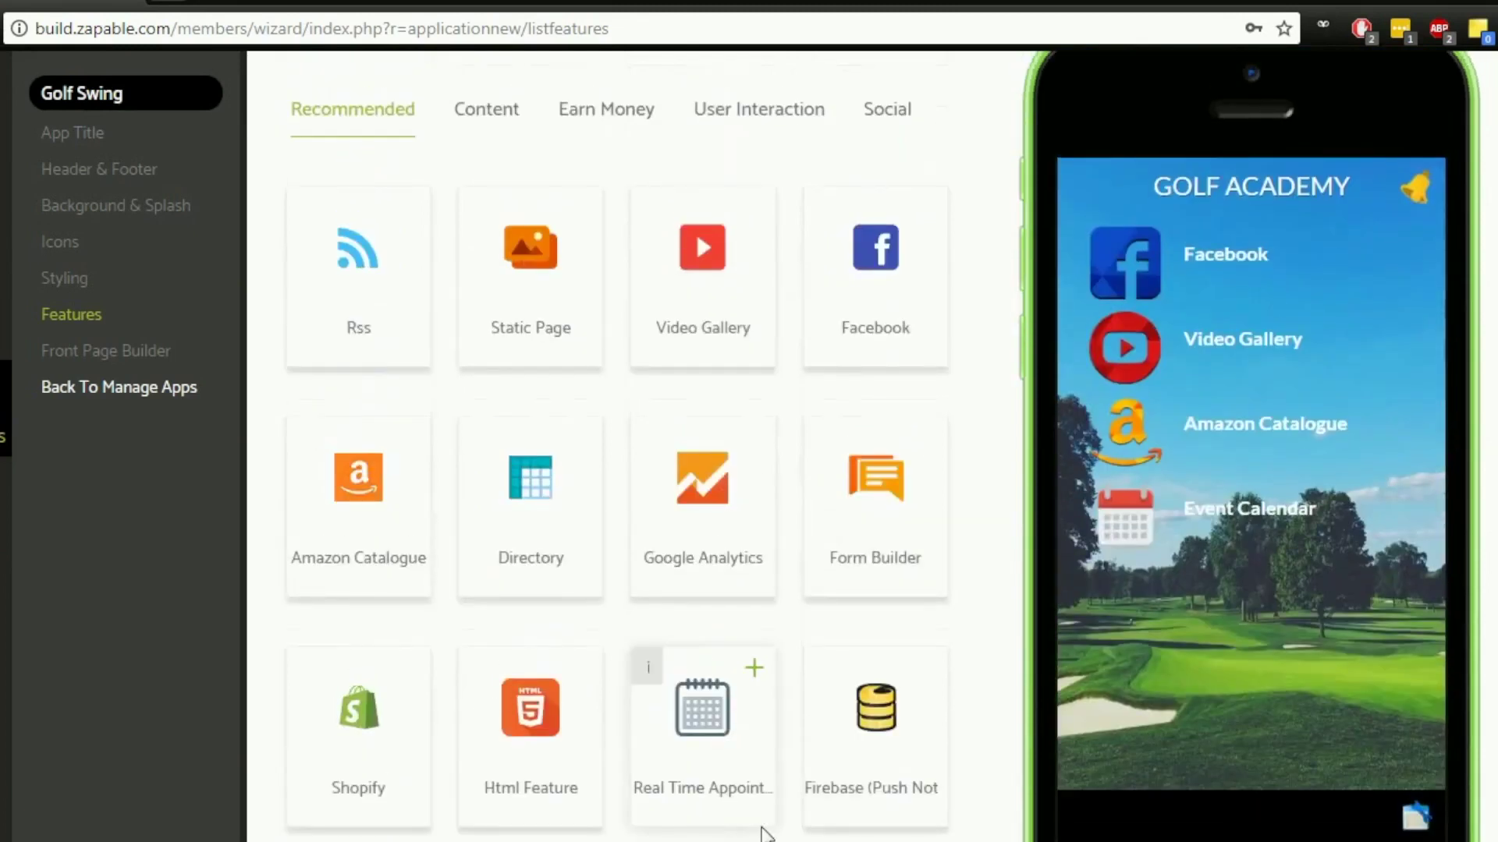
click(596, 109)
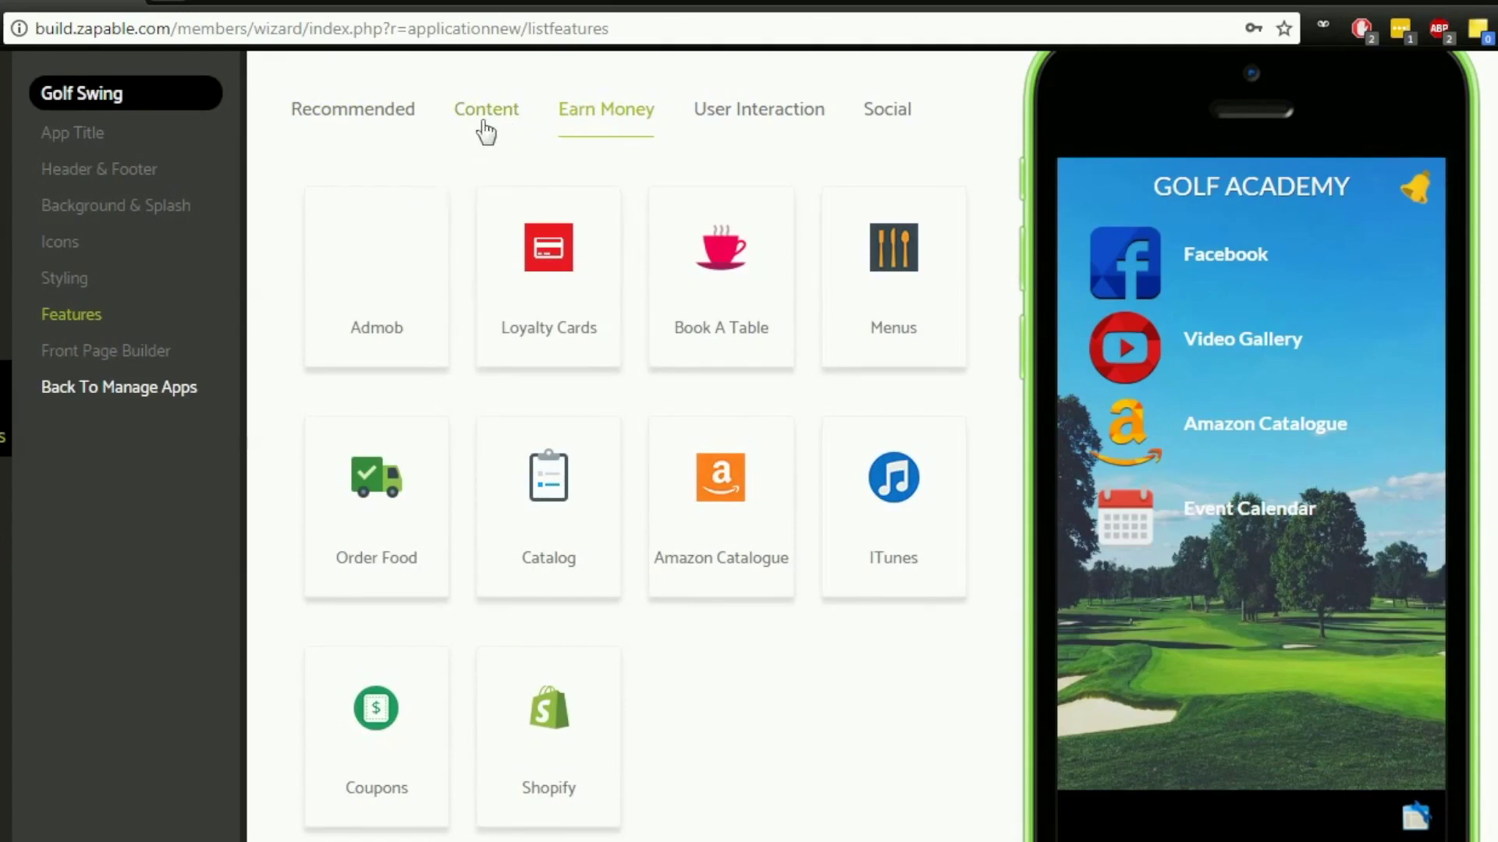
mouse_move(429, 294)
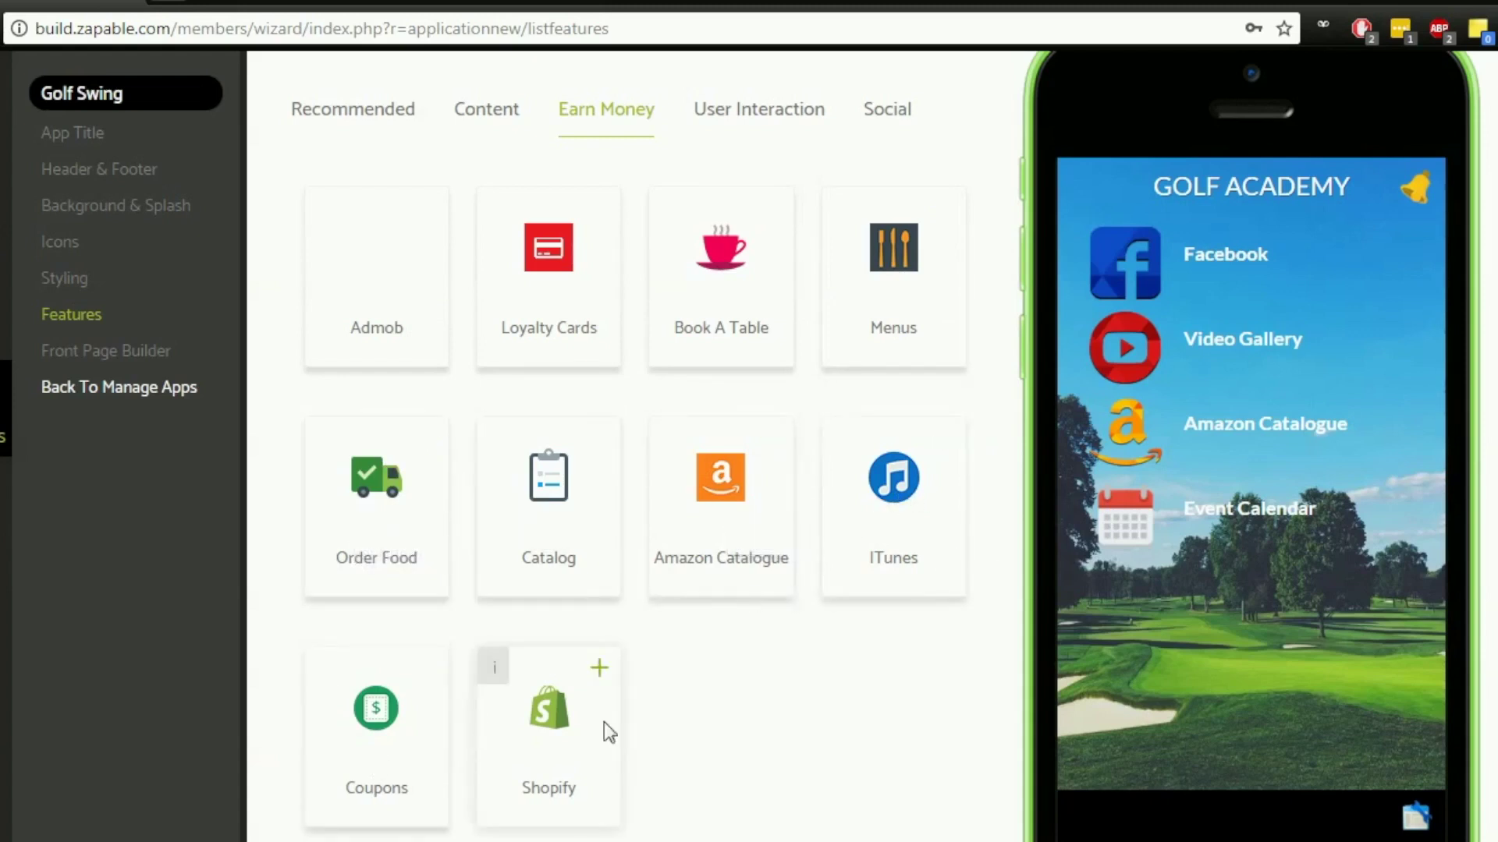
click(479, 117)
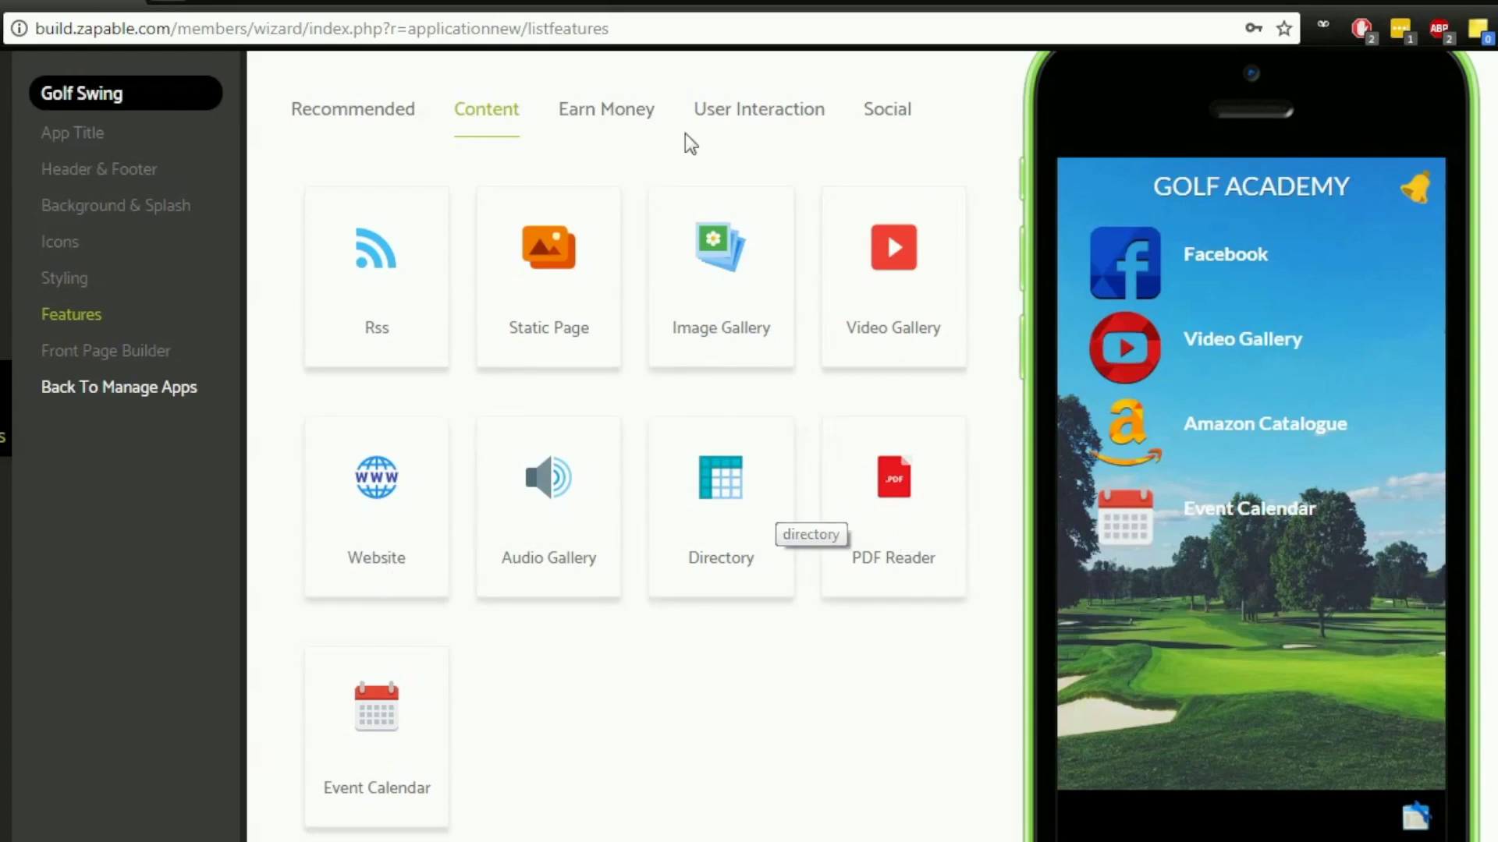
click(808, 119)
right_click(808, 119)
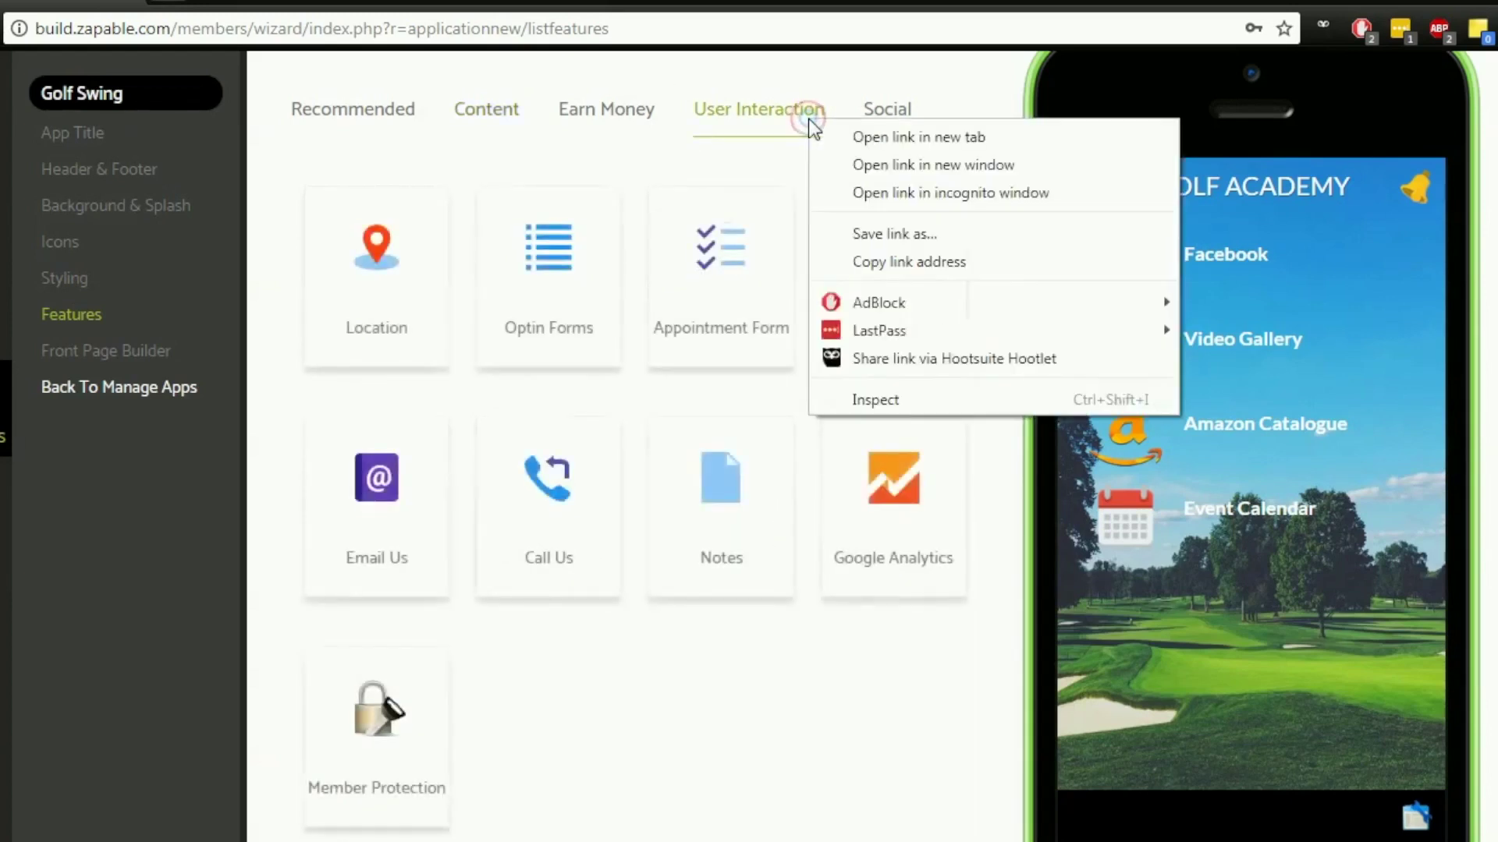
click(733, 166)
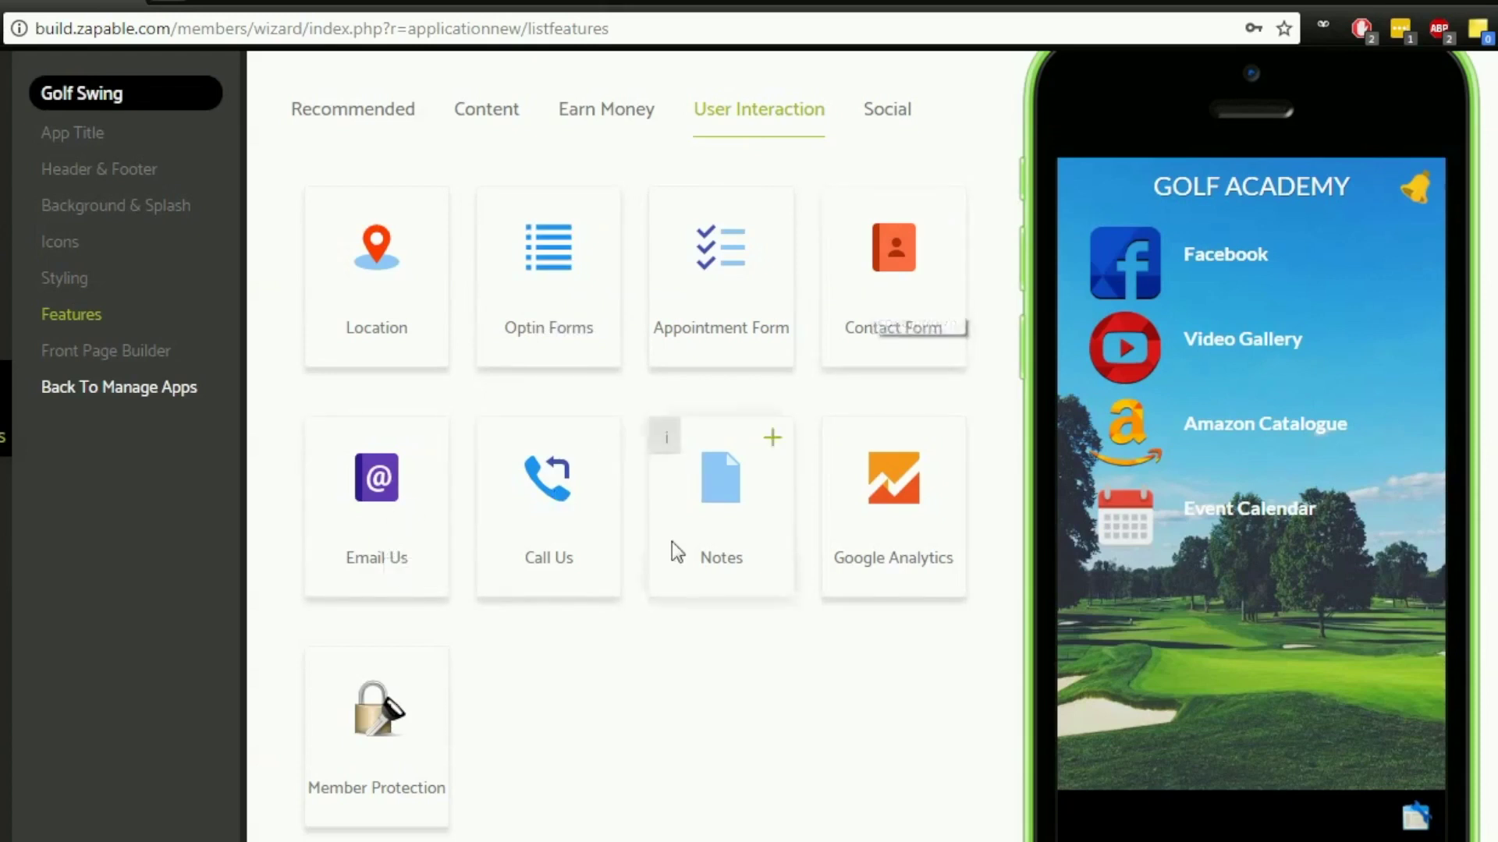
click(886, 115)
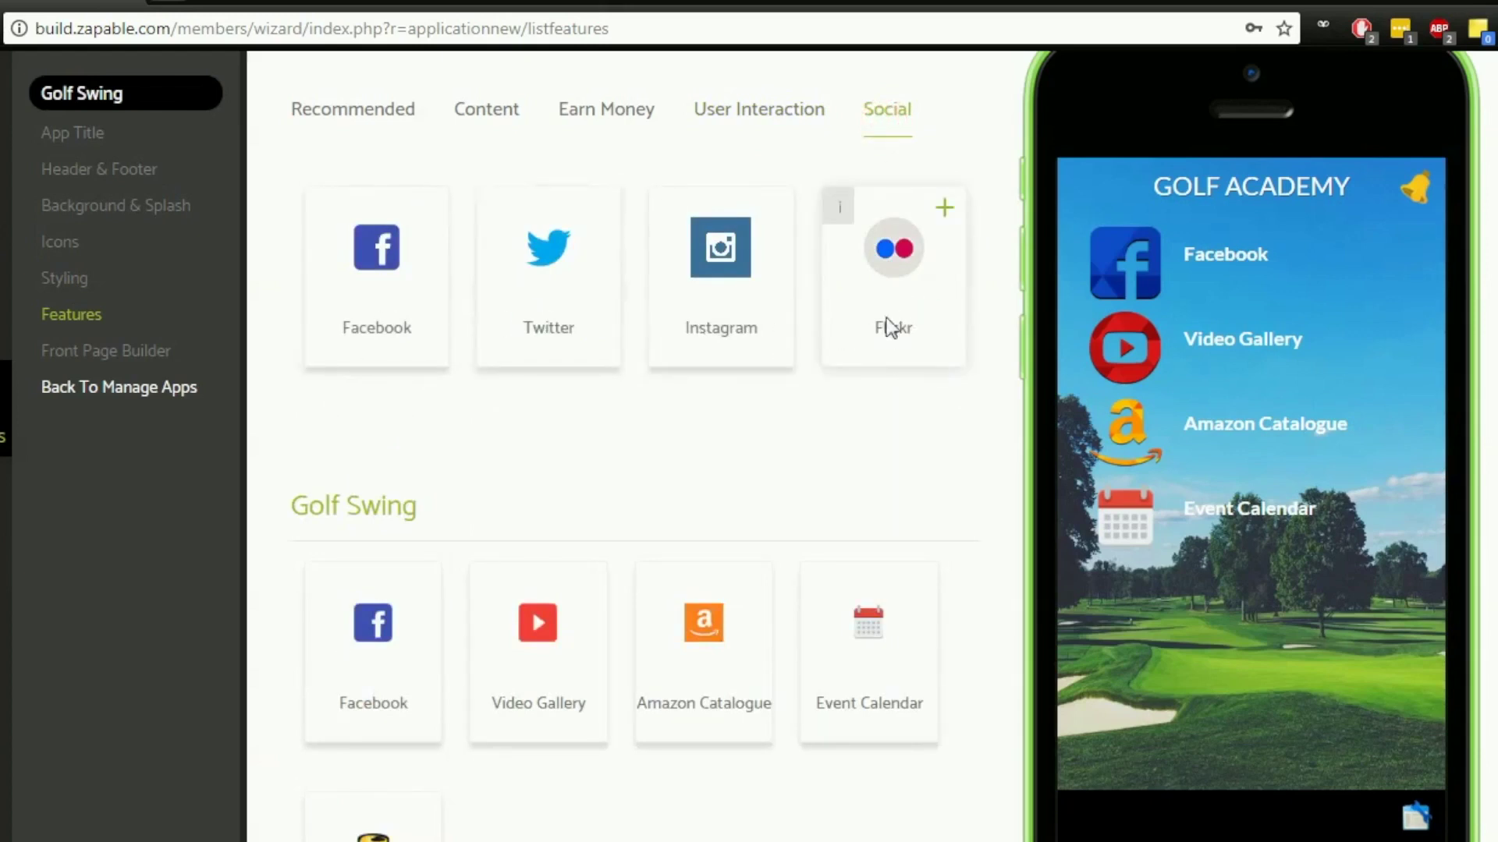
click(739, 113)
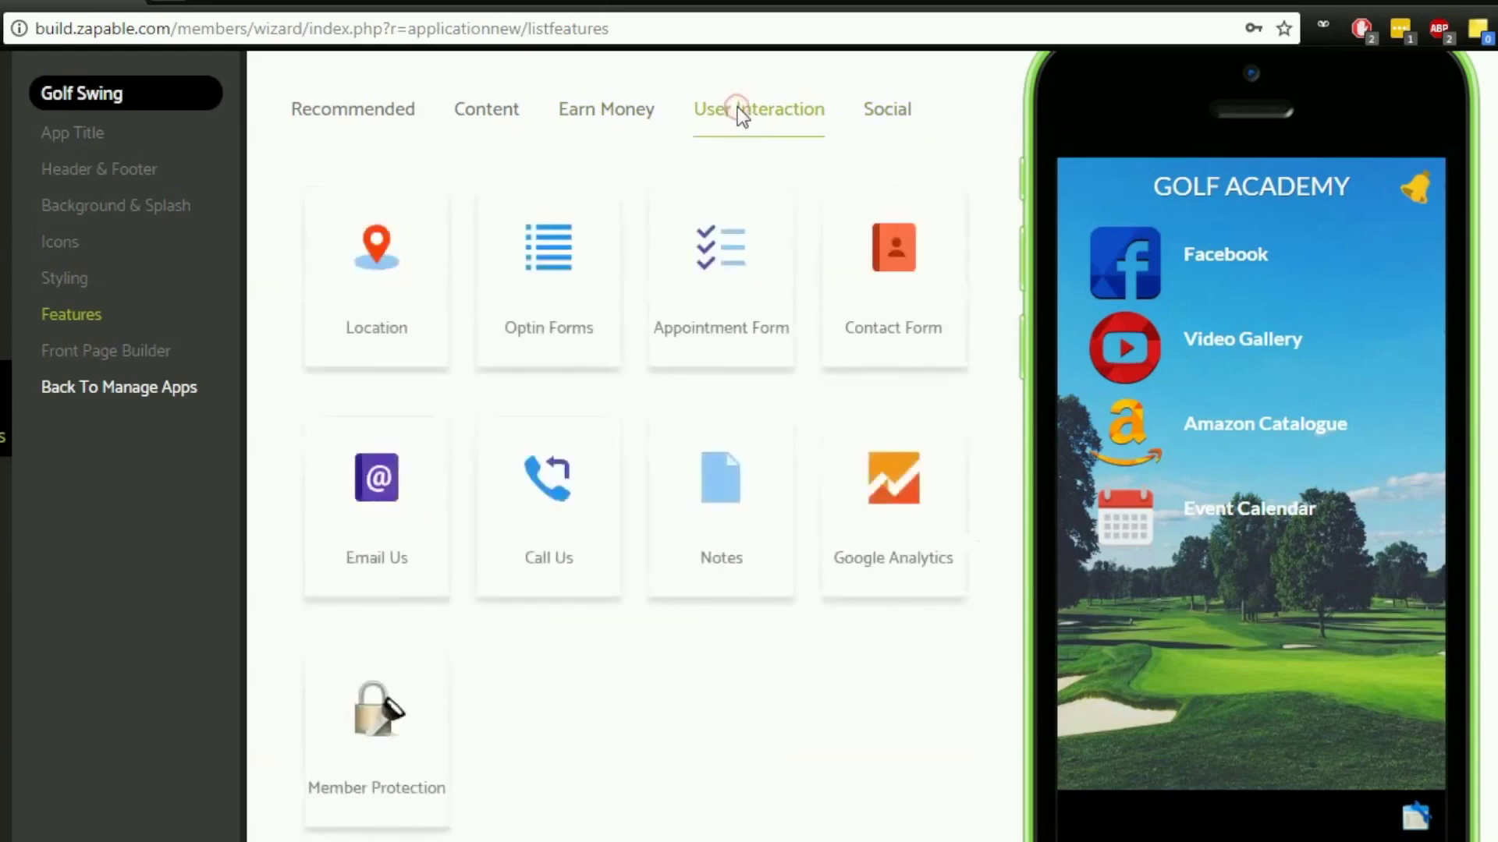
- Add Optin Forms, then use Update & Preview to refresh the preview with all six features
click(542, 261)
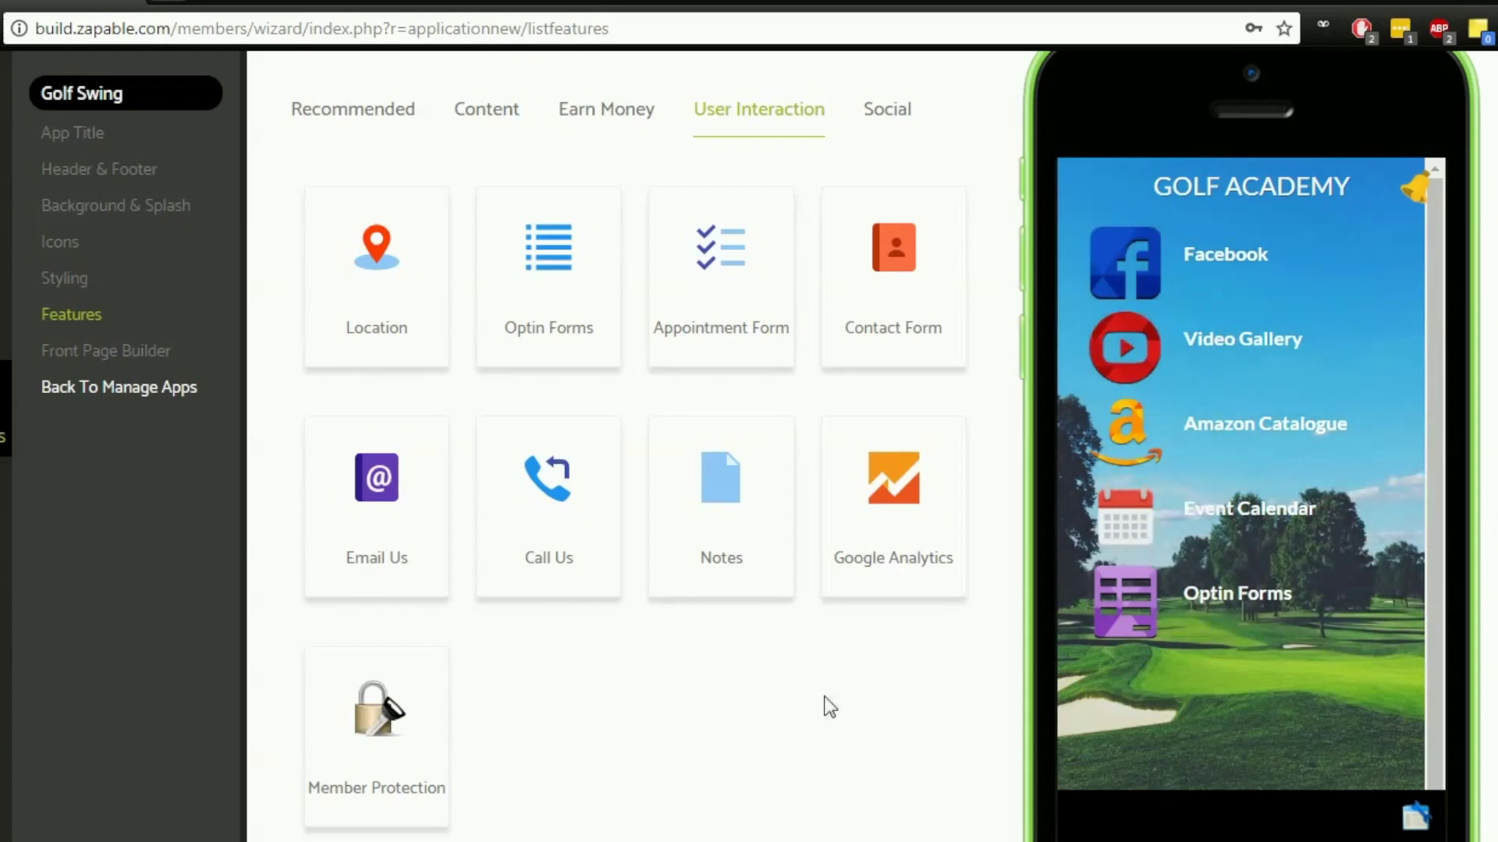
scroll(830, 706, down, 3)
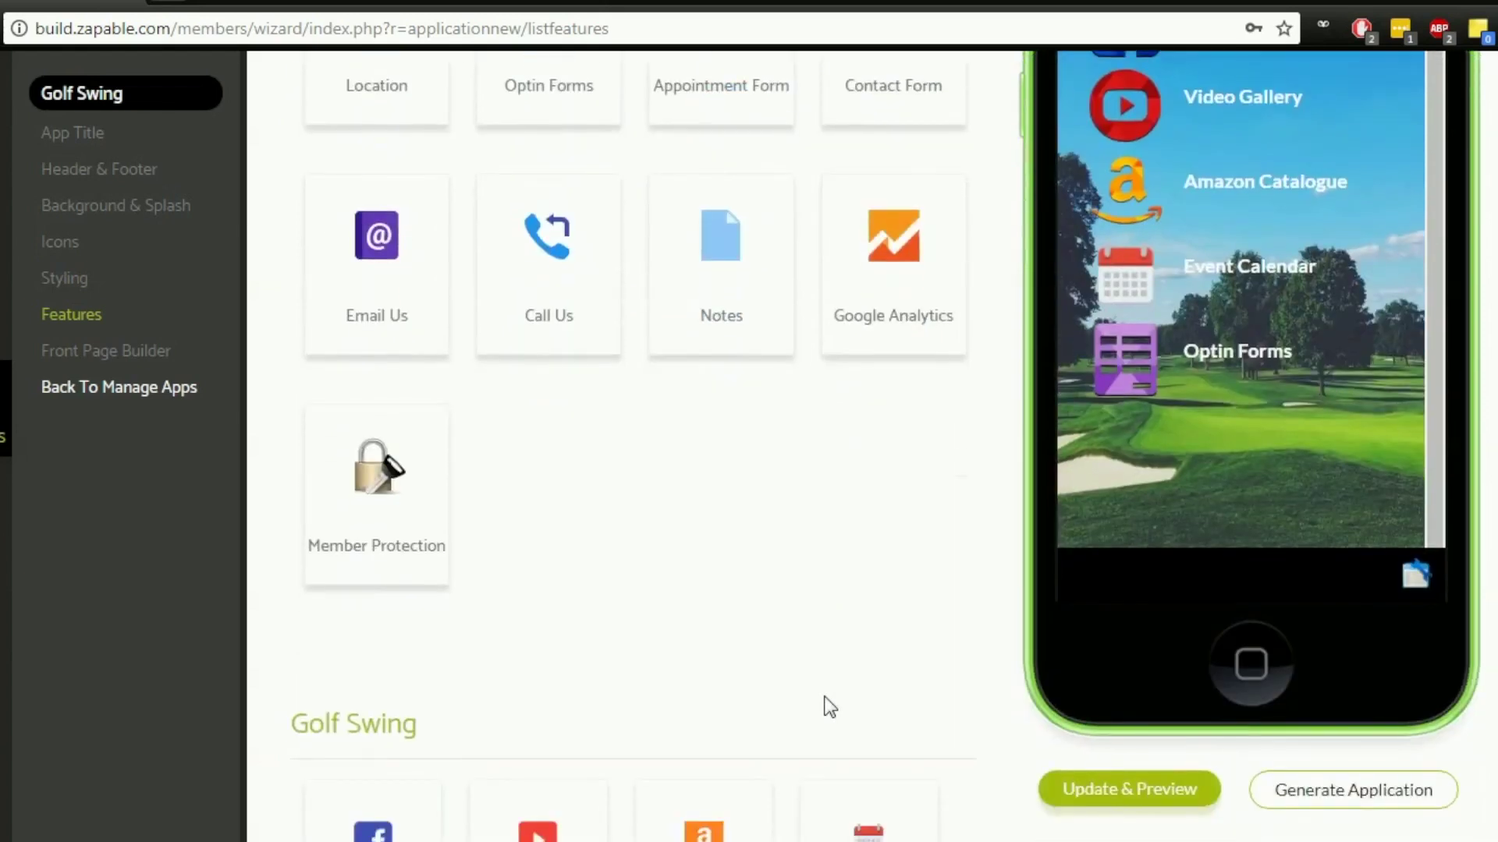
click(1103, 789)
scroll(495, 529, down, 5)
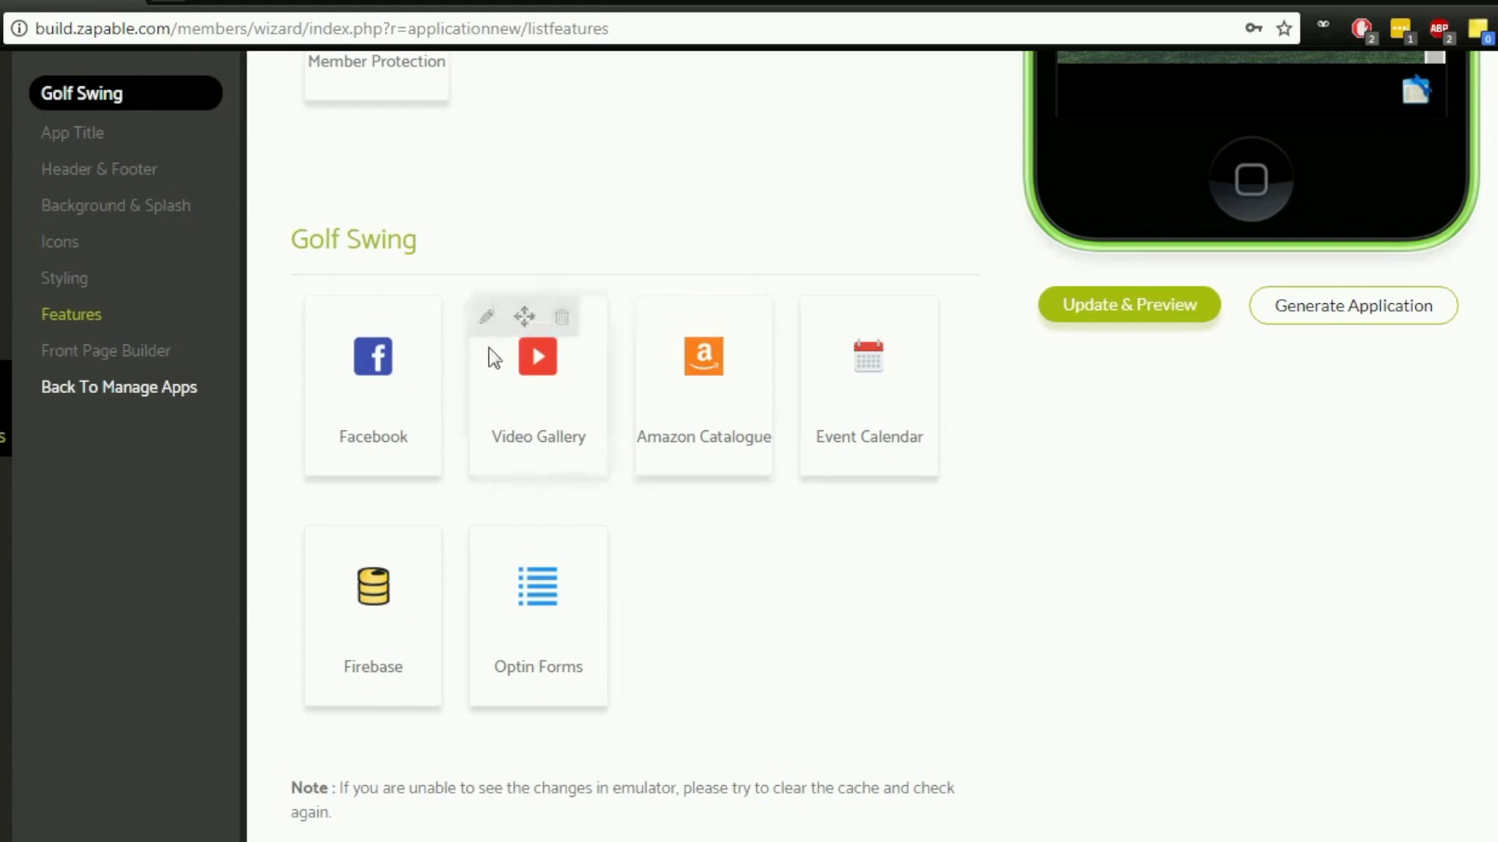
mouse_move(398, 395)
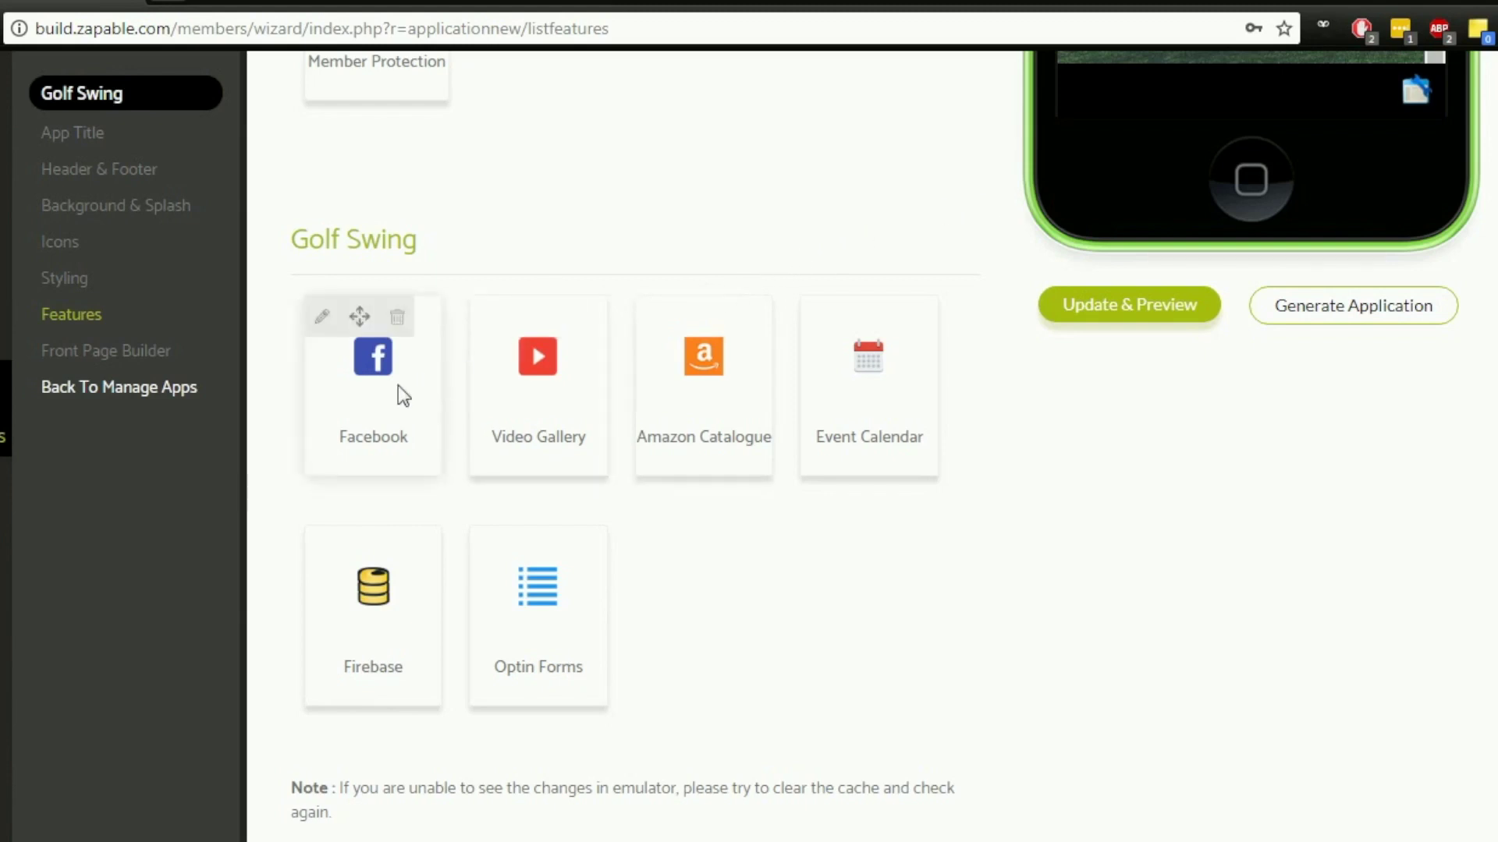
- Open the Facebook feature's settings and check the Type choices, leaving it at Posts
click(320, 322)
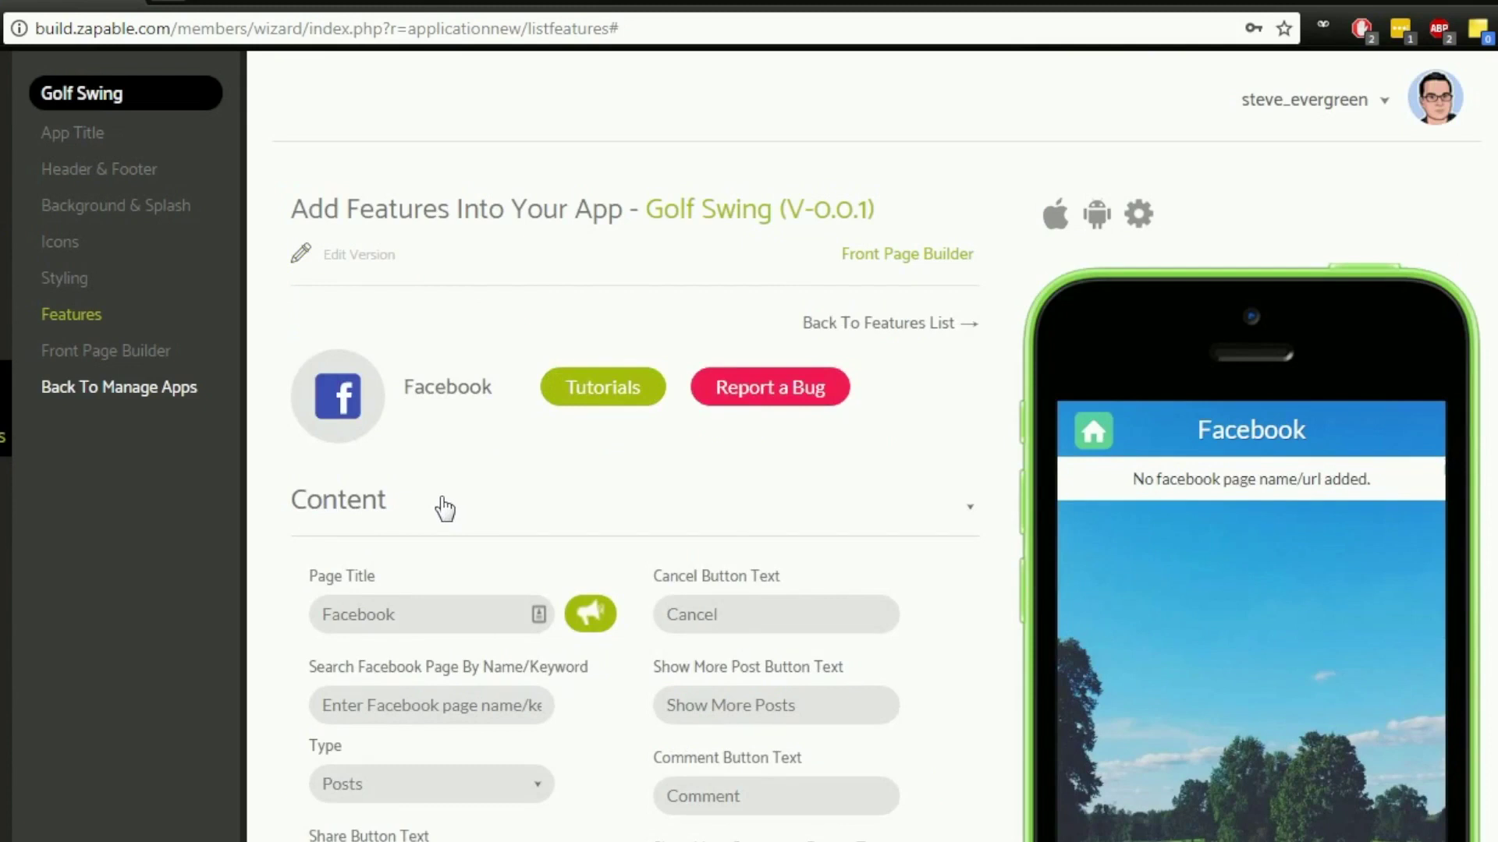
scroll(445, 508, down, 3)
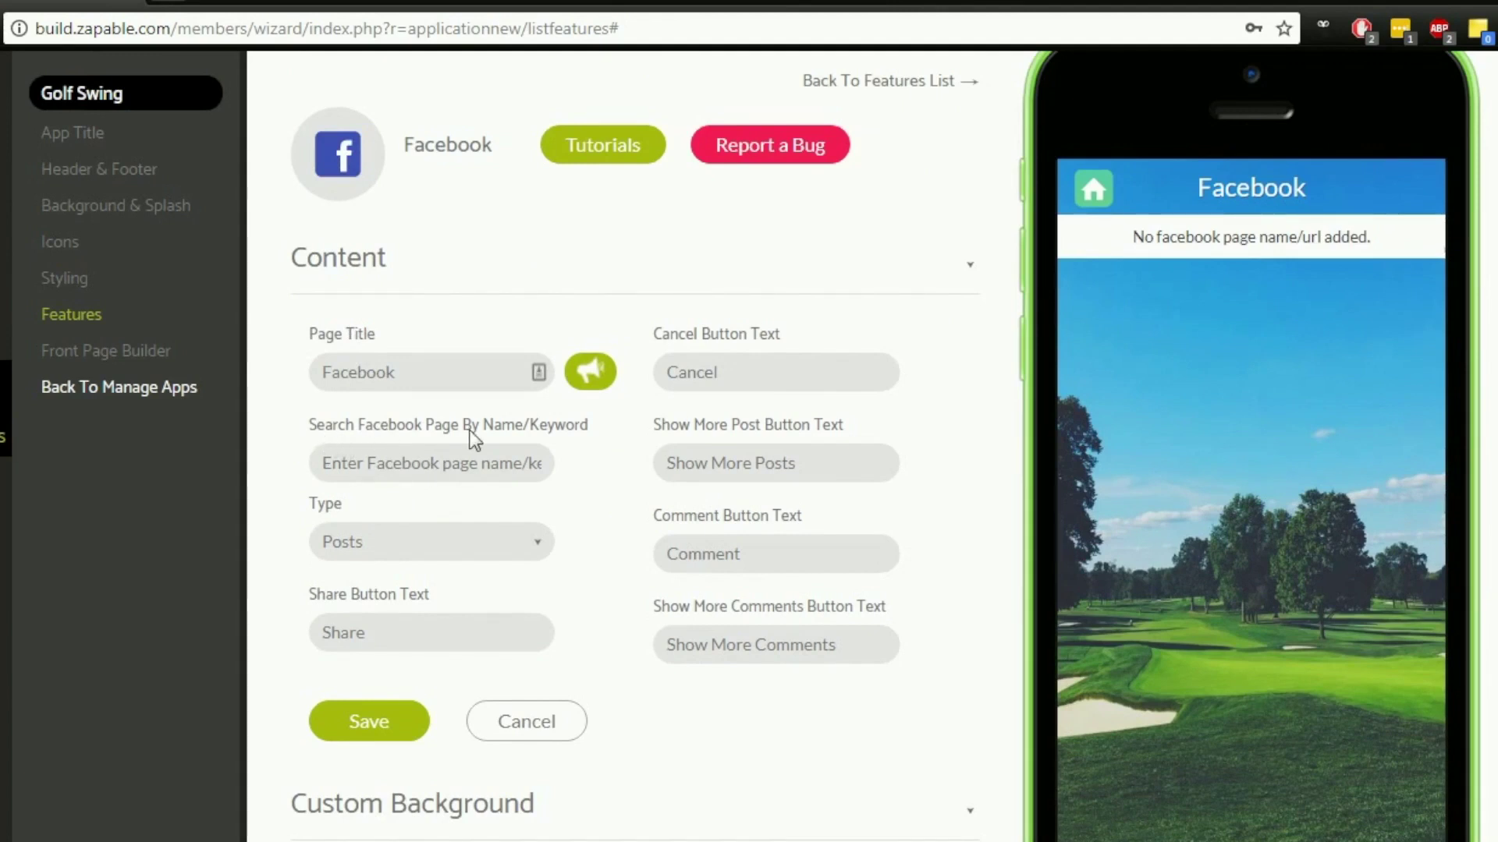
click(453, 464)
click(418, 544)
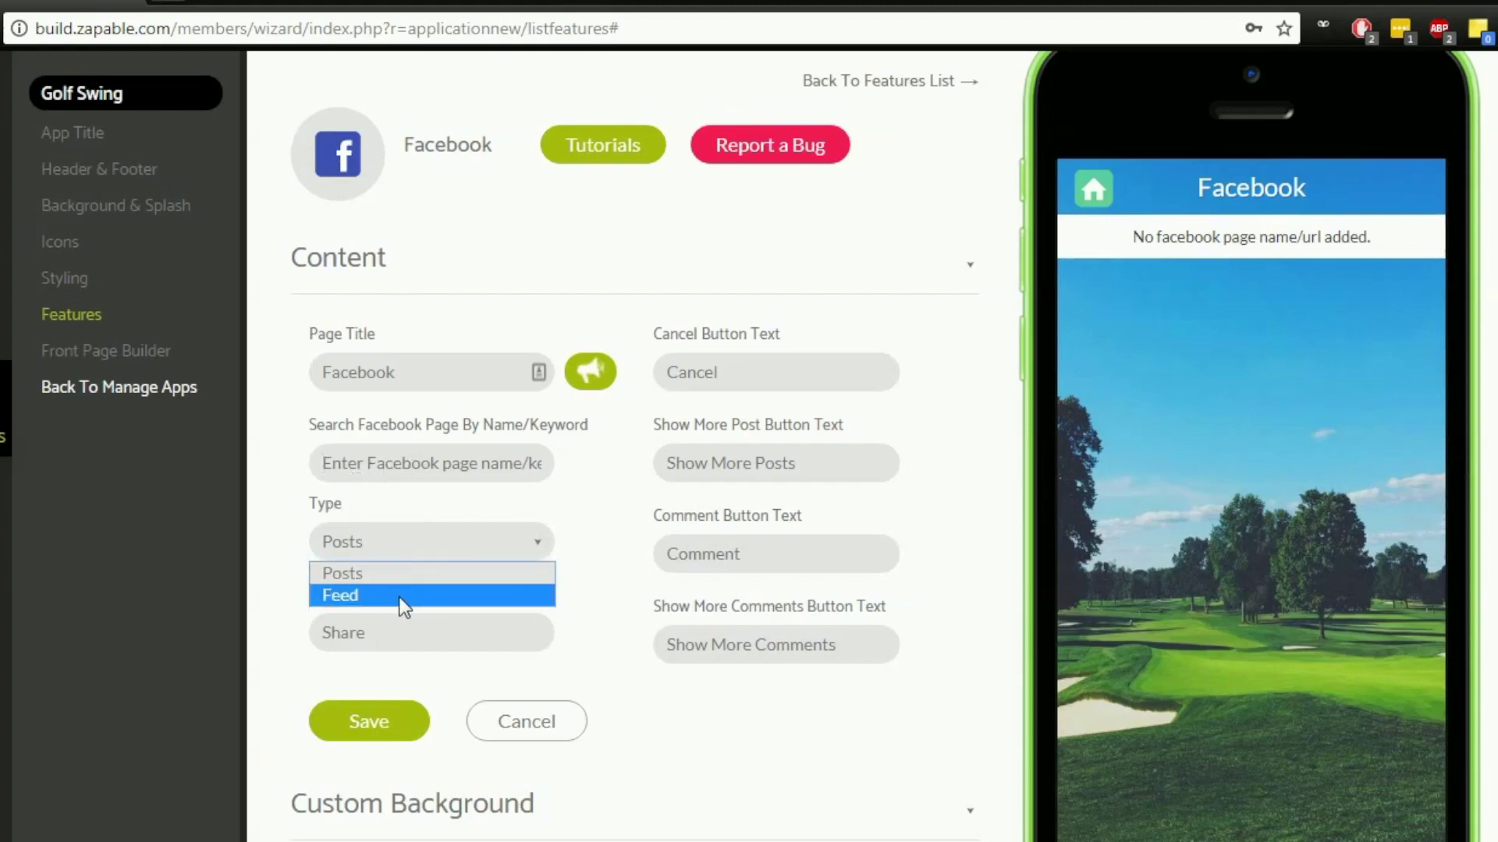
click(571, 584)
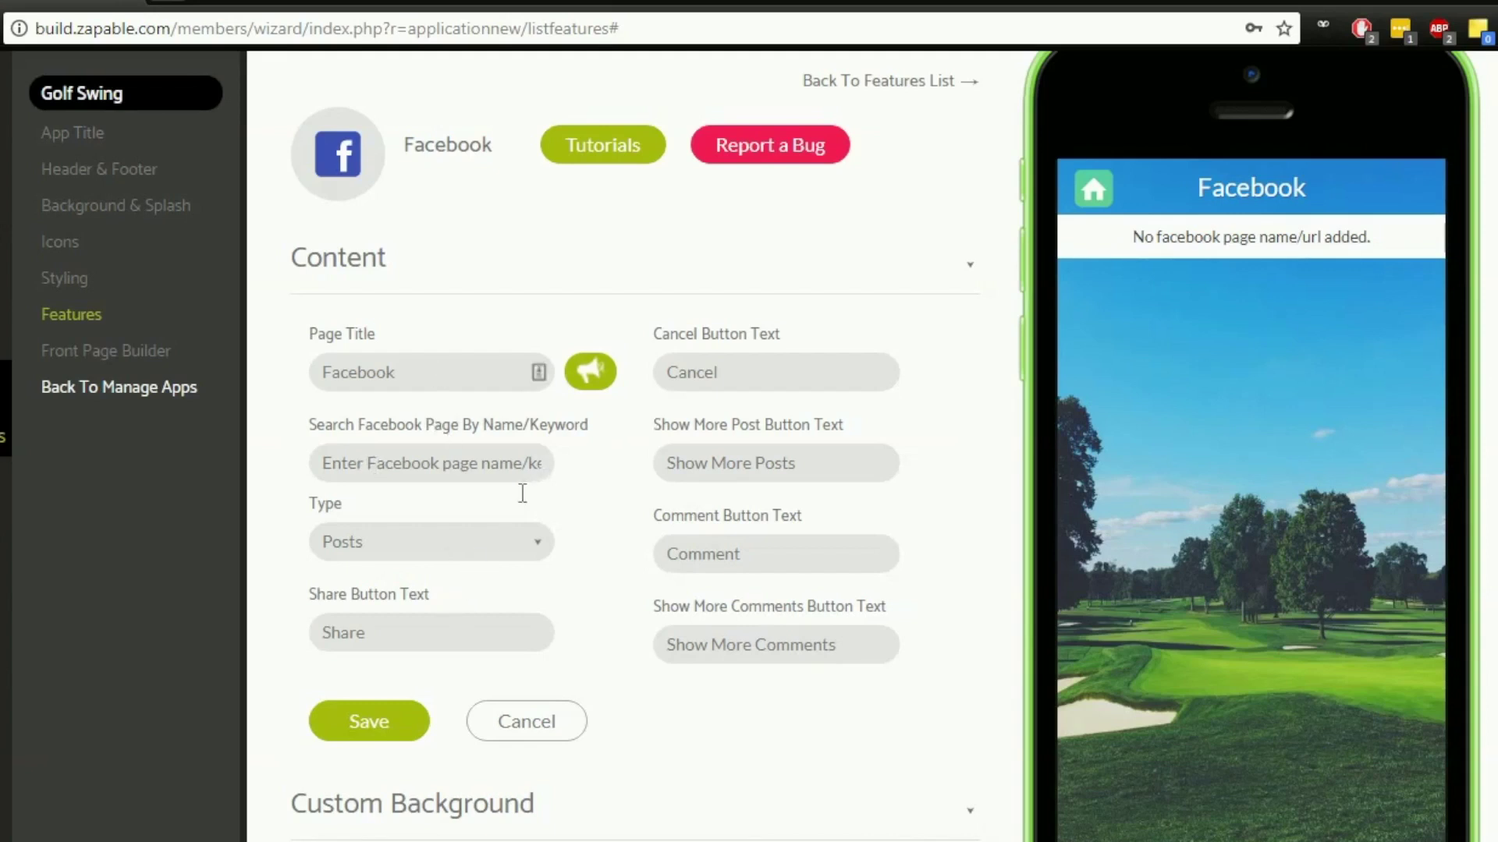
- Expand the Facebook Custom Background options, then scroll back up without changing anything
scroll(511, 485, down, 2)
click(465, 585)
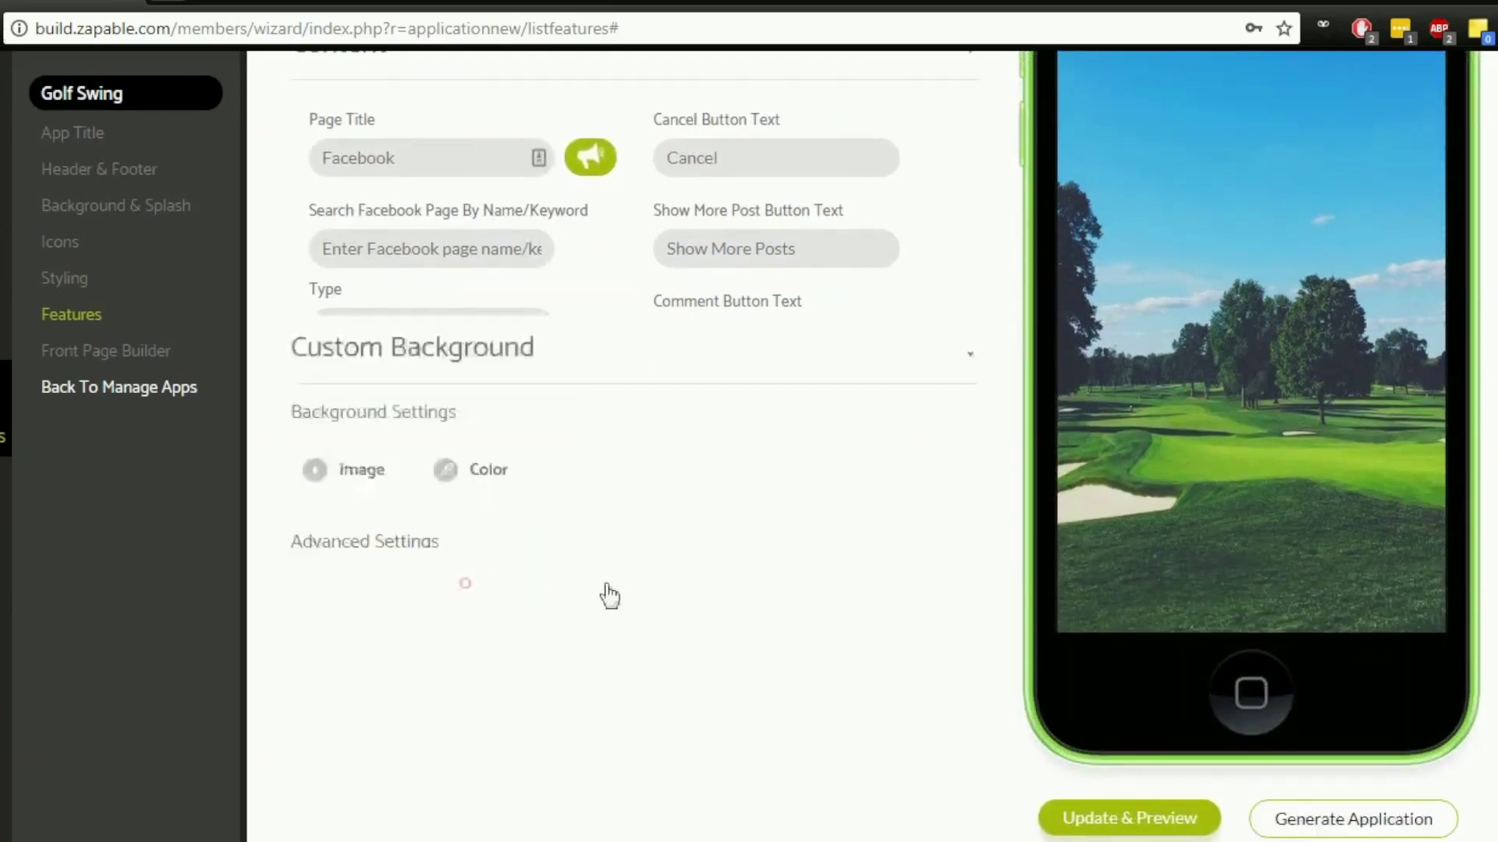
scroll(548, 575, up, 2)
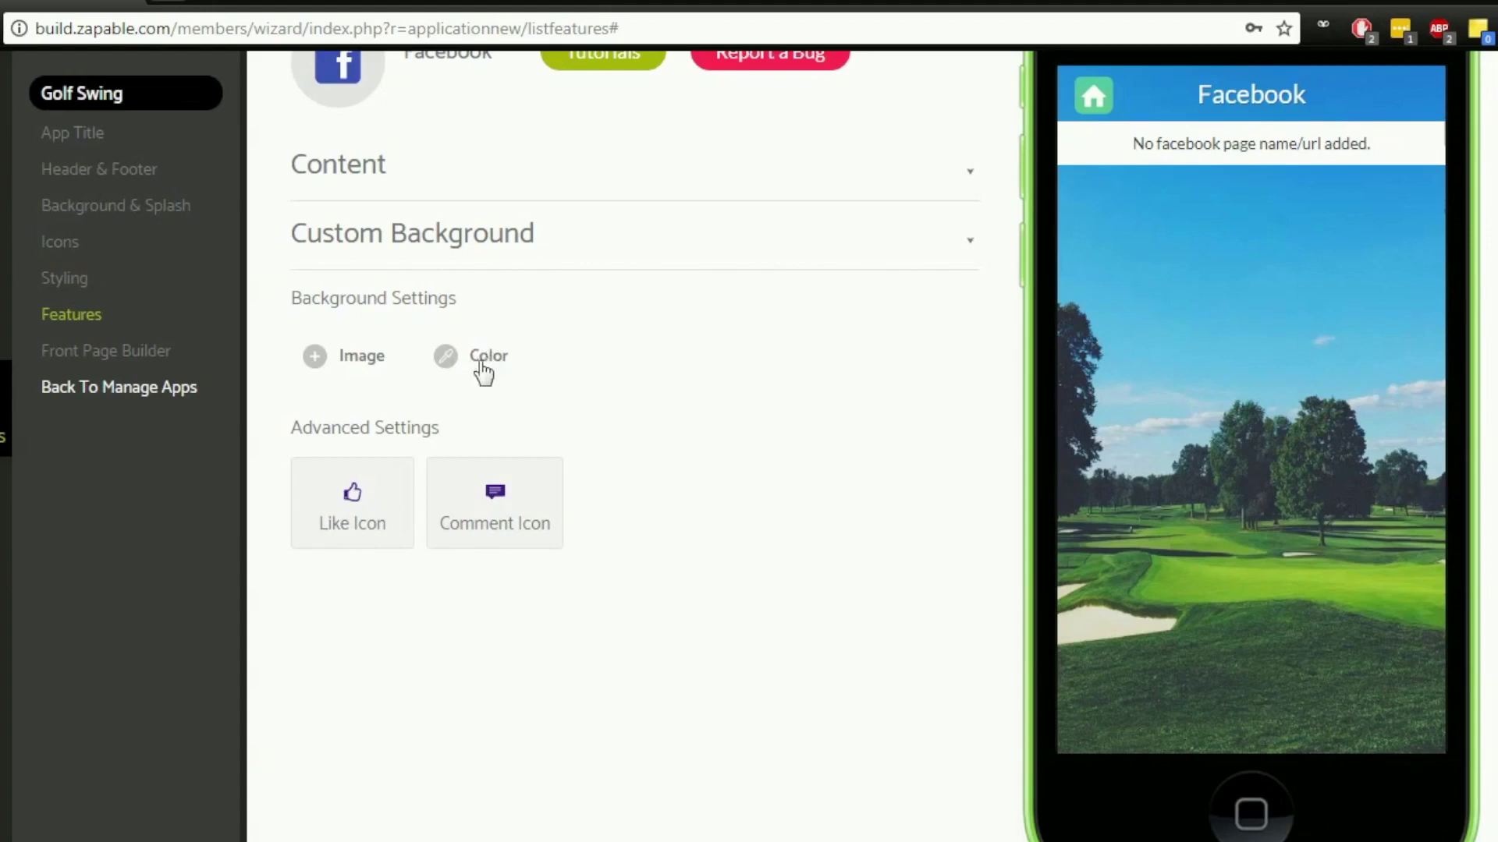
scroll(476, 445, up, 2)
scroll(460, 477, up, 3)
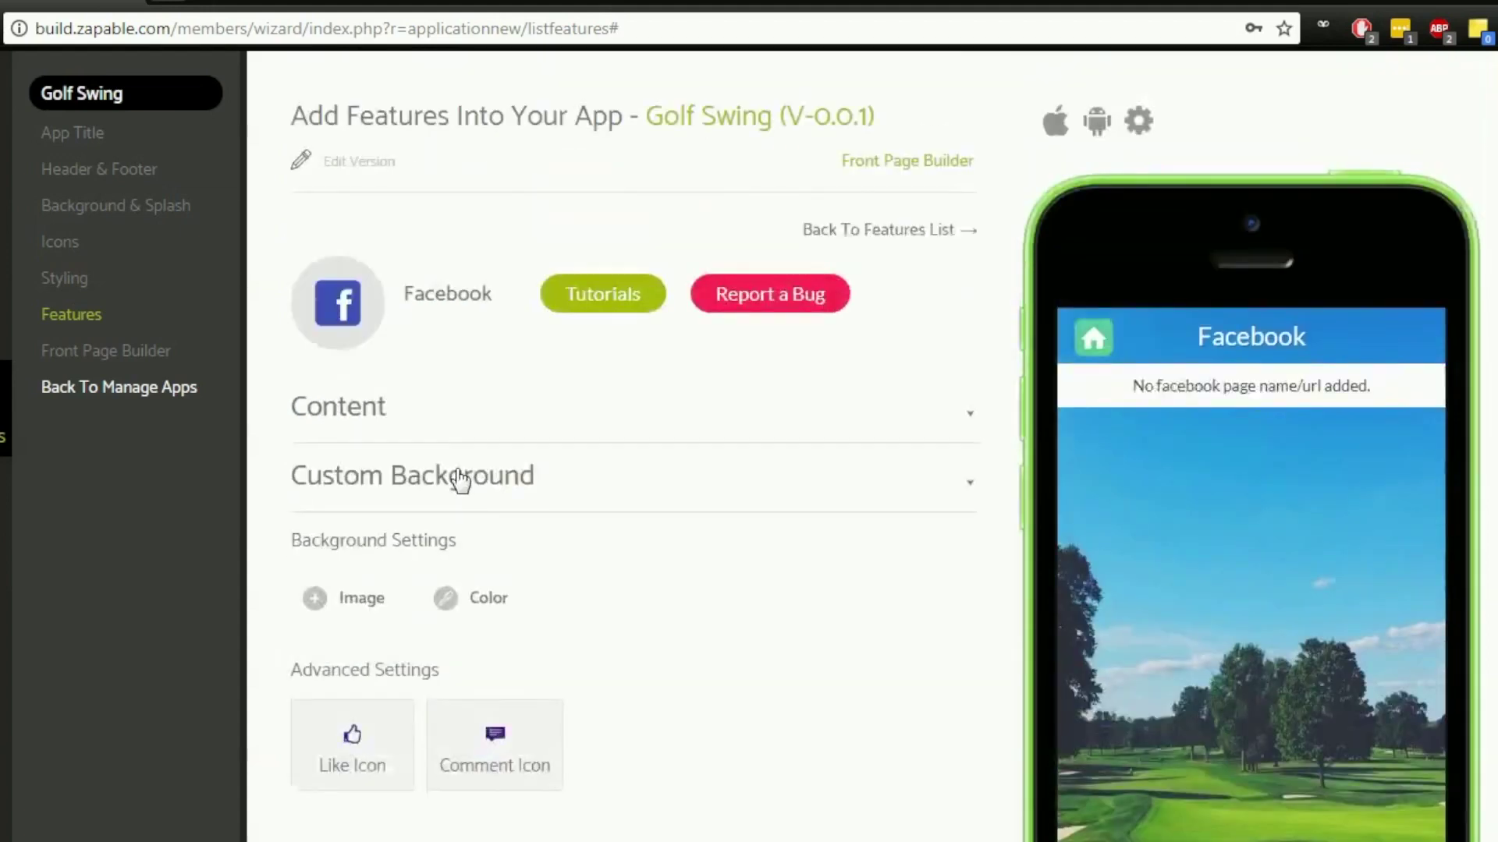
scroll(456, 478, down, 5)
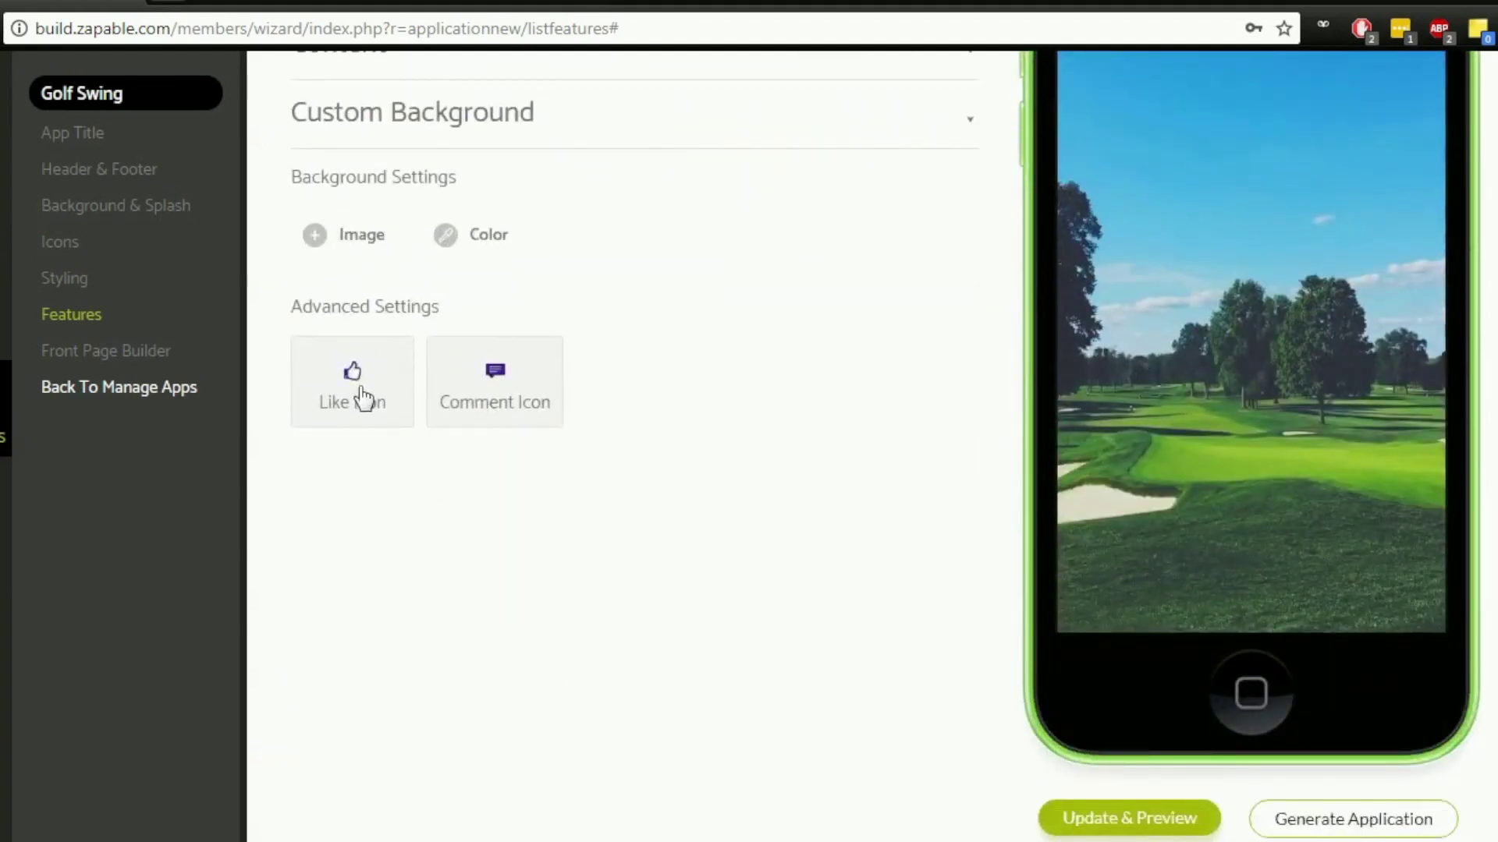
scroll(439, 460, up, 3)
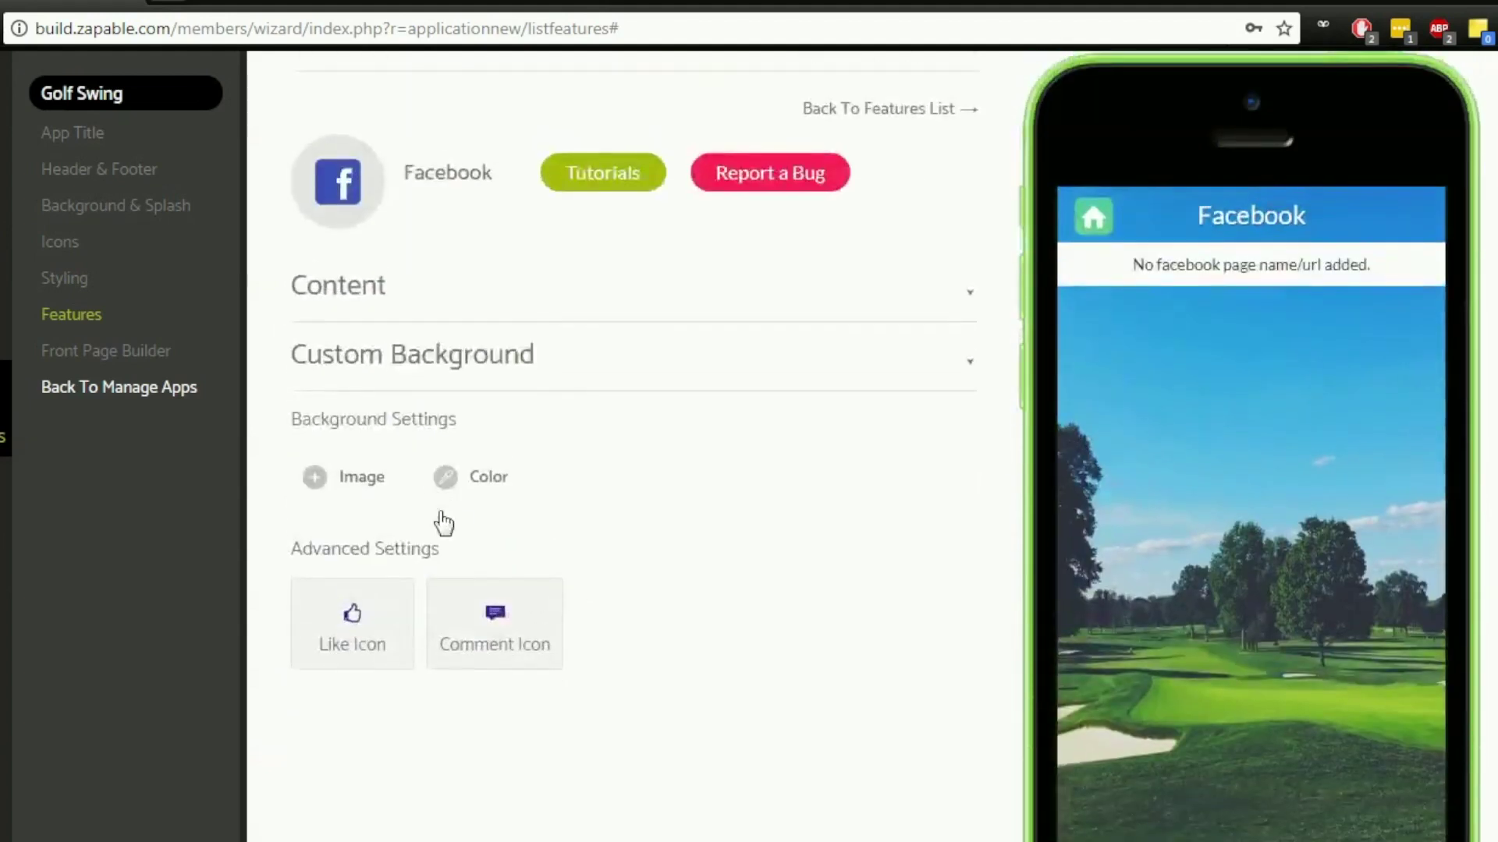
scroll(585, 348, up, 2)
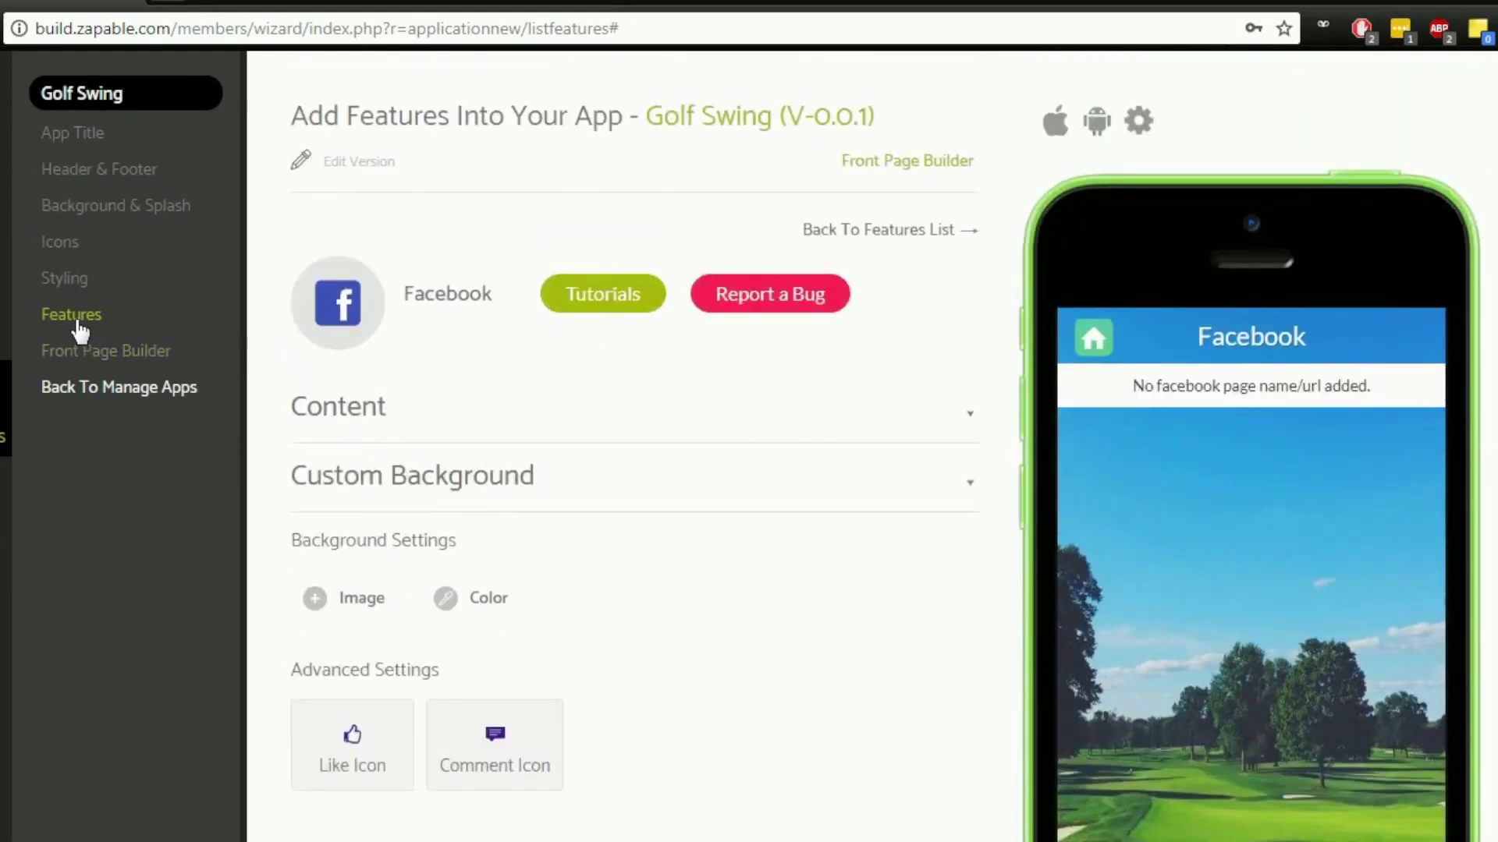
click(848, 232)
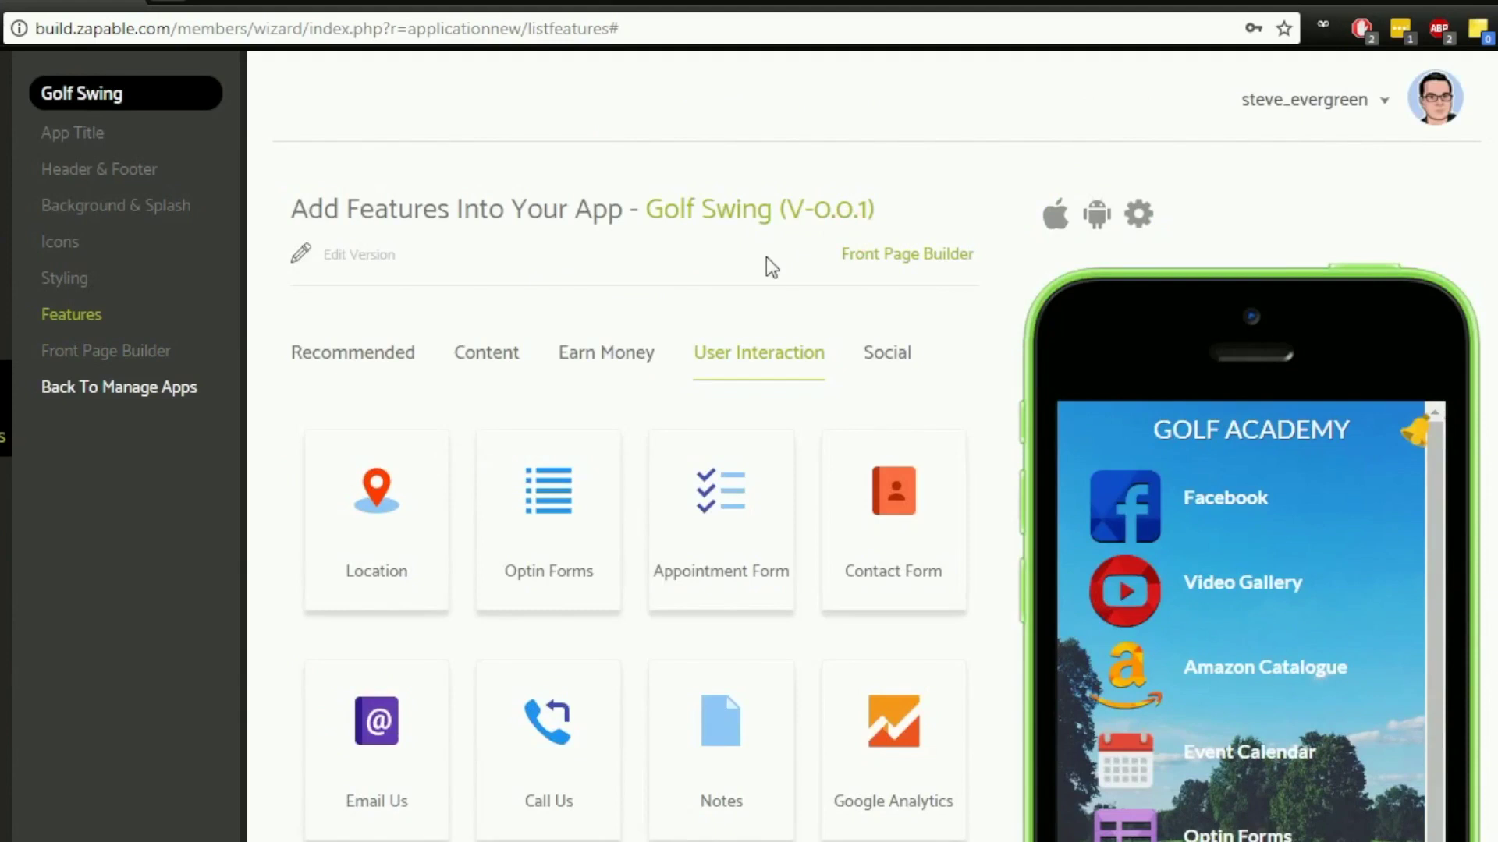
scroll(663, 331, down, 2)
scroll(702, 483, down, 4)
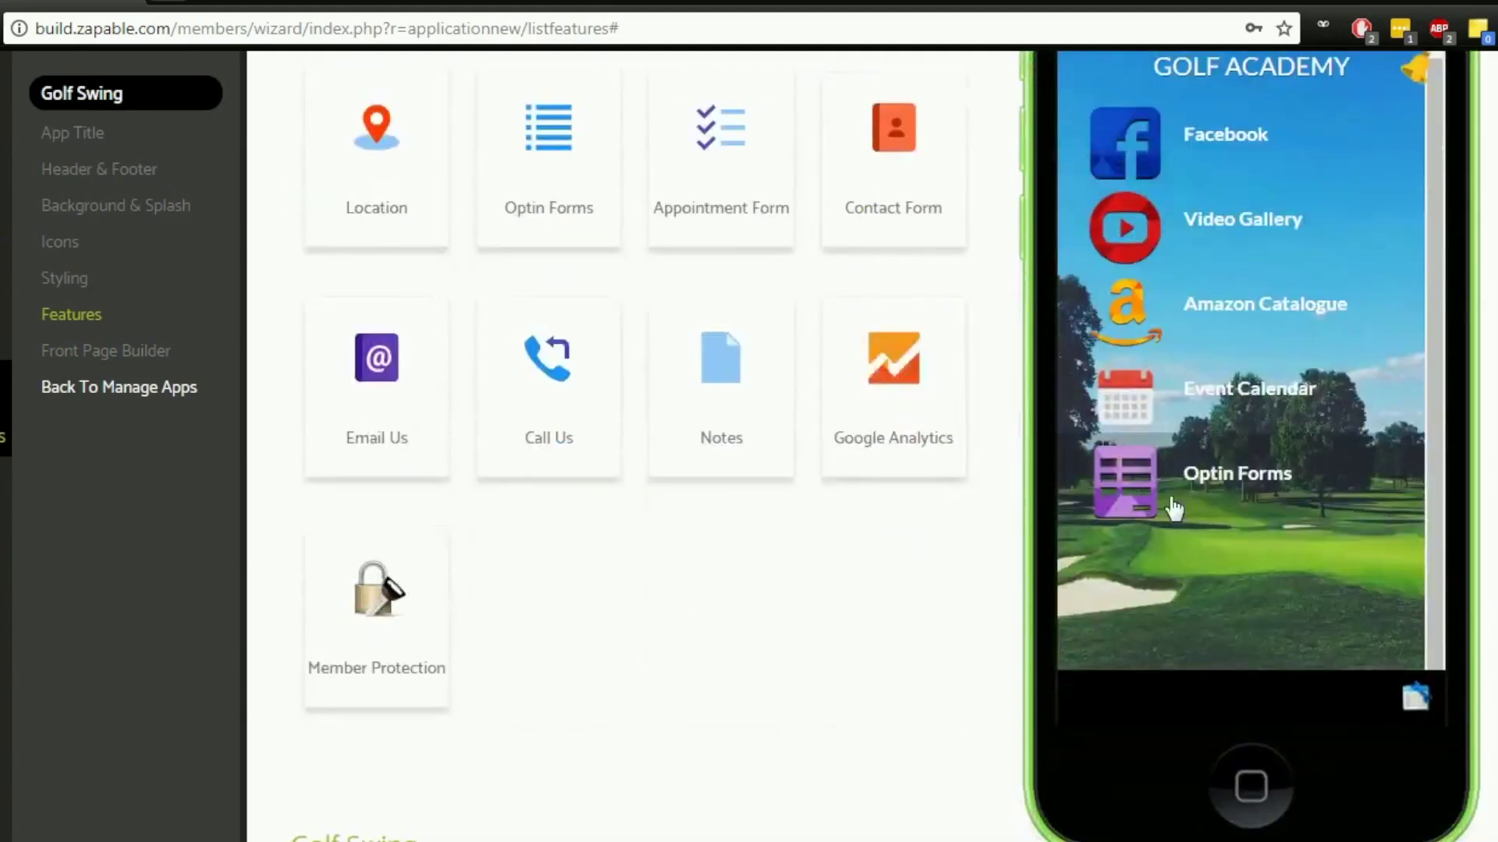
scroll(560, 555, down, 4)
scroll(518, 699, down, 5)
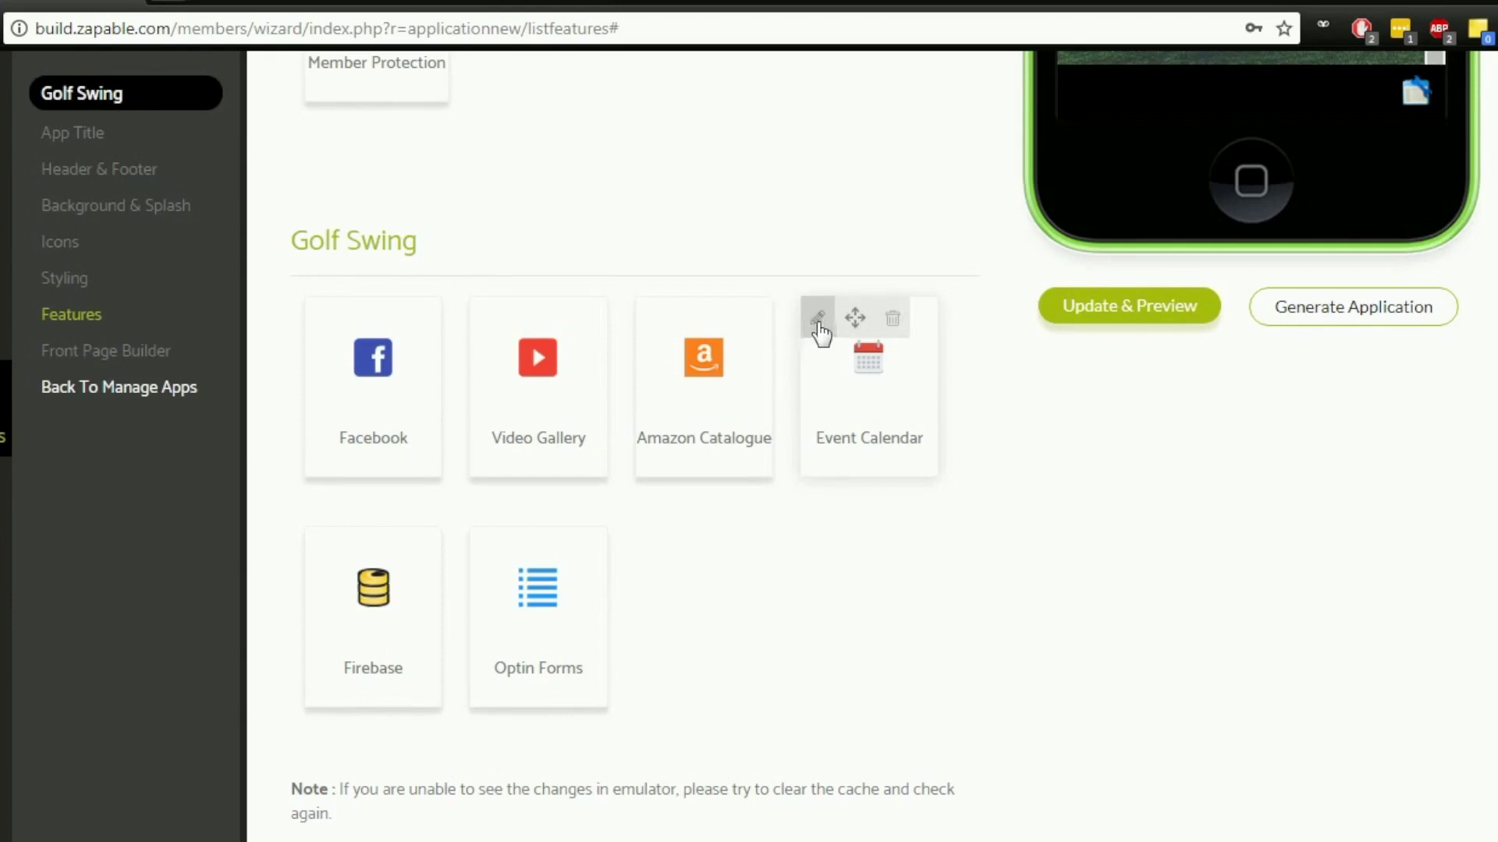
- In Event Calendar settings, add an event titled 'PGA Tour' described 'A description of the PGA tour.'
click(817, 320)
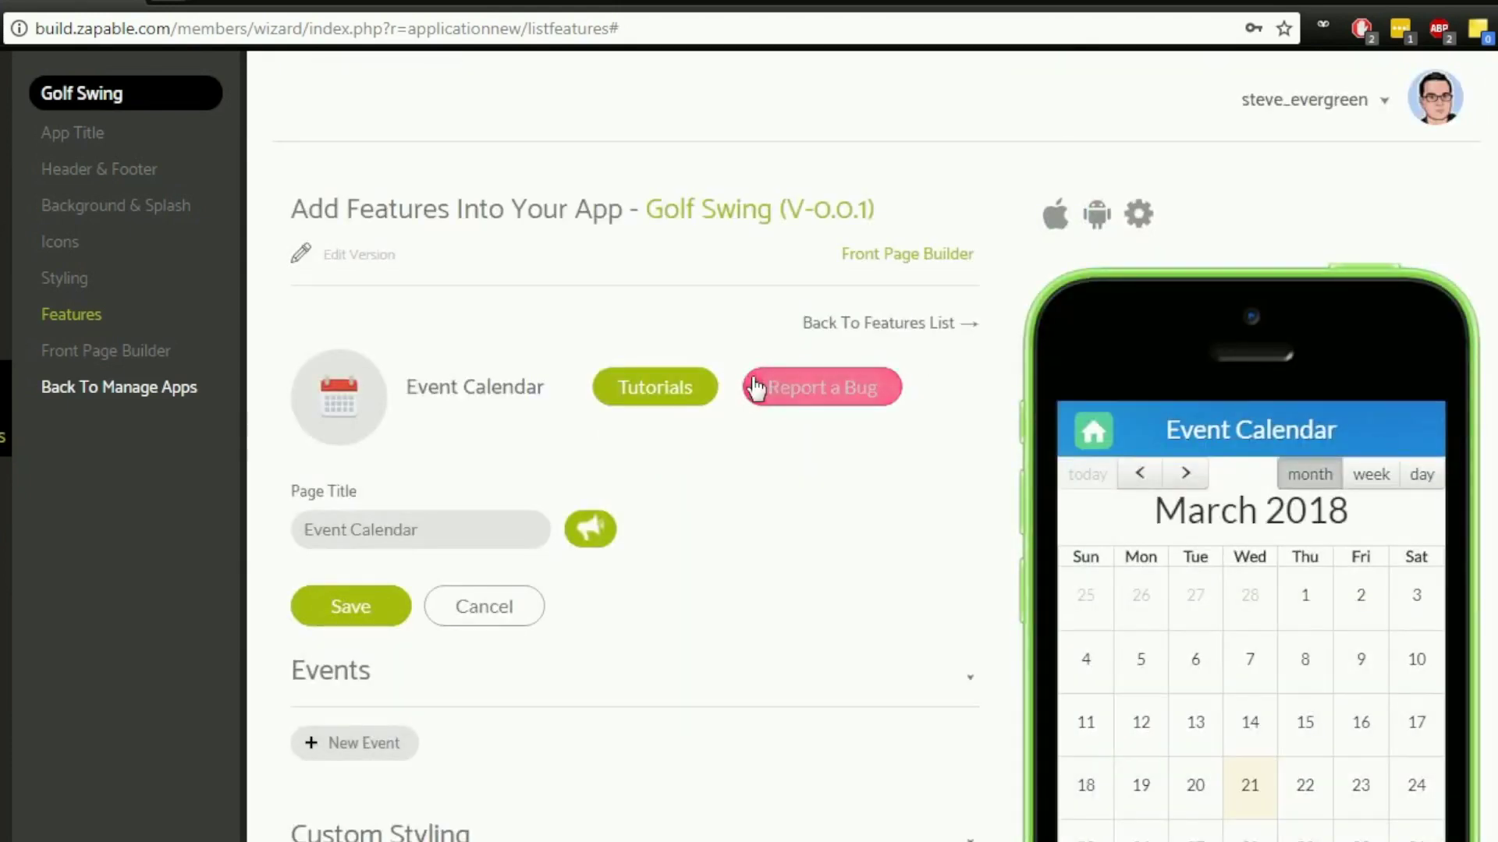
scroll(725, 386, down, 2)
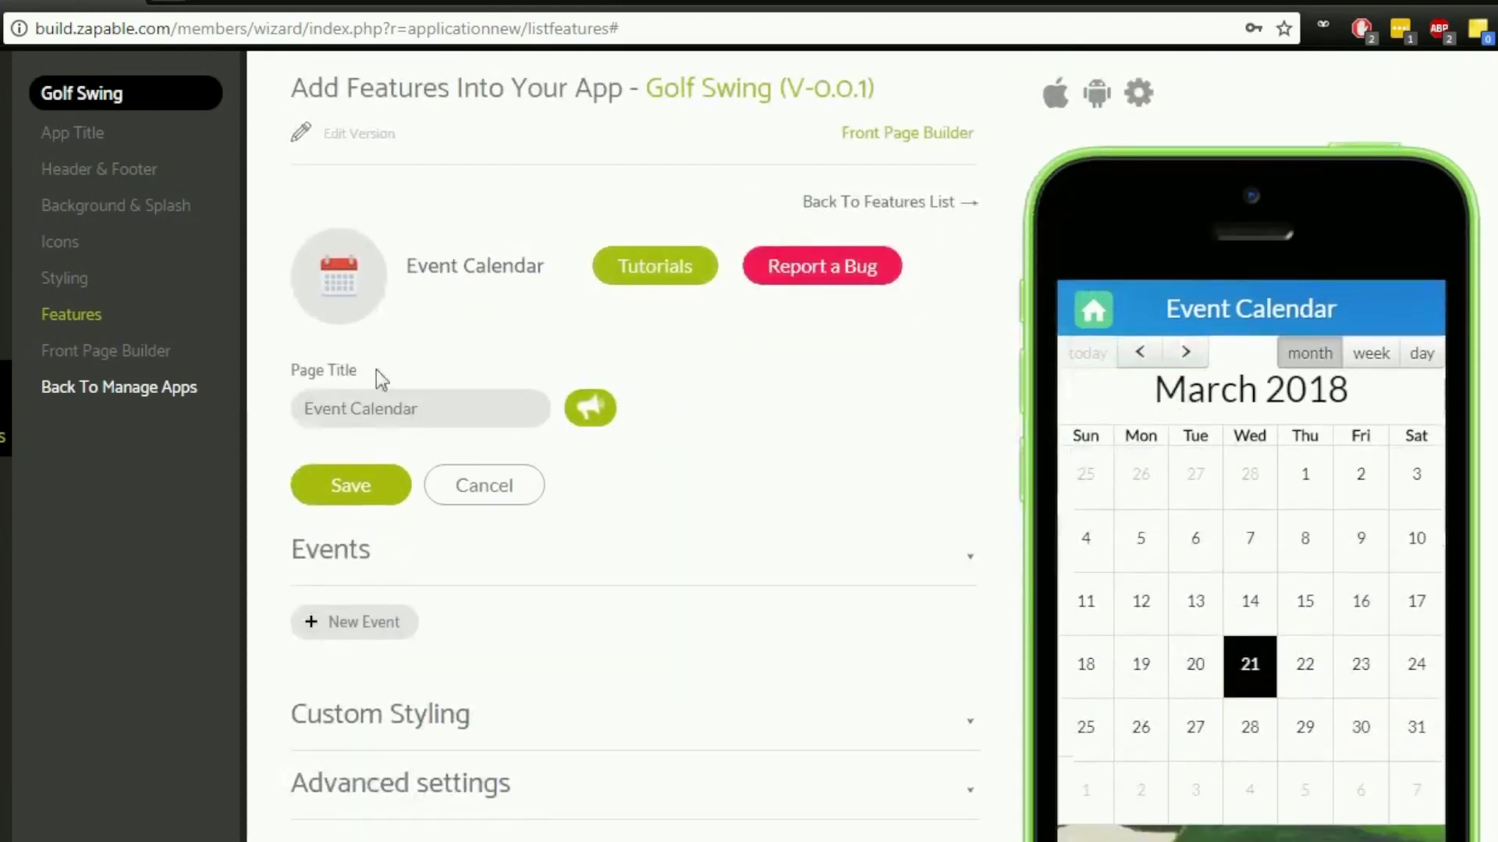
scroll(507, 616, down, 2)
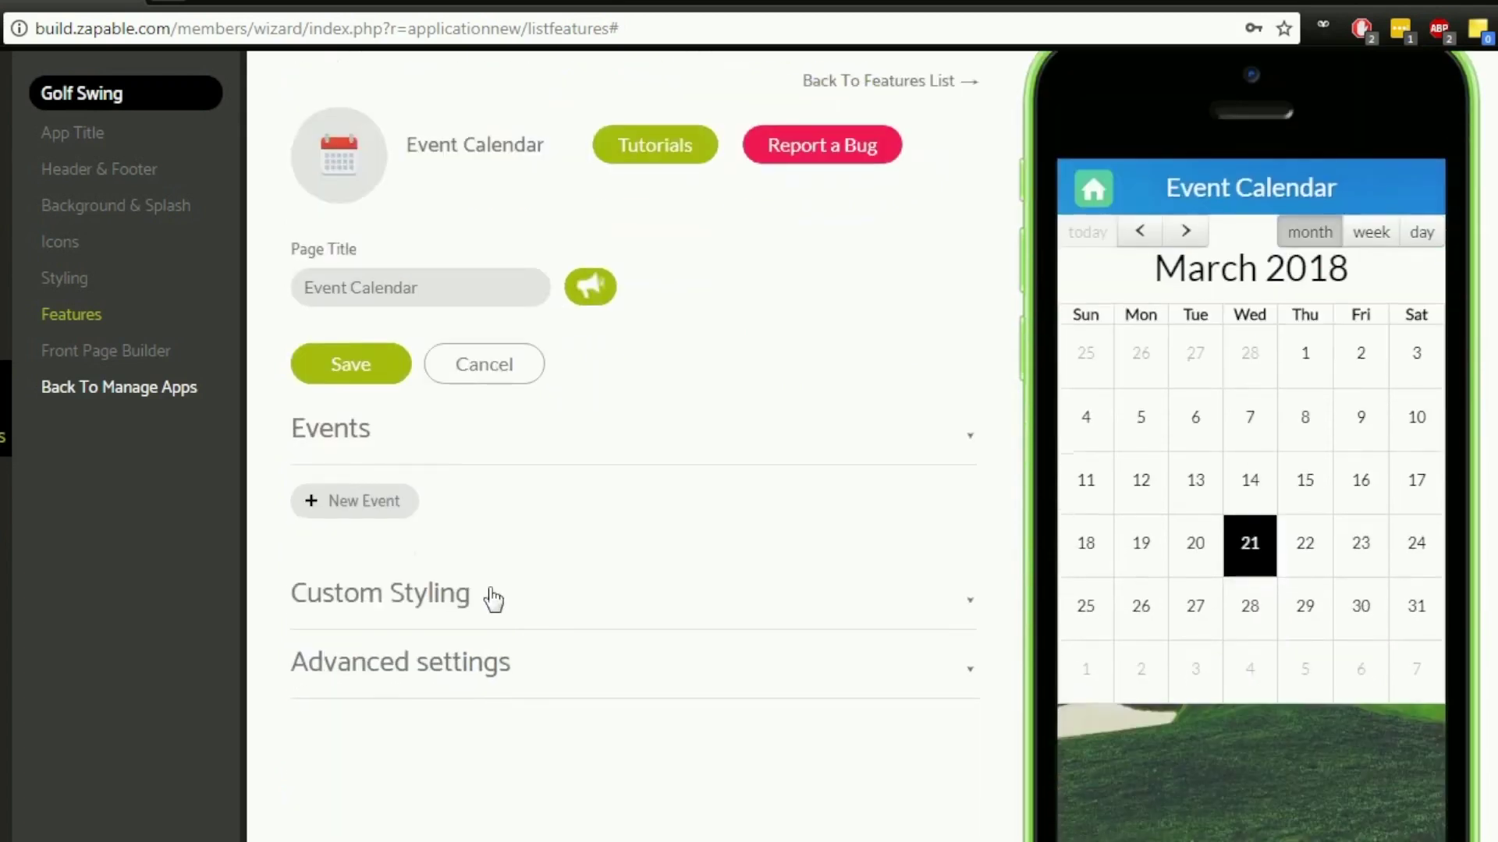
click(368, 508)
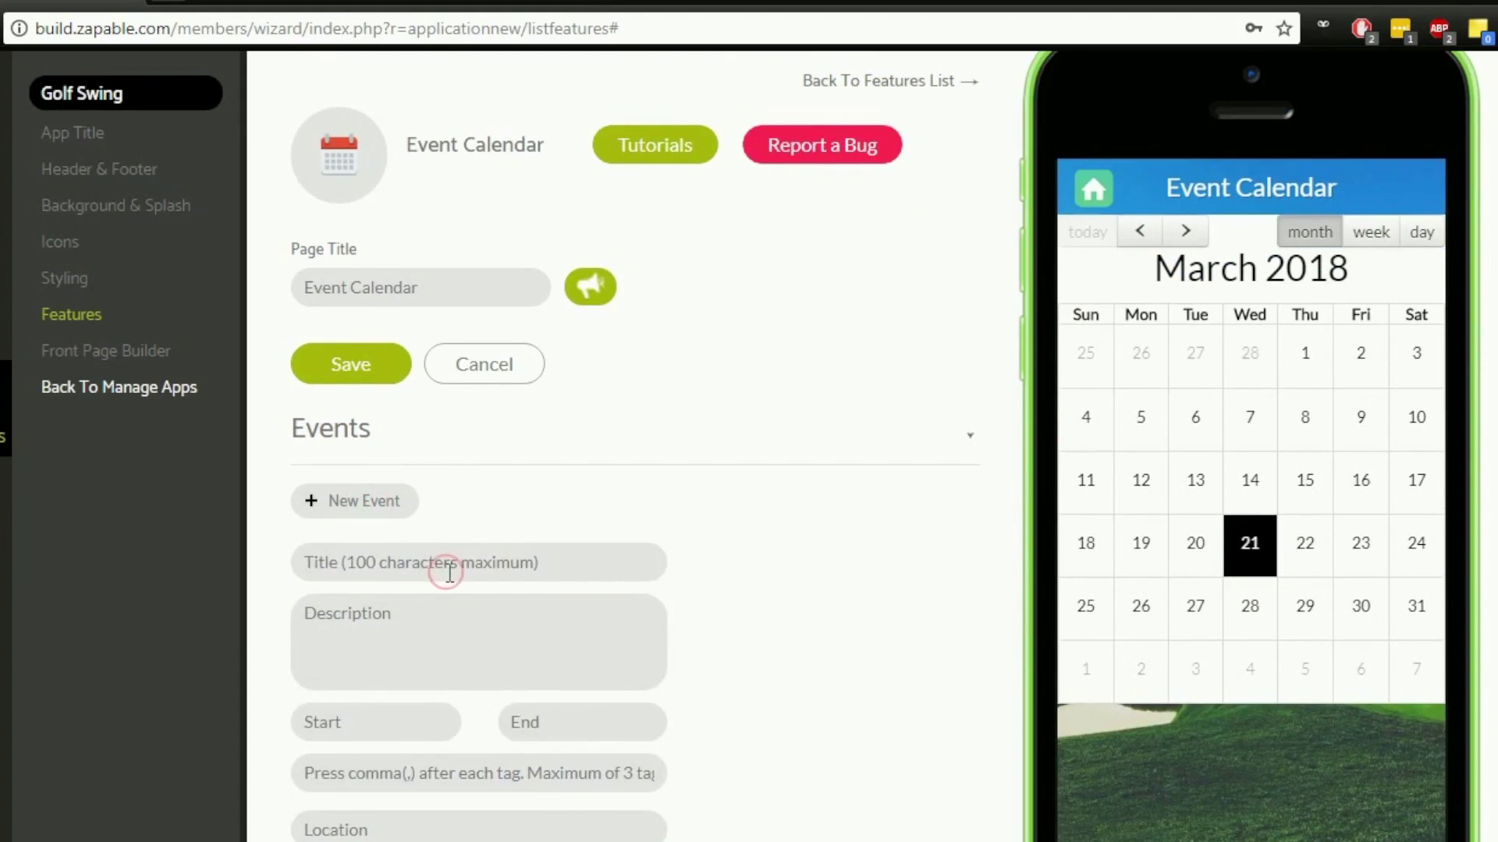
text(PGA Tour)
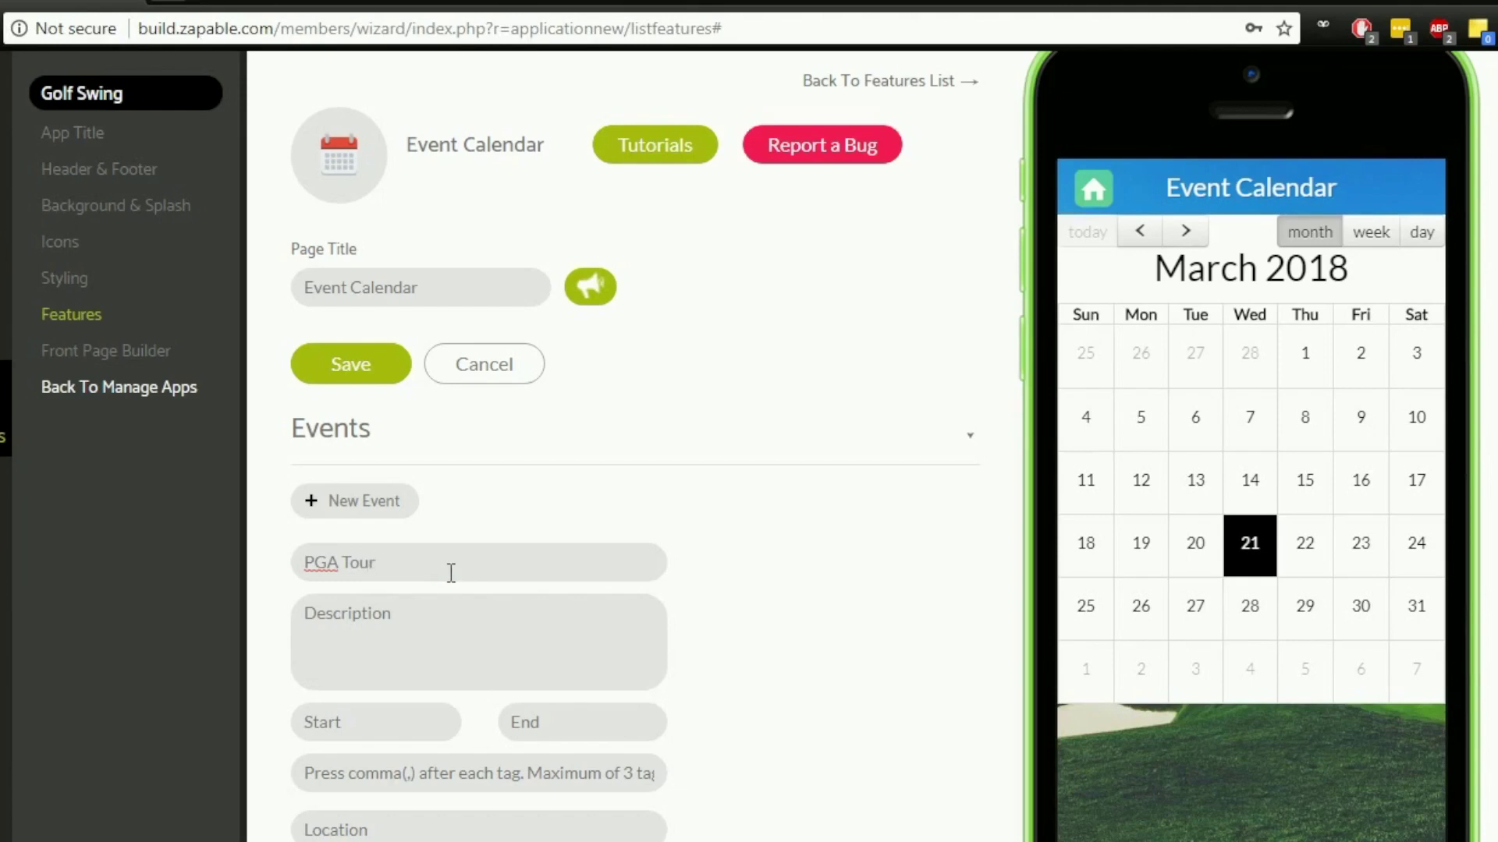
click(482, 640)
text(A description of the)
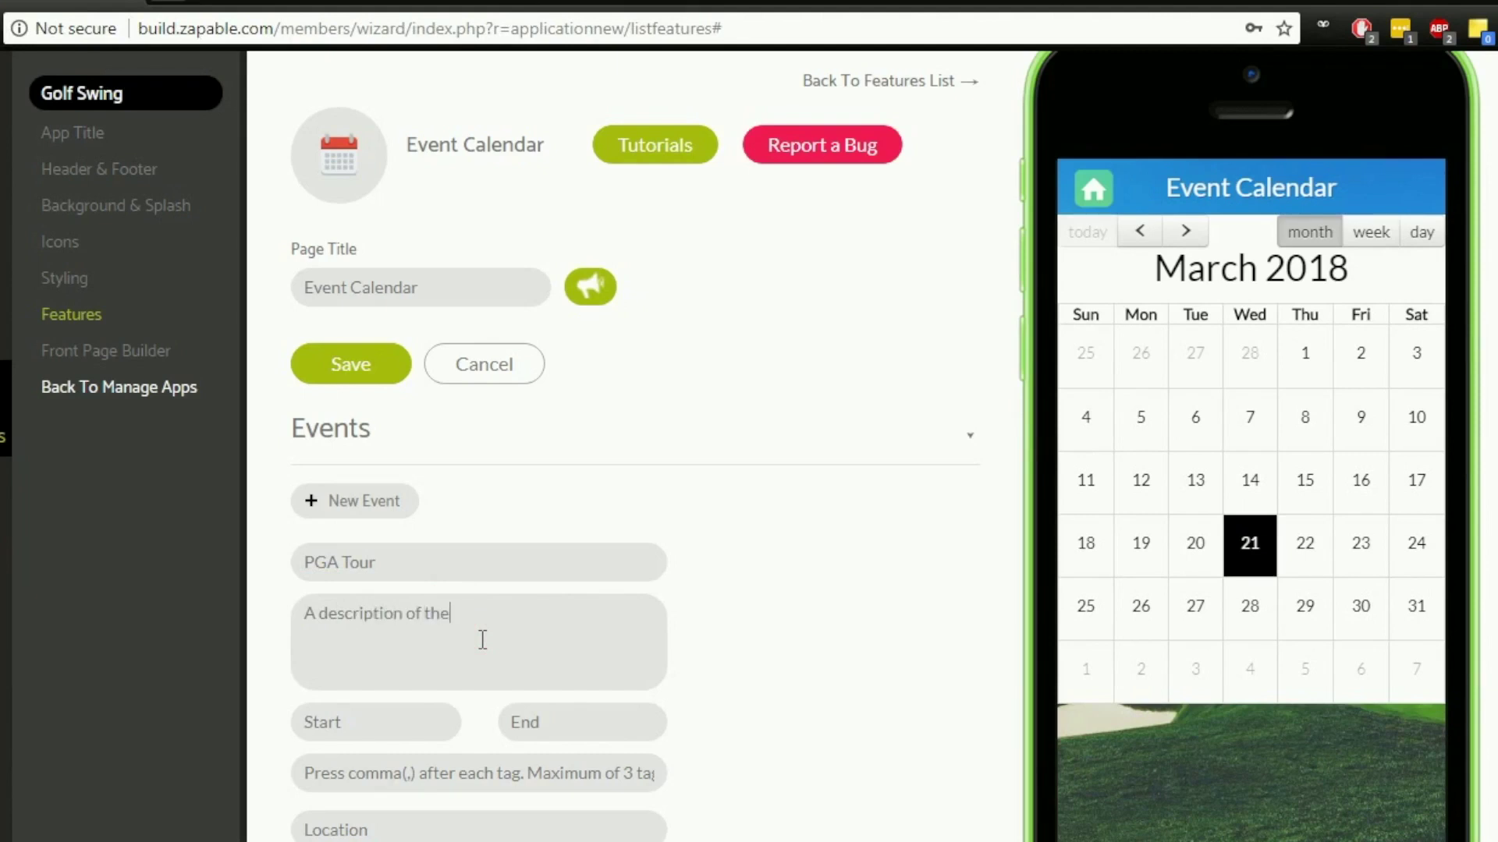
text( PGA tour.)
- Set the event start to 5 May 2018 at 09:00
click(437, 714)
scroll(401, 686, down, 3)
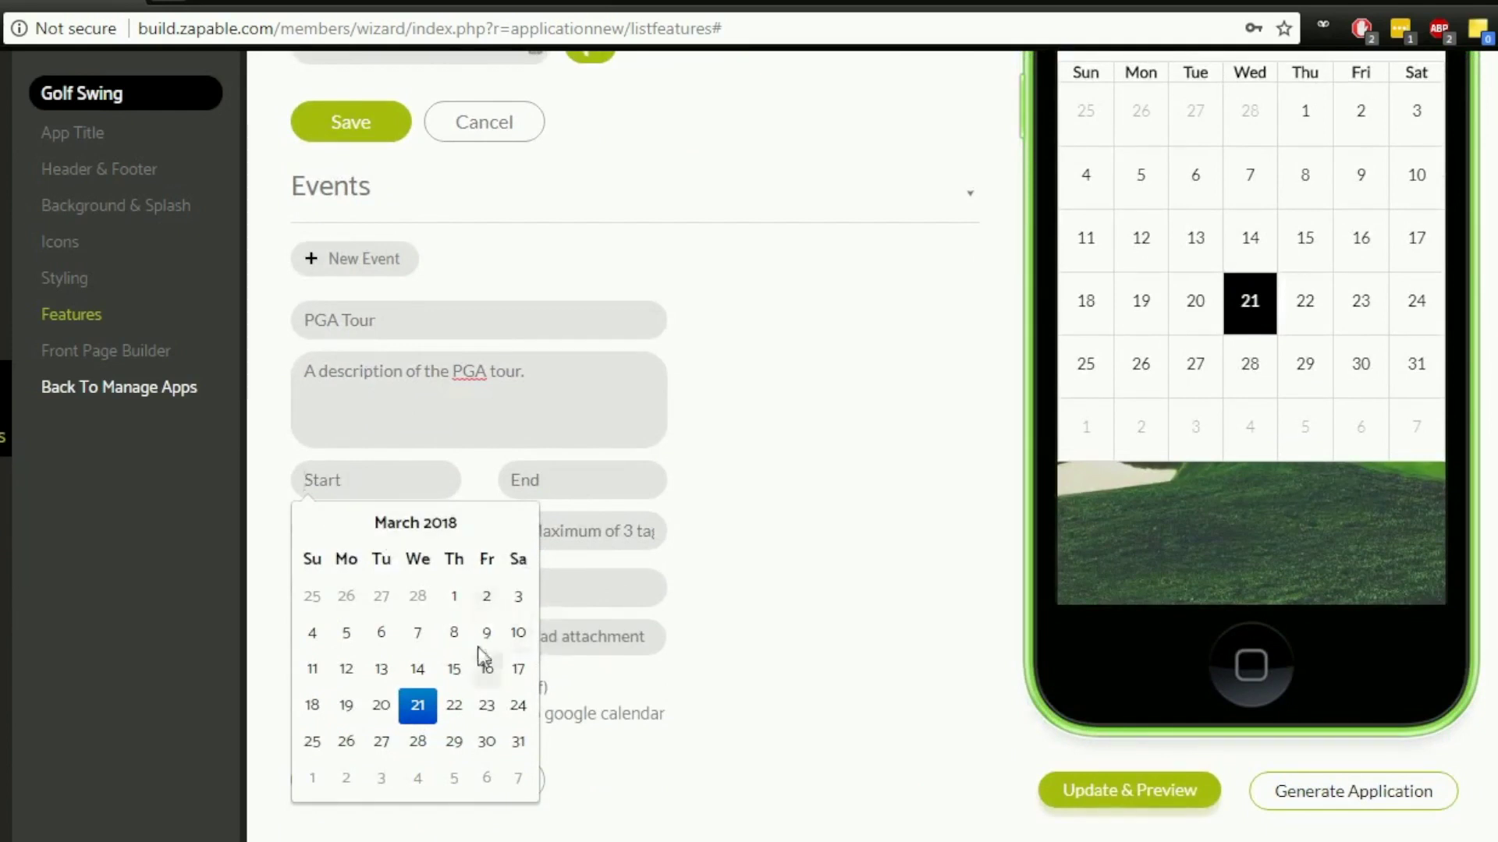
click(489, 531)
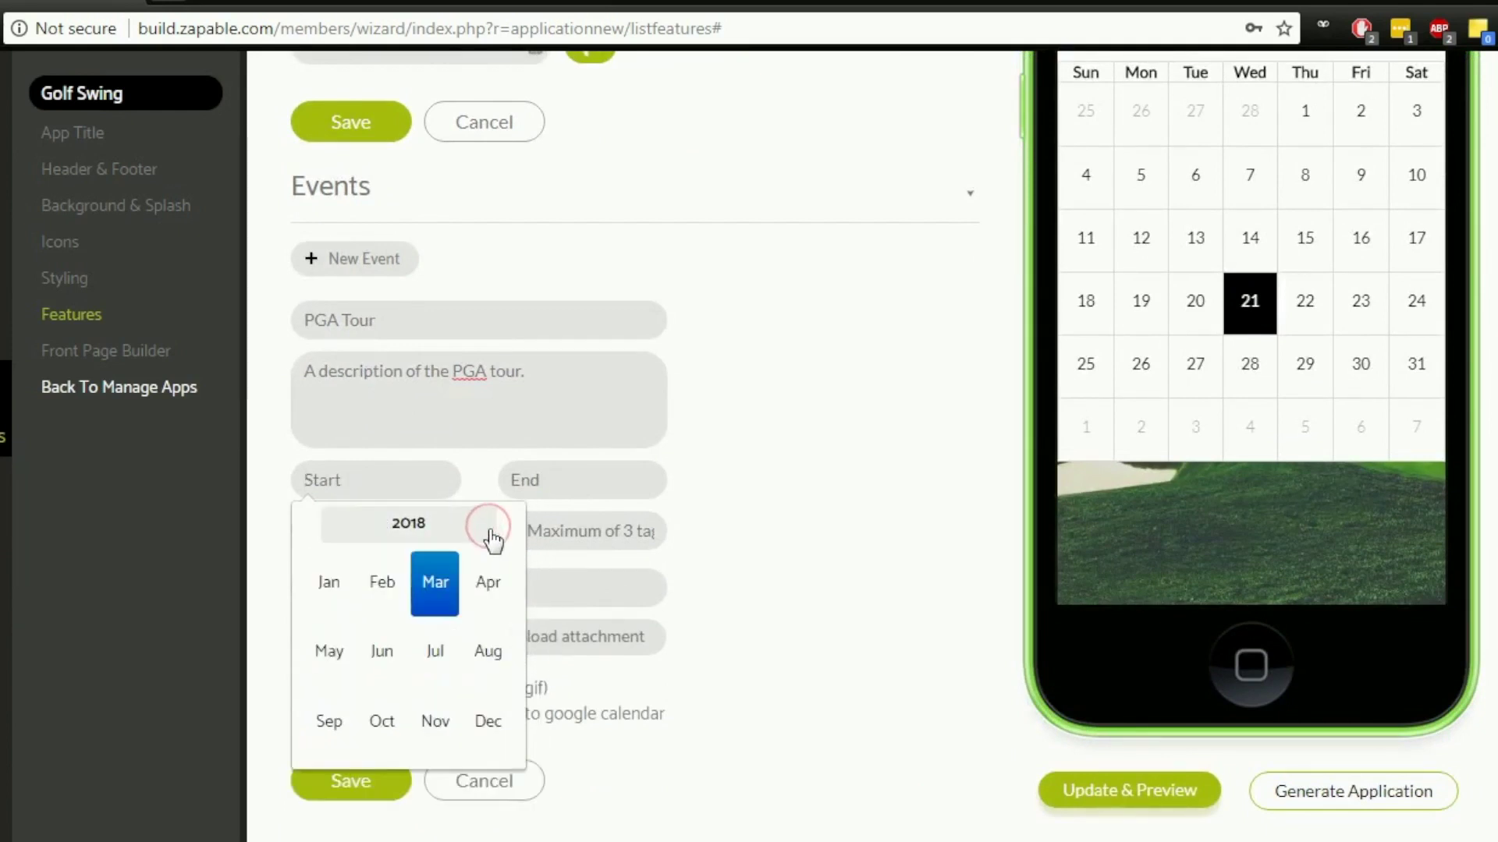
click(334, 654)
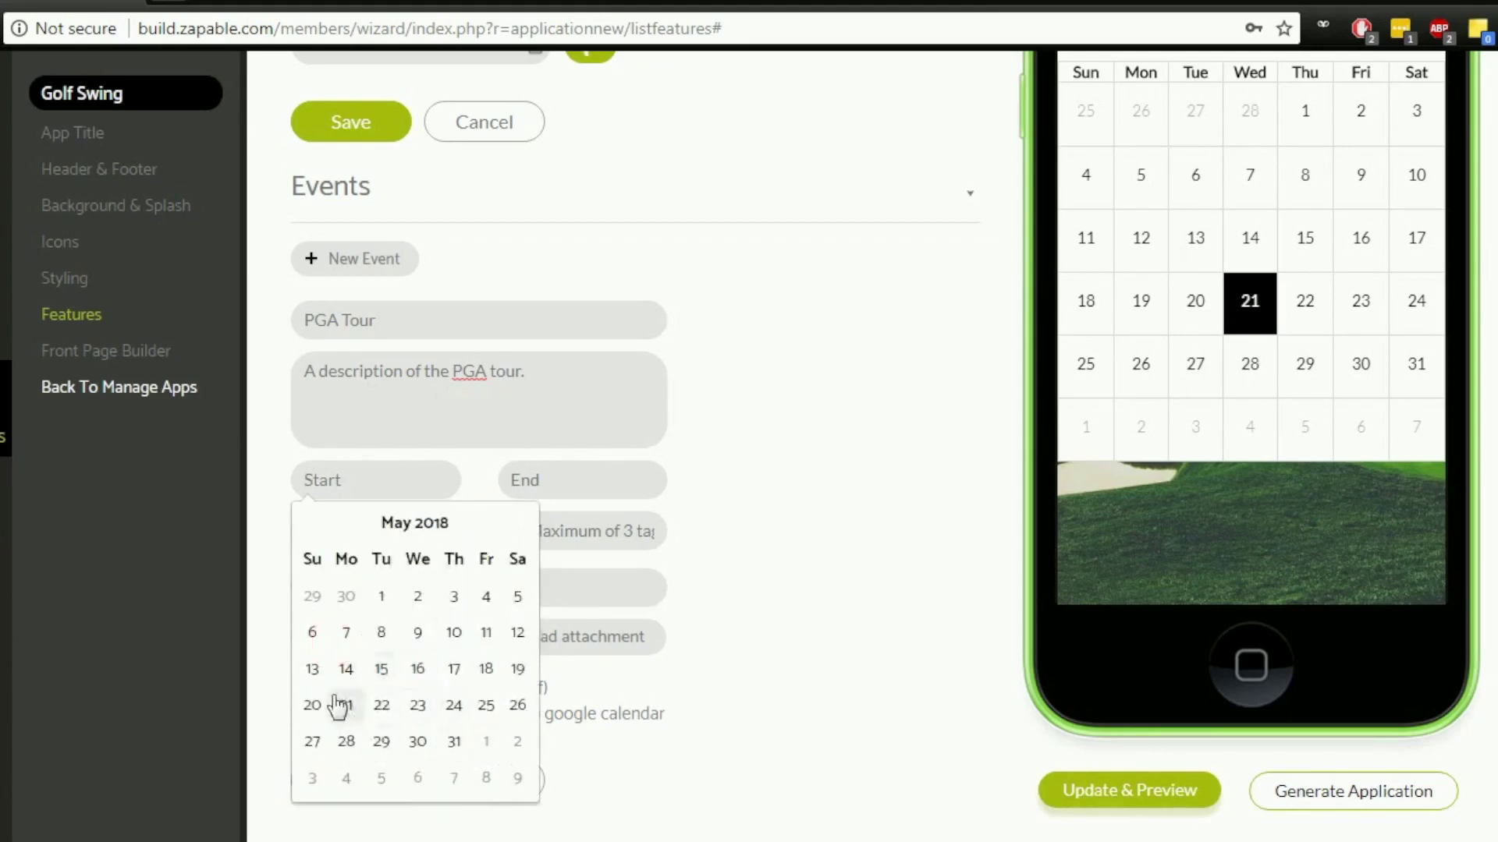
click(517, 597)
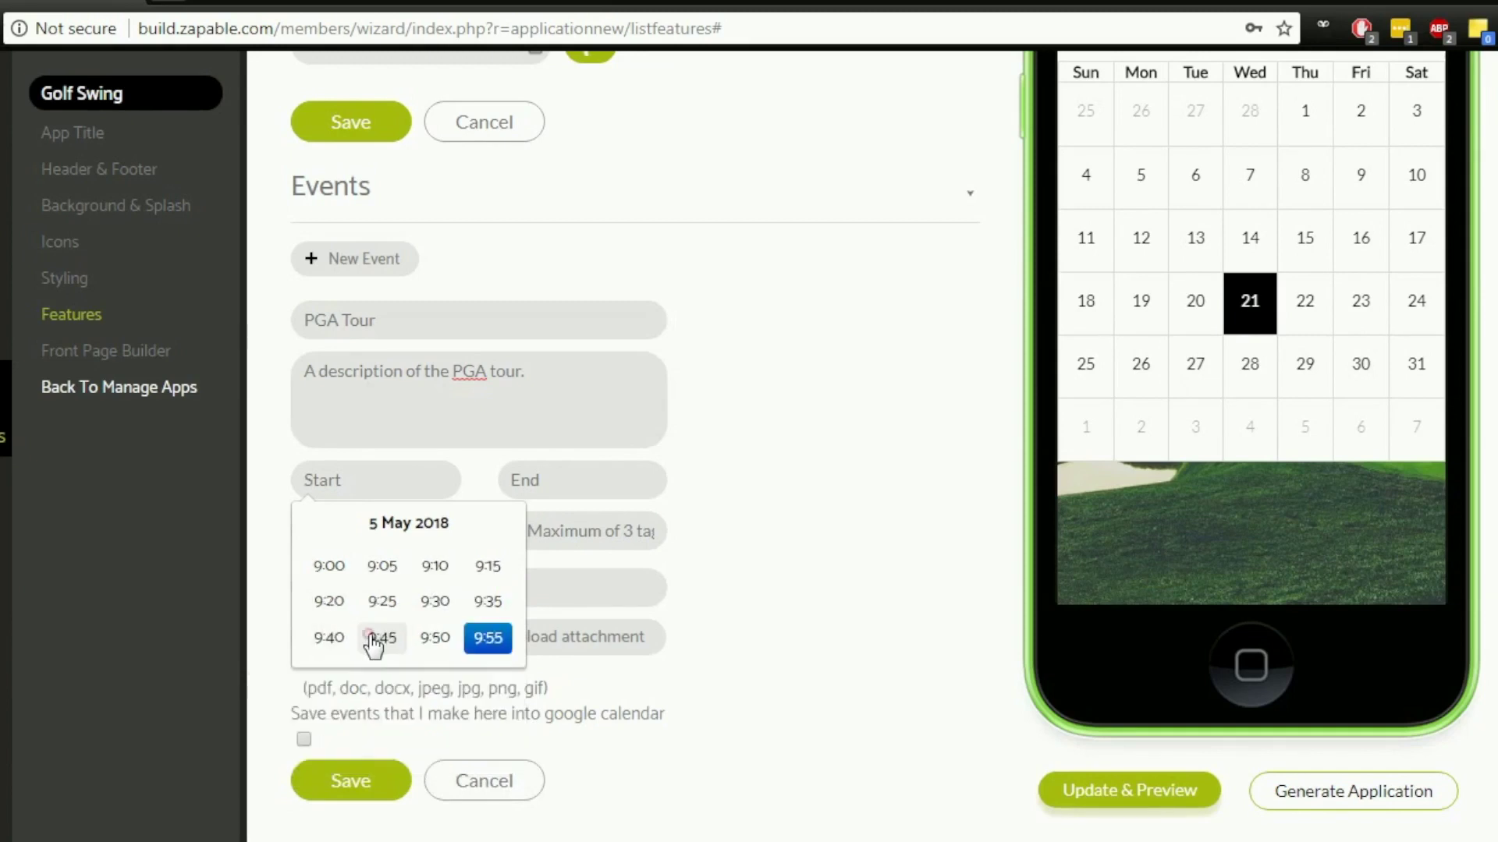
click(334, 568)
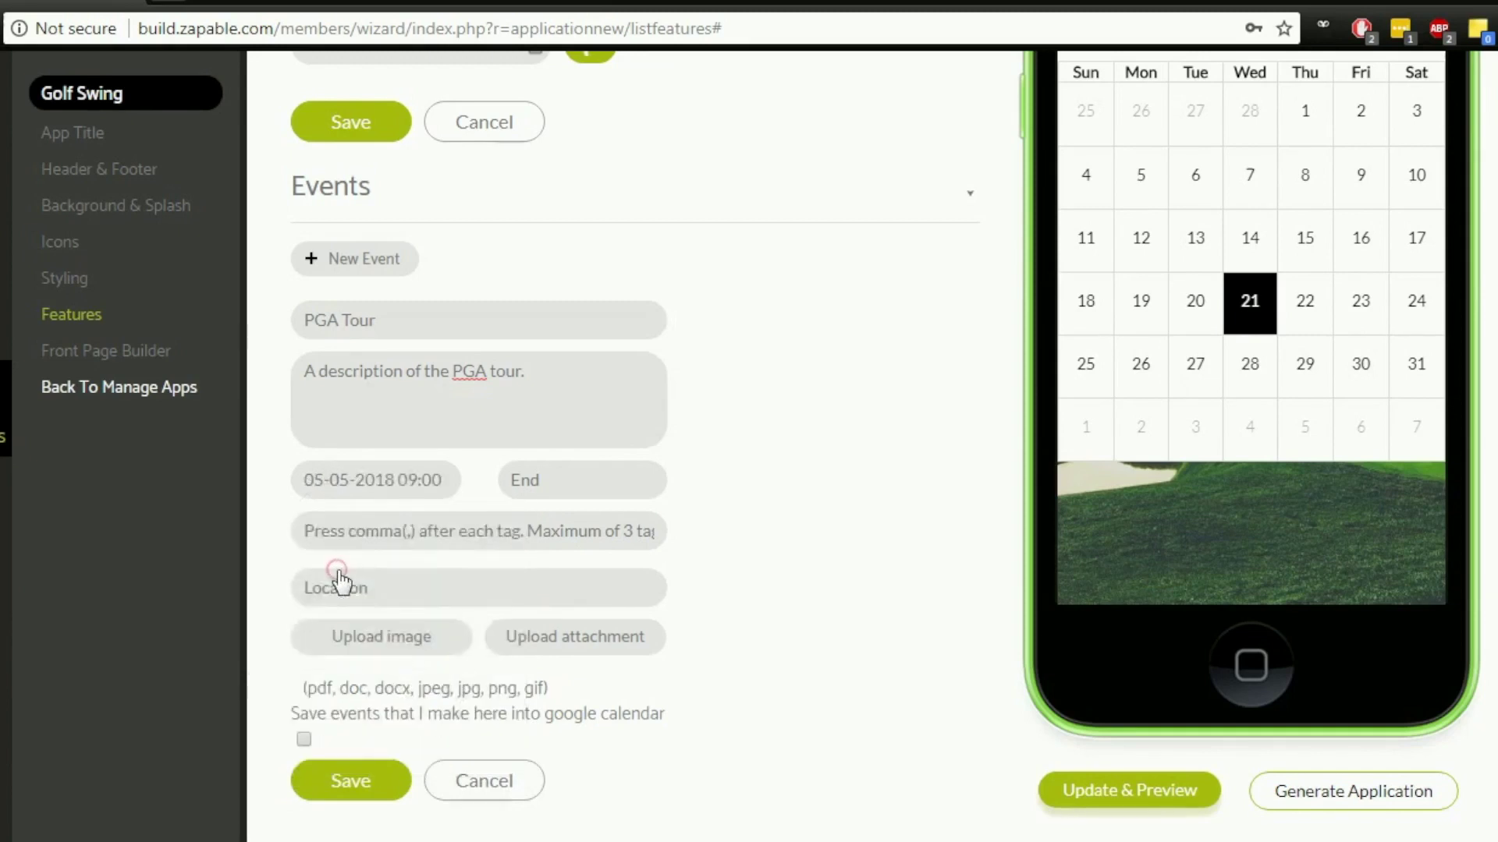
- Set the event end to 19 May 2018 at 17:00
click(540, 488)
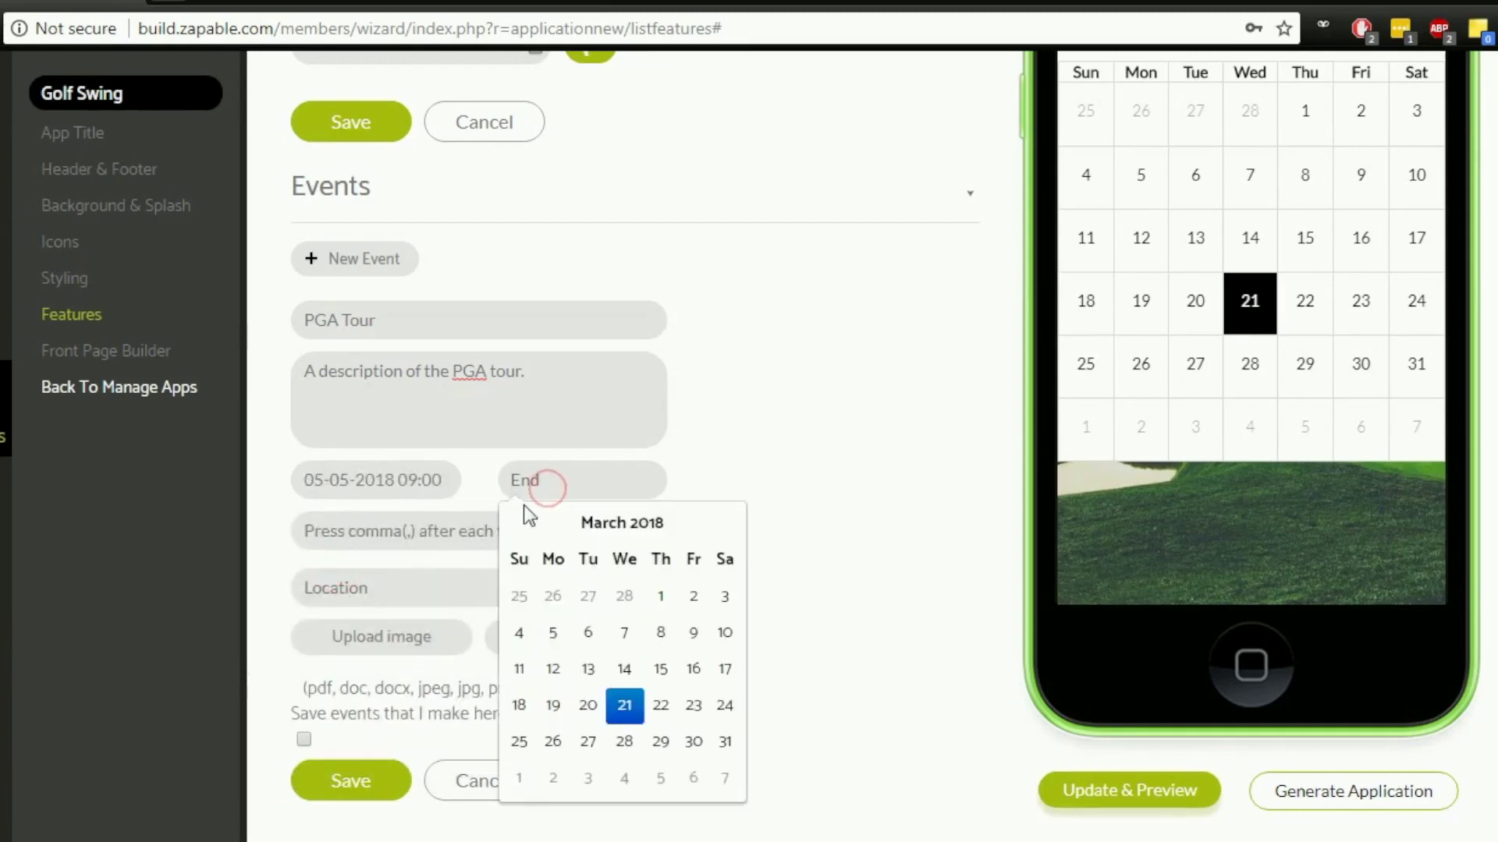
click(688, 521)
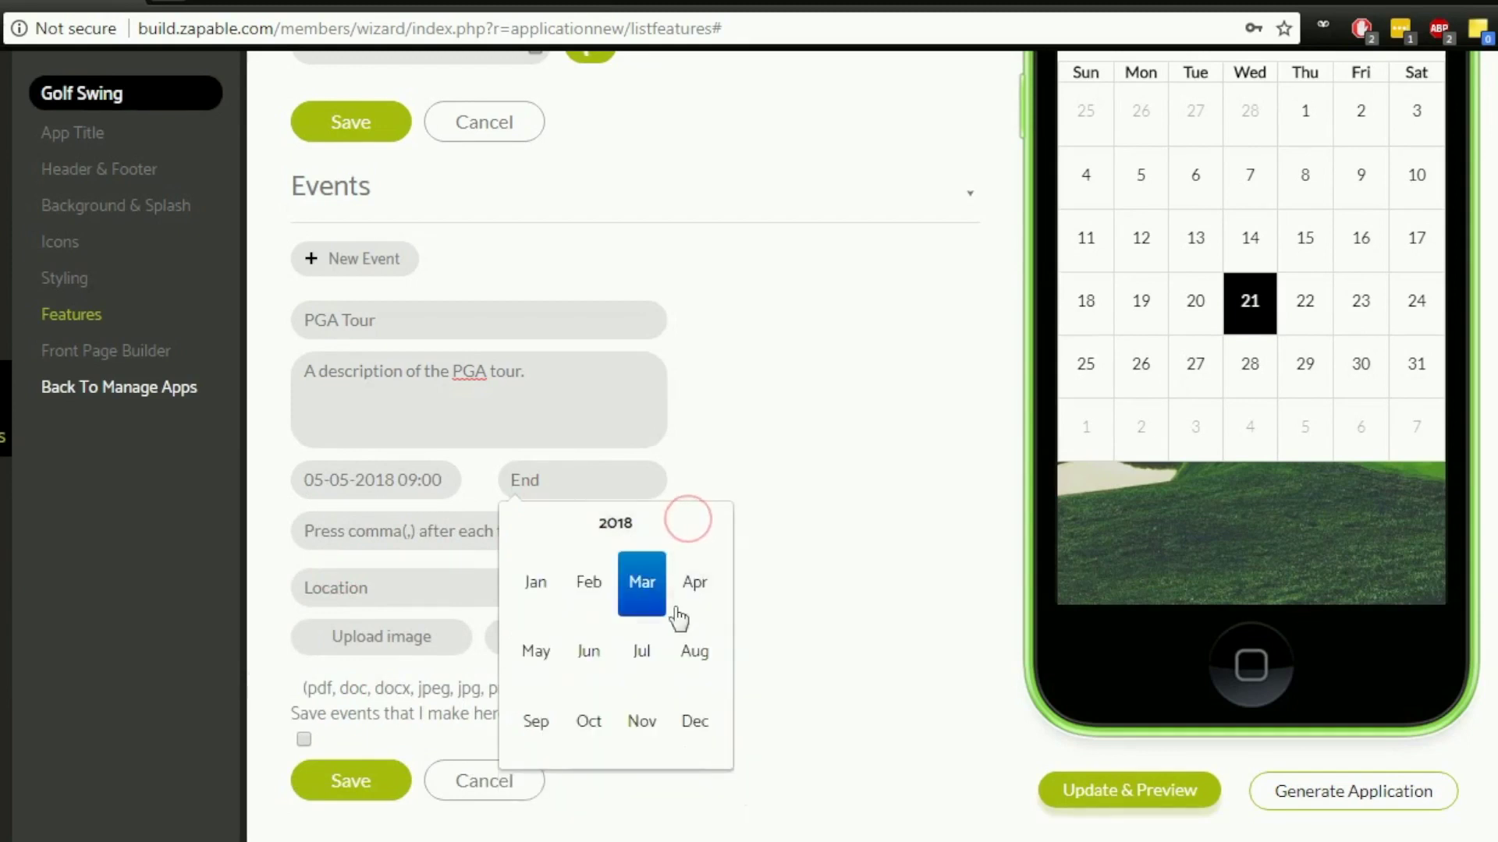
click(541, 653)
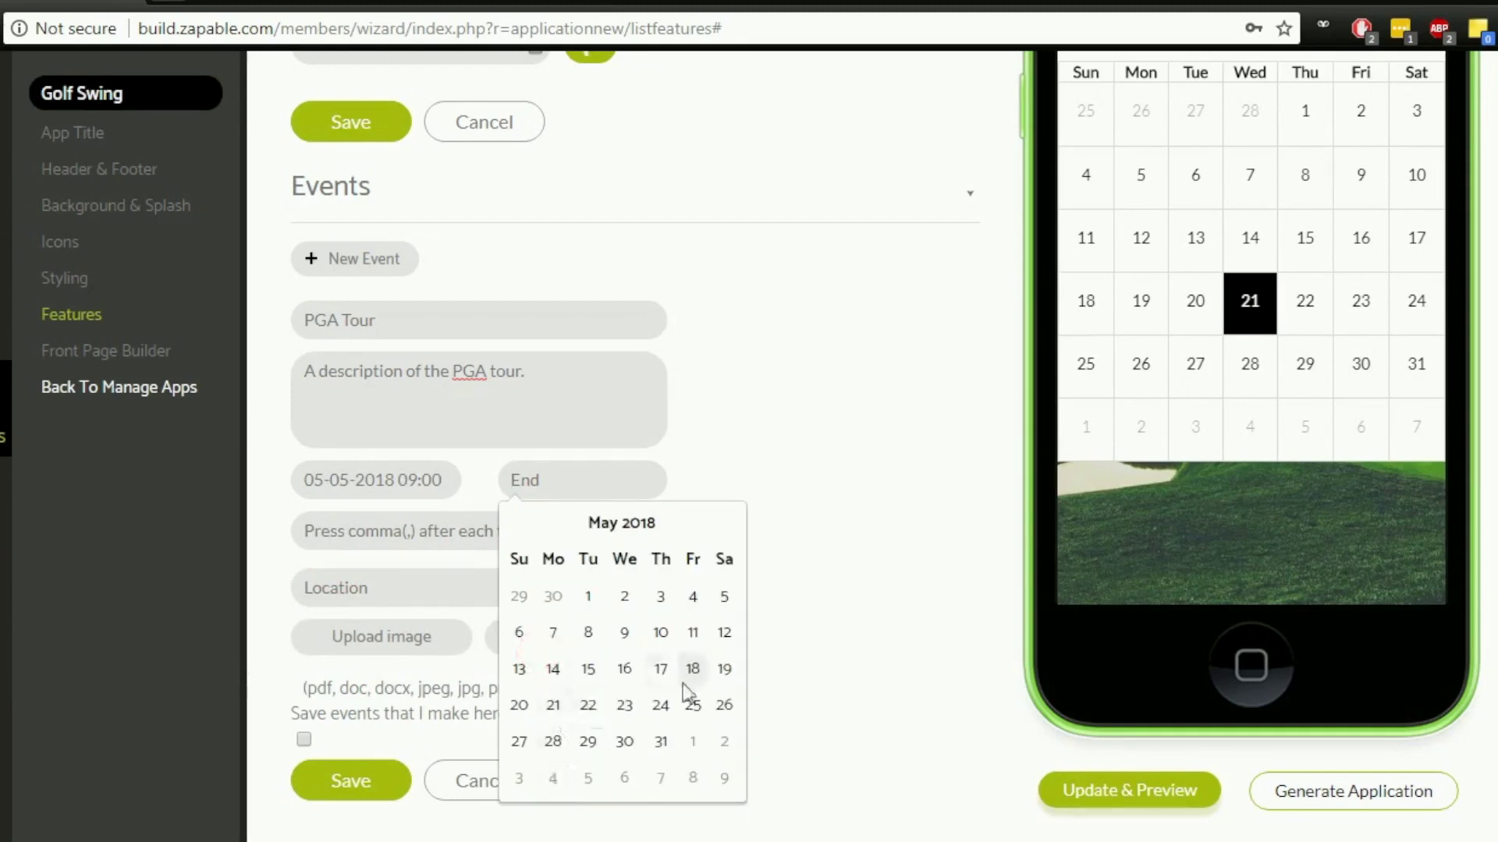
click(723, 671)
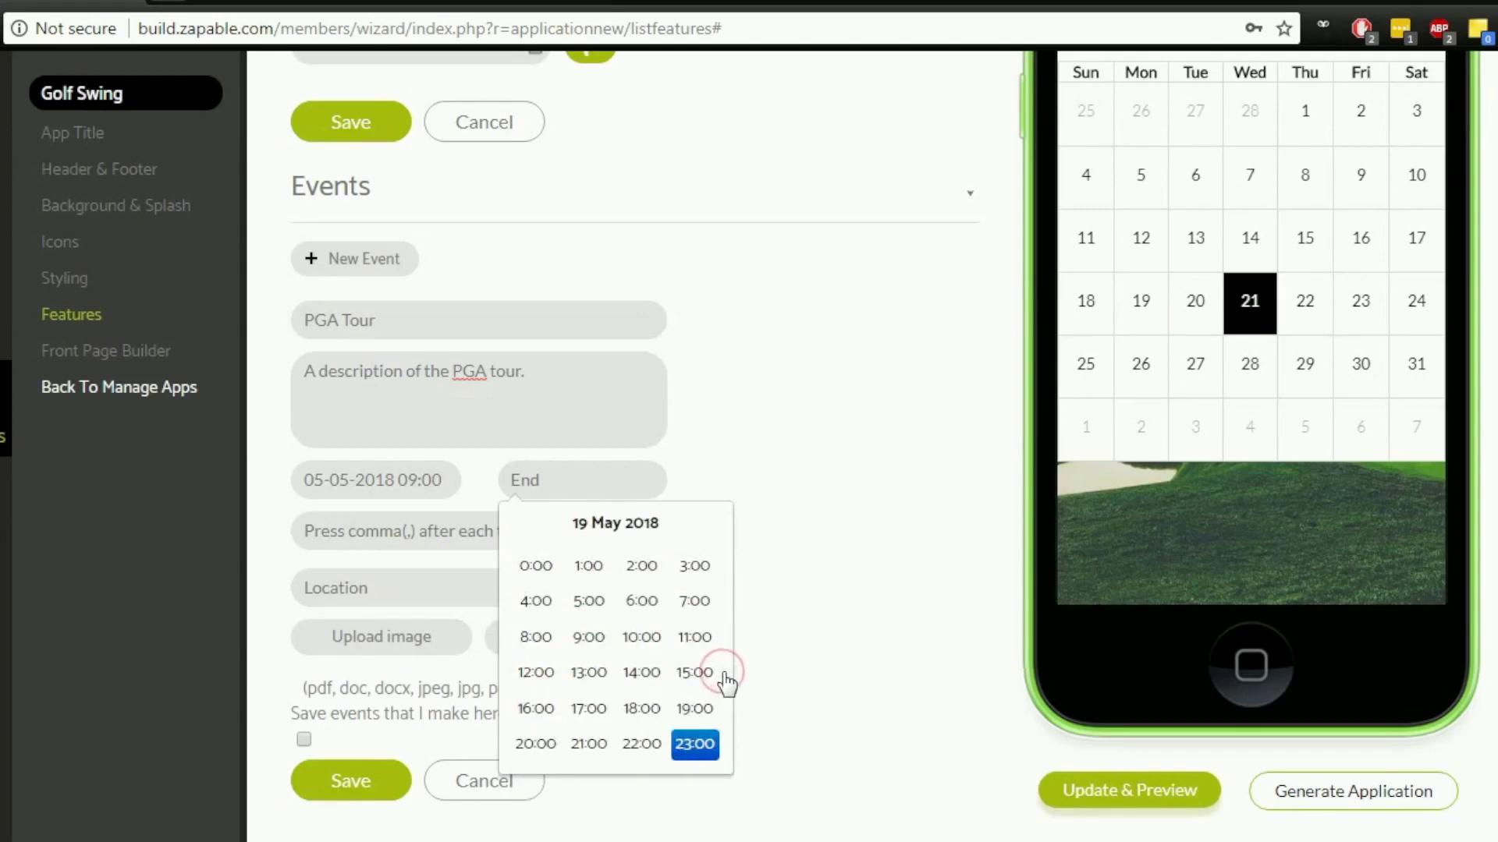
click(605, 711)
click(536, 569)
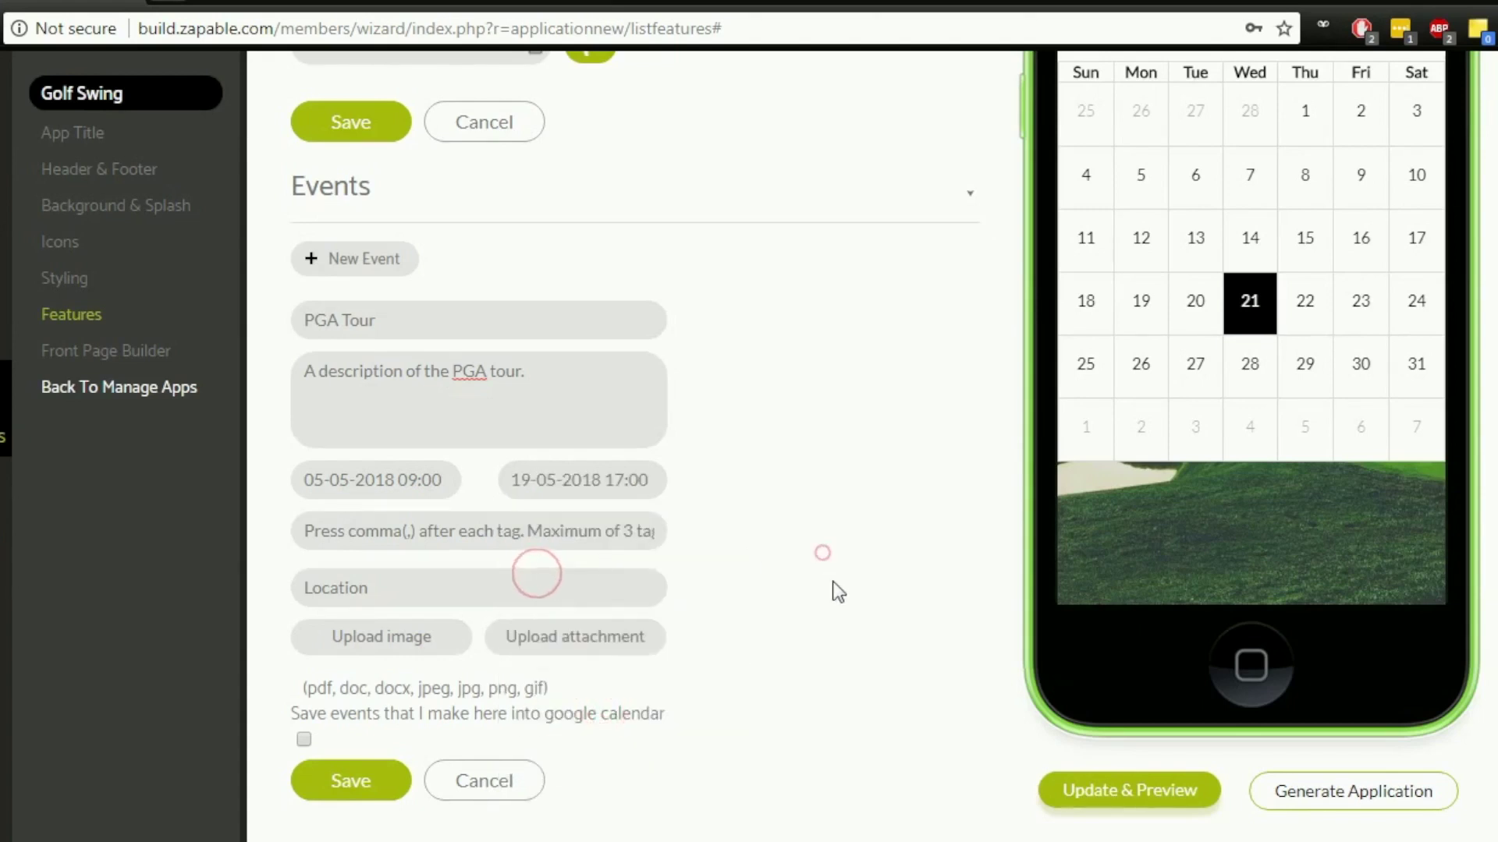
click(368, 539)
- Tag the event with PGA Tour, PGA and Tour
text(PGA )
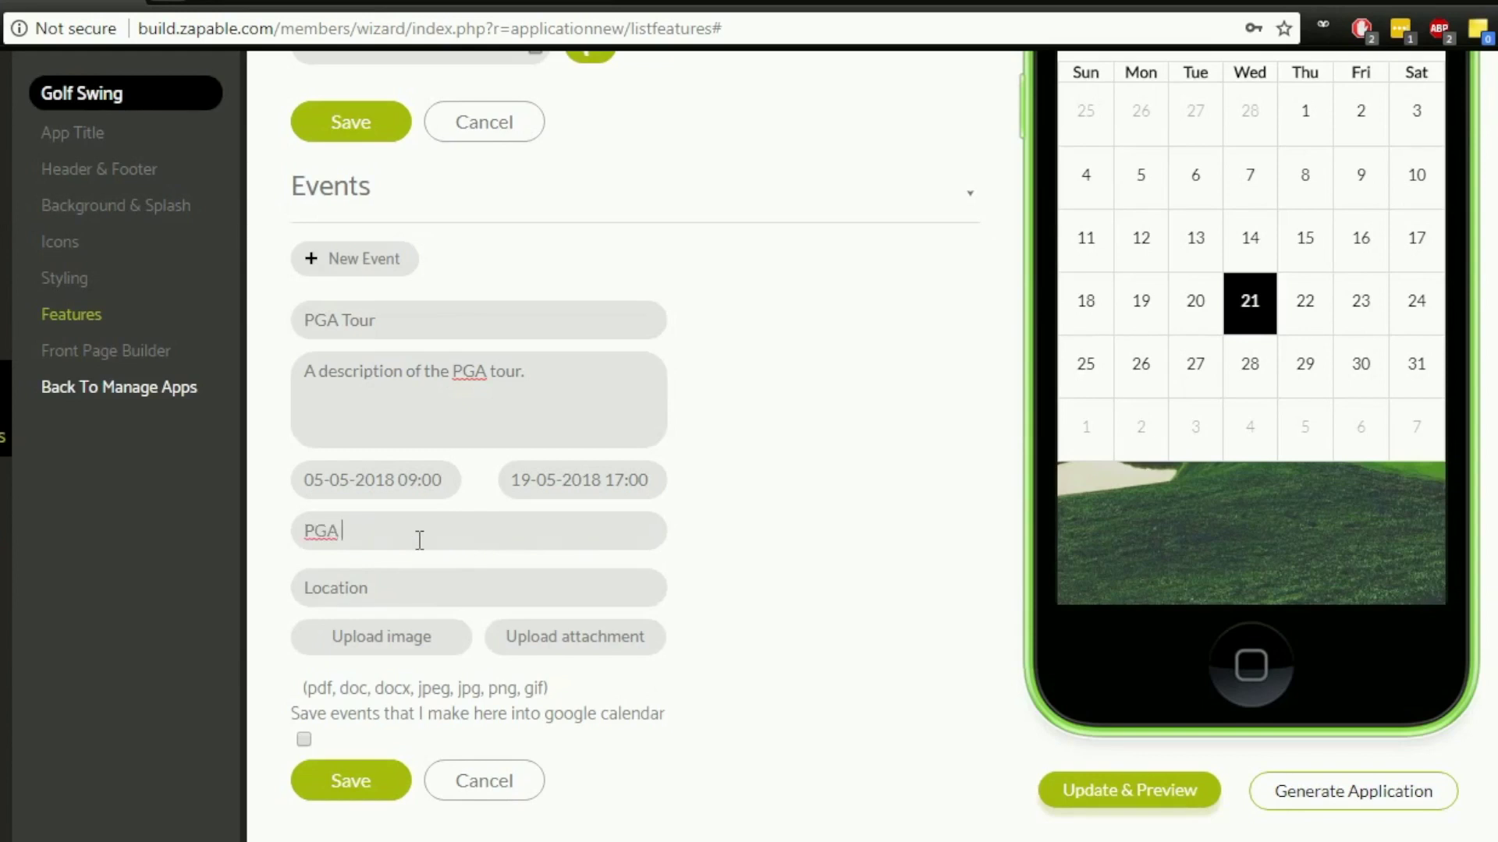
text(Tour,PGA)
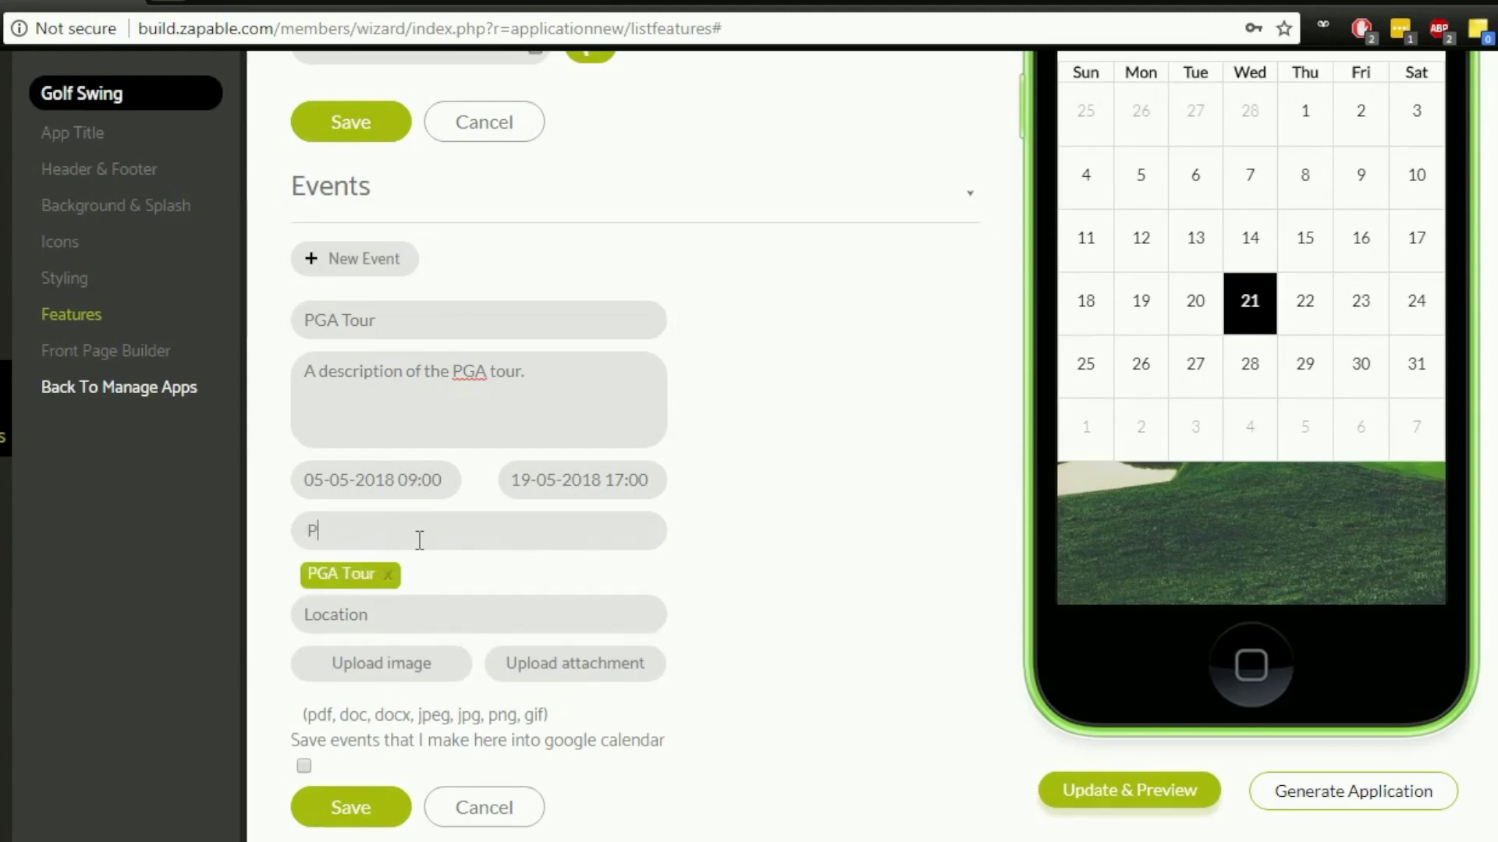
text(,)
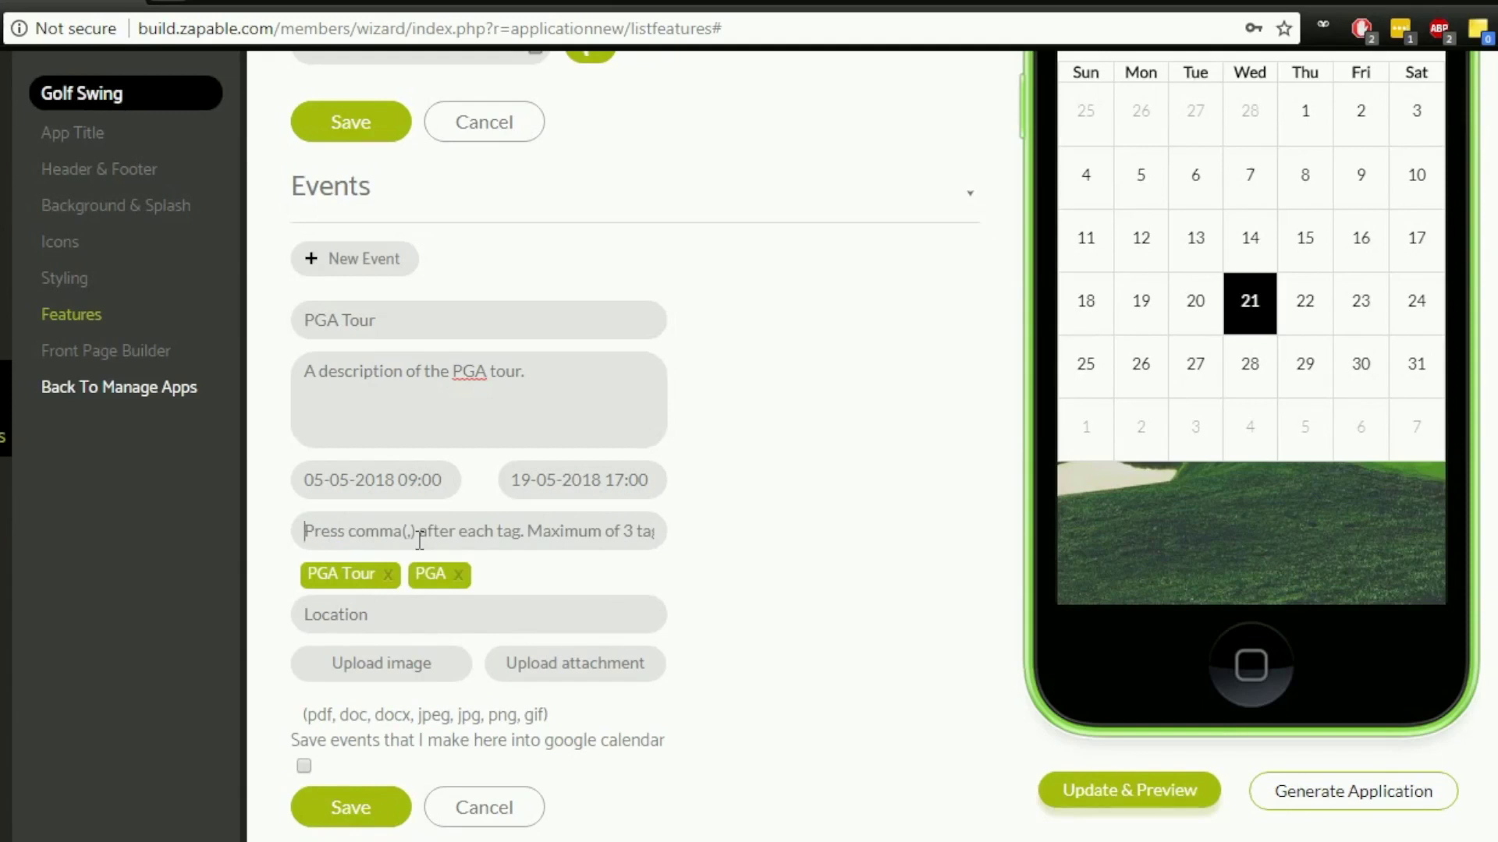
text(Tour,)
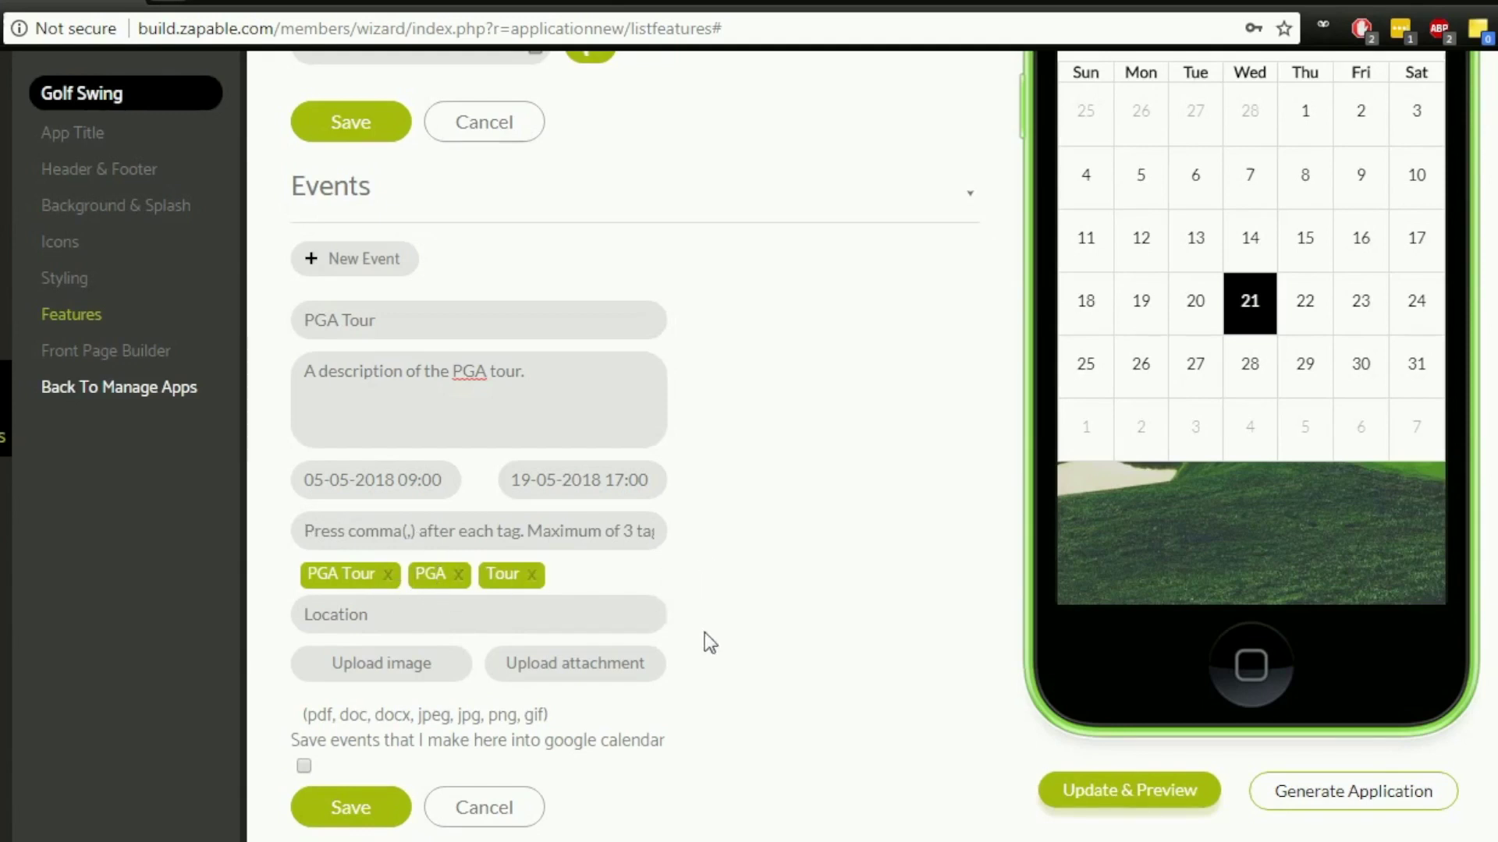
scroll(752, 640, up, 2)
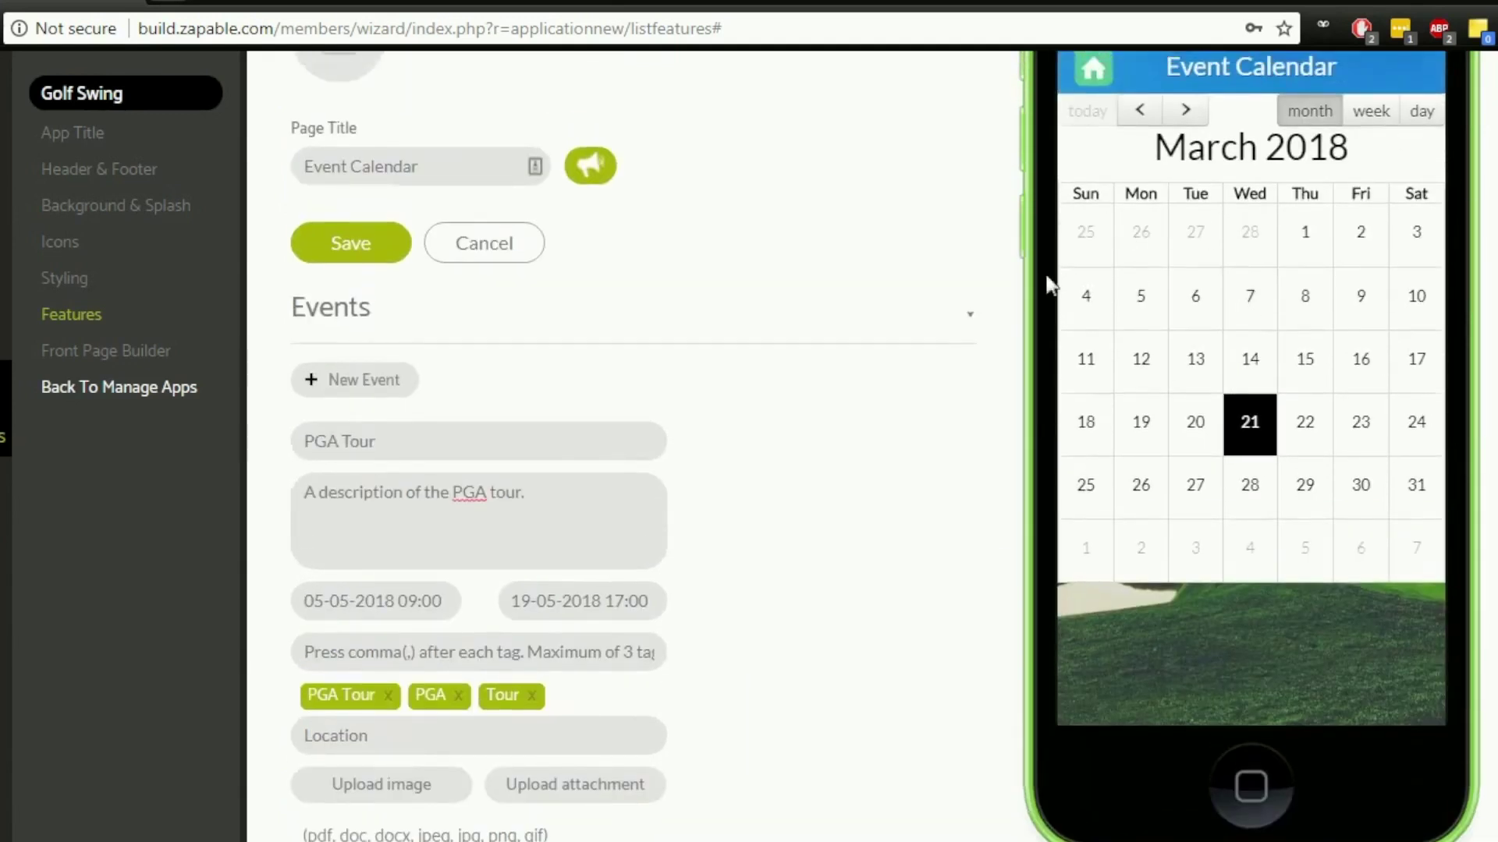
scroll(769, 602, down, 2)
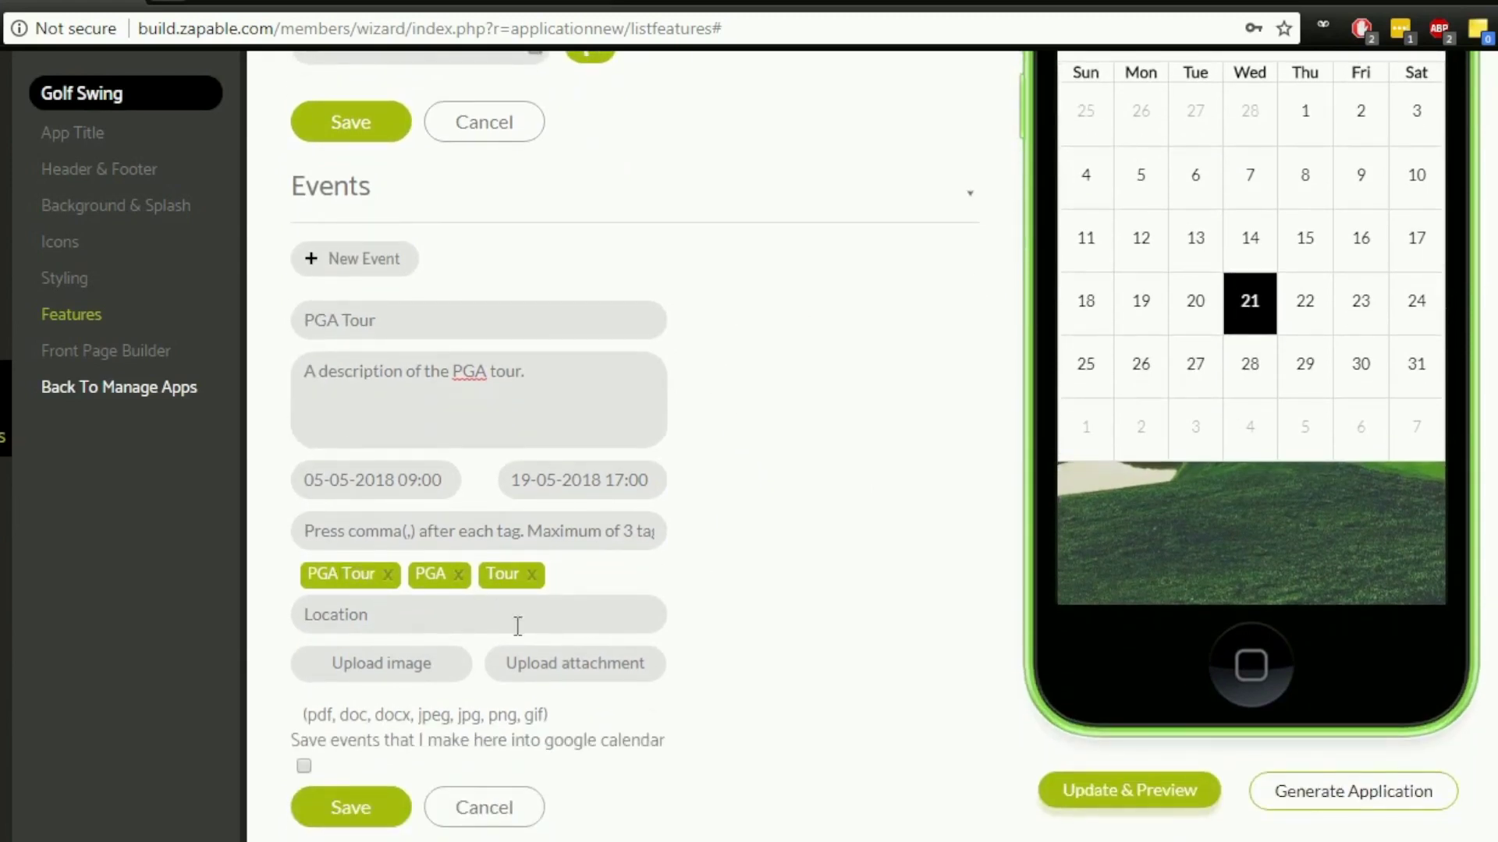
click(397, 608)
- Expand Custom Styling to review event colours, then expand Advanced settings for Google Calendar credentials
scroll(684, 744, down, 3)
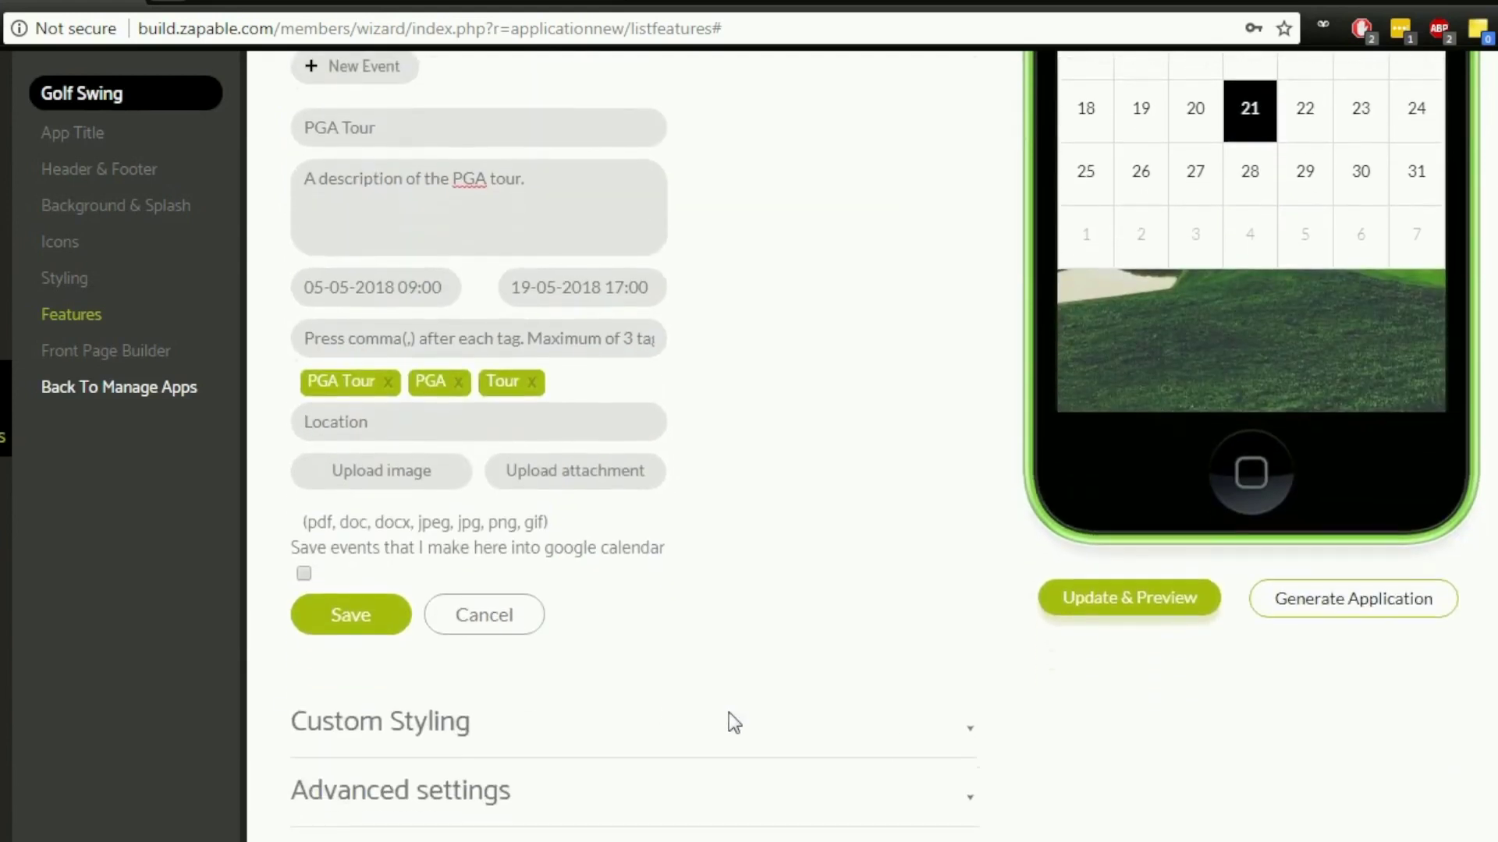
click(898, 728)
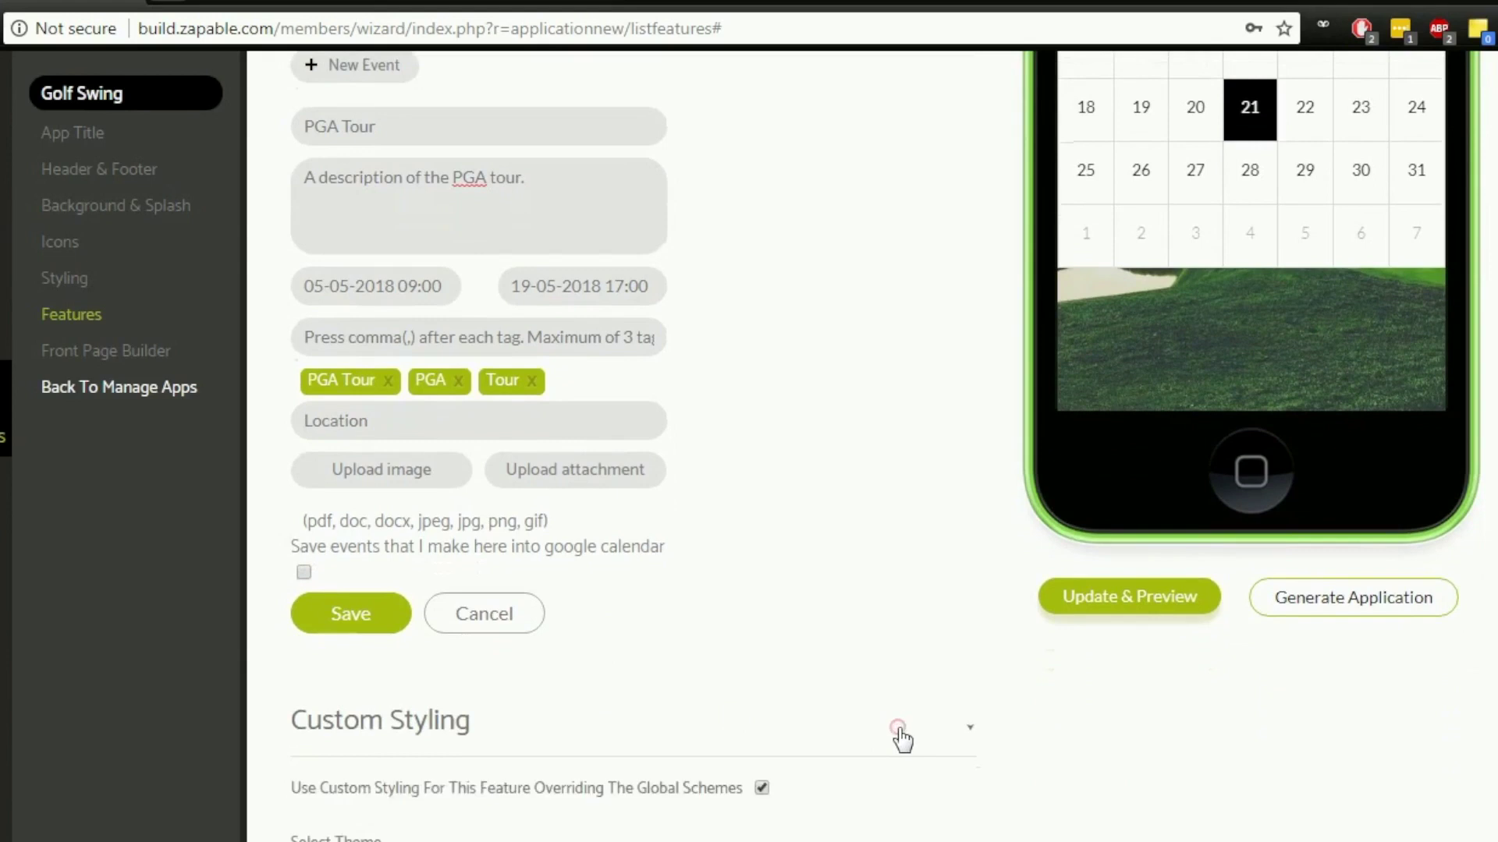
scroll(840, 661, down, 2)
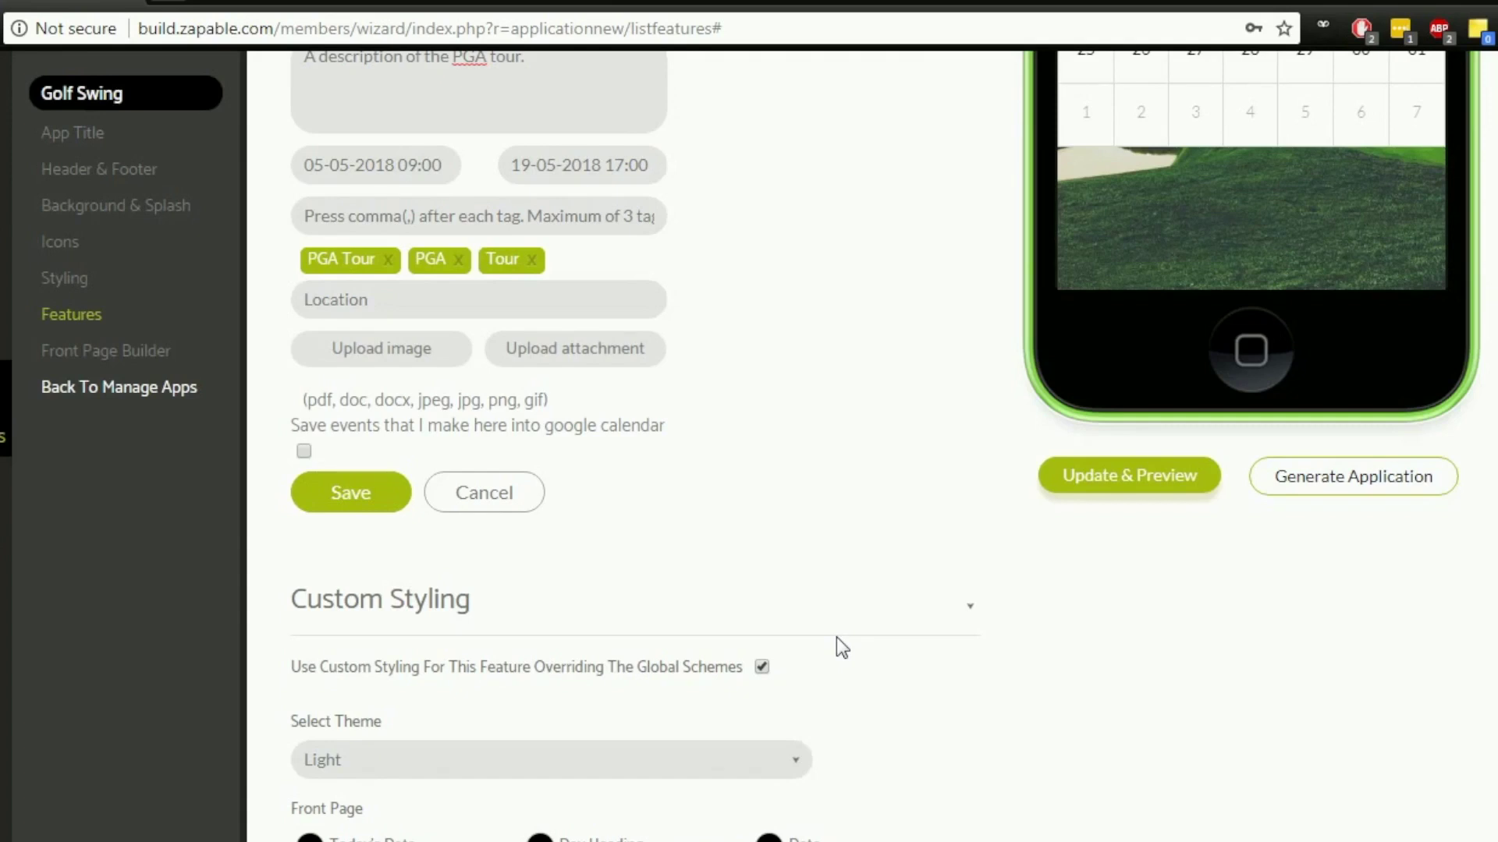
scroll(836, 638, down, 2)
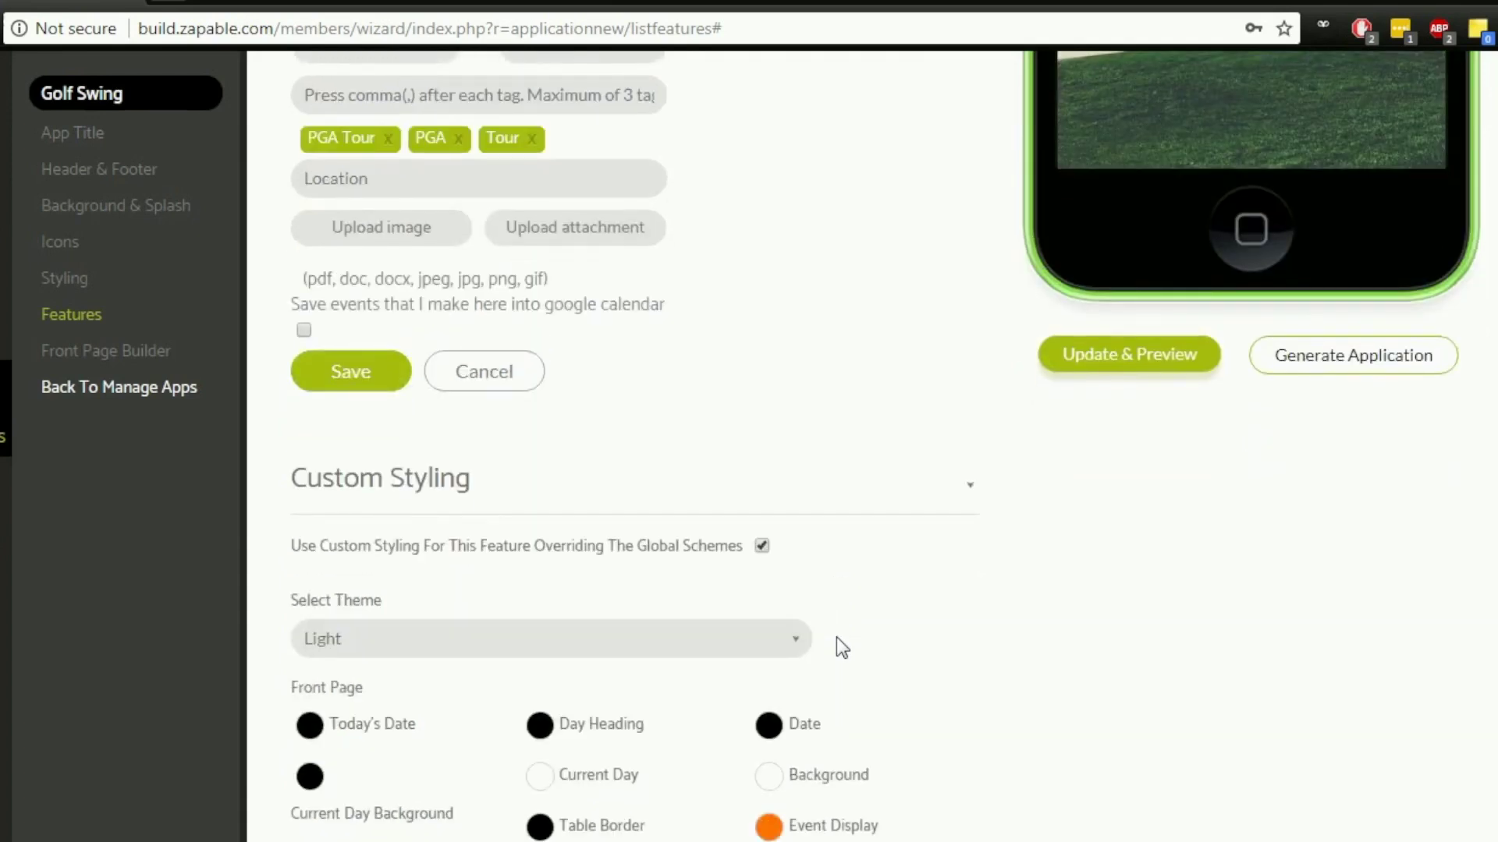
scroll(836, 638, down, 2)
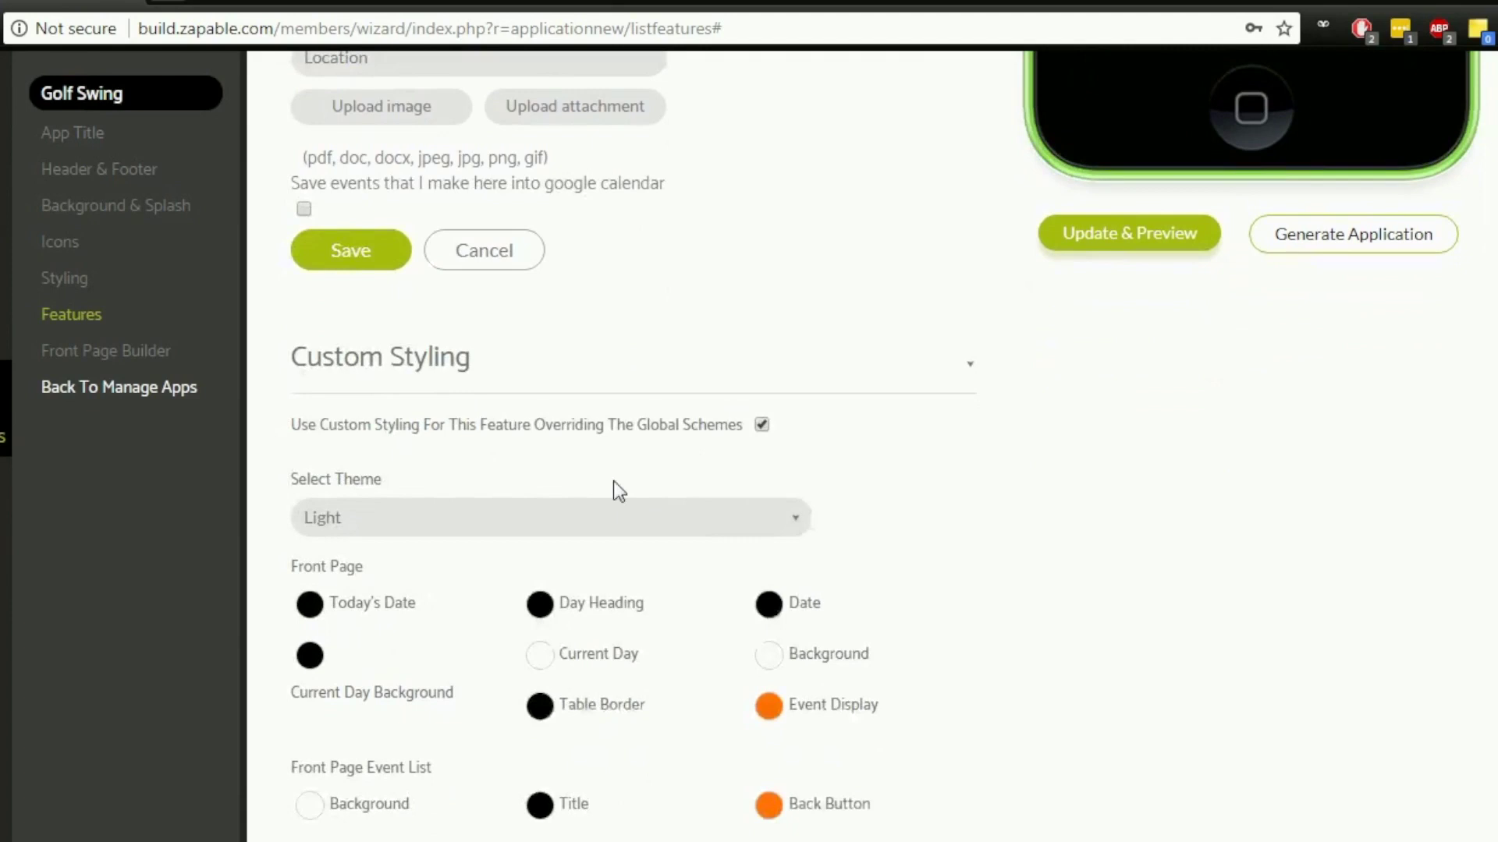
scroll(443, 406, down, 6)
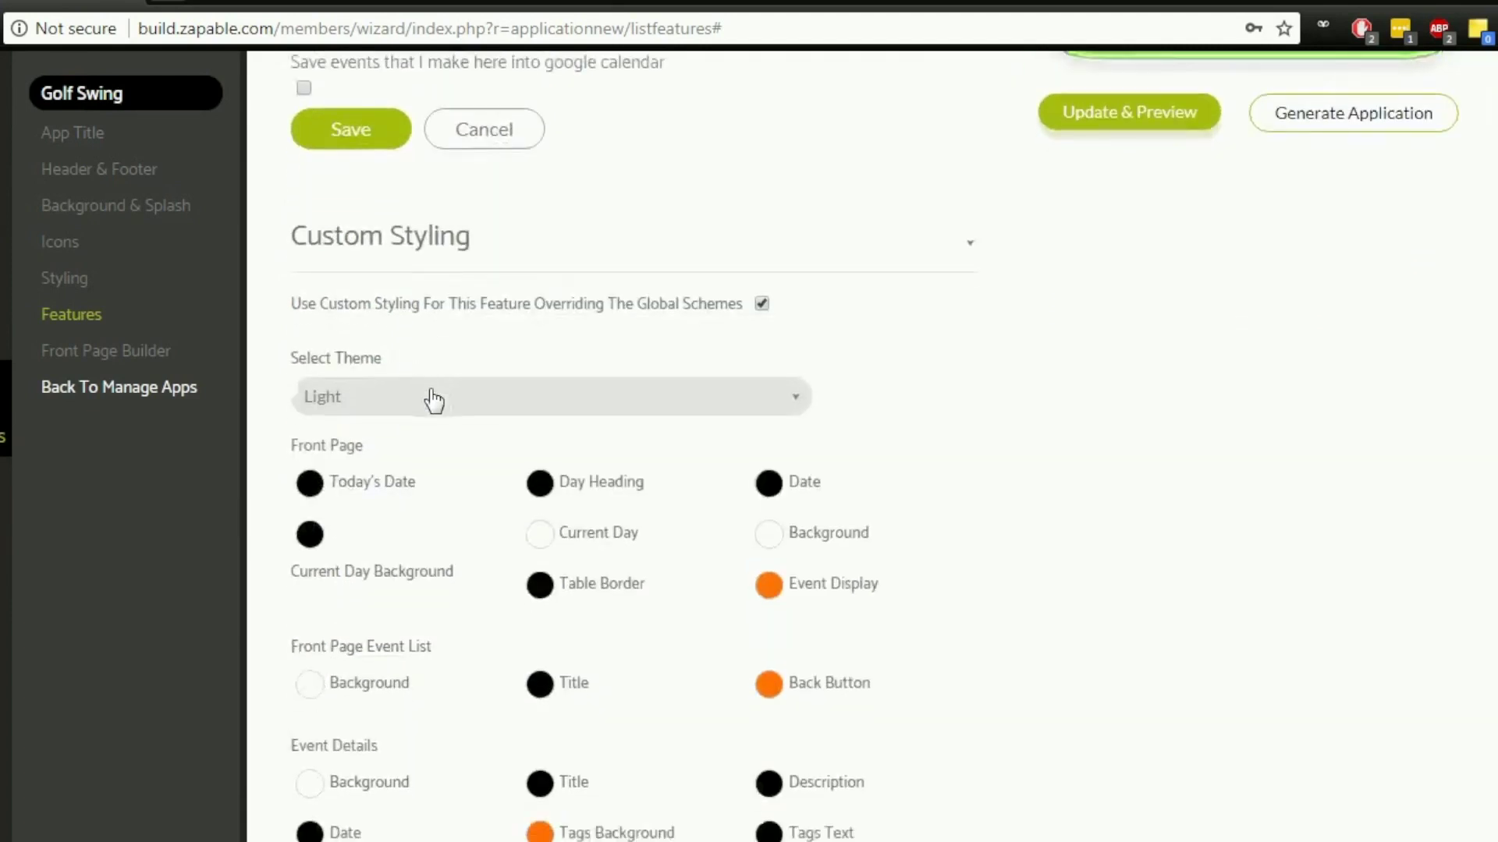
click(711, 807)
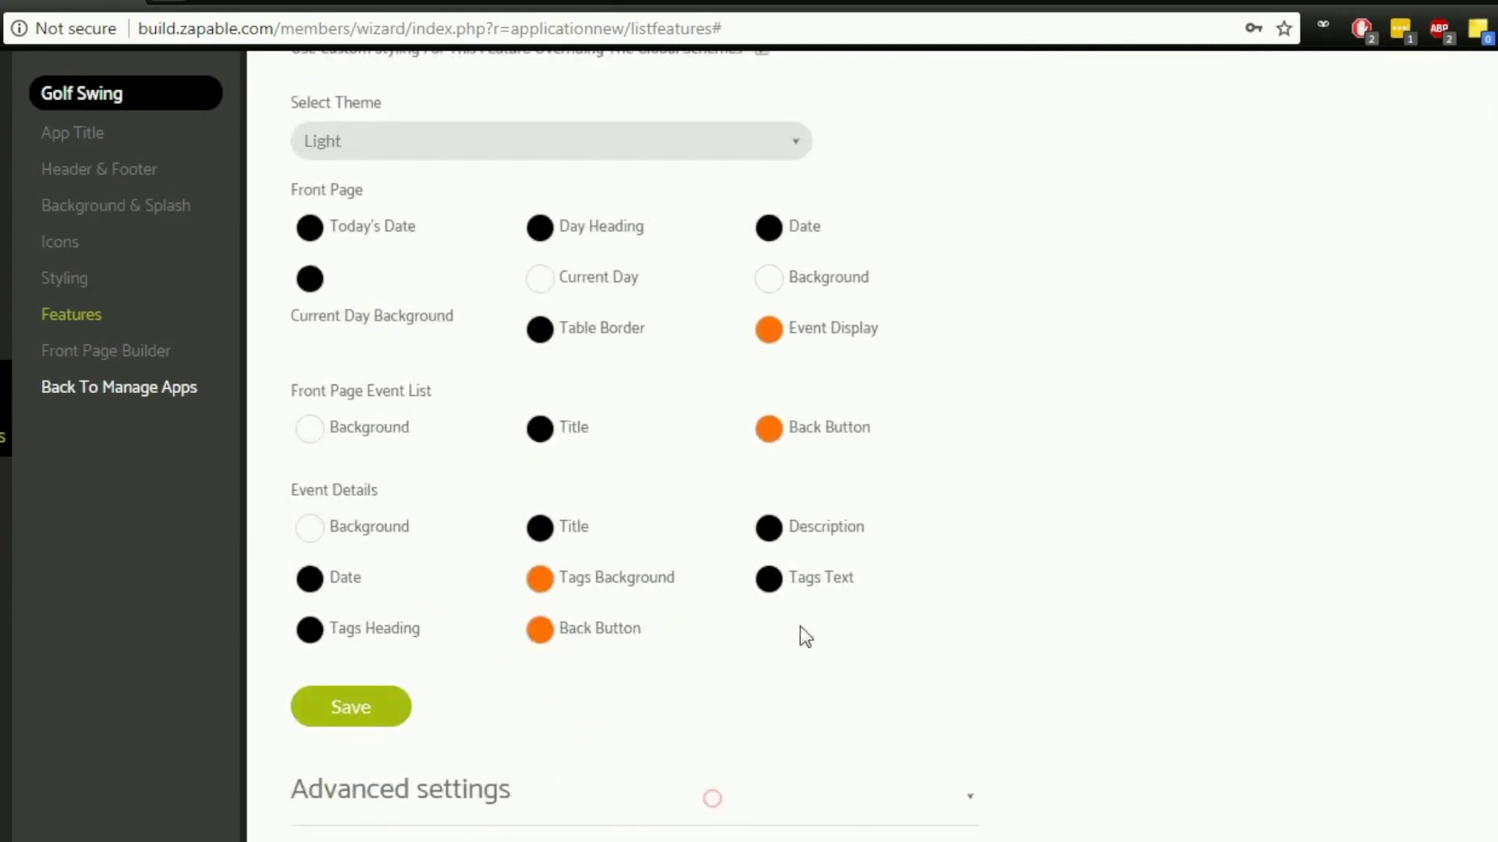
scroll(819, 635, down, 3)
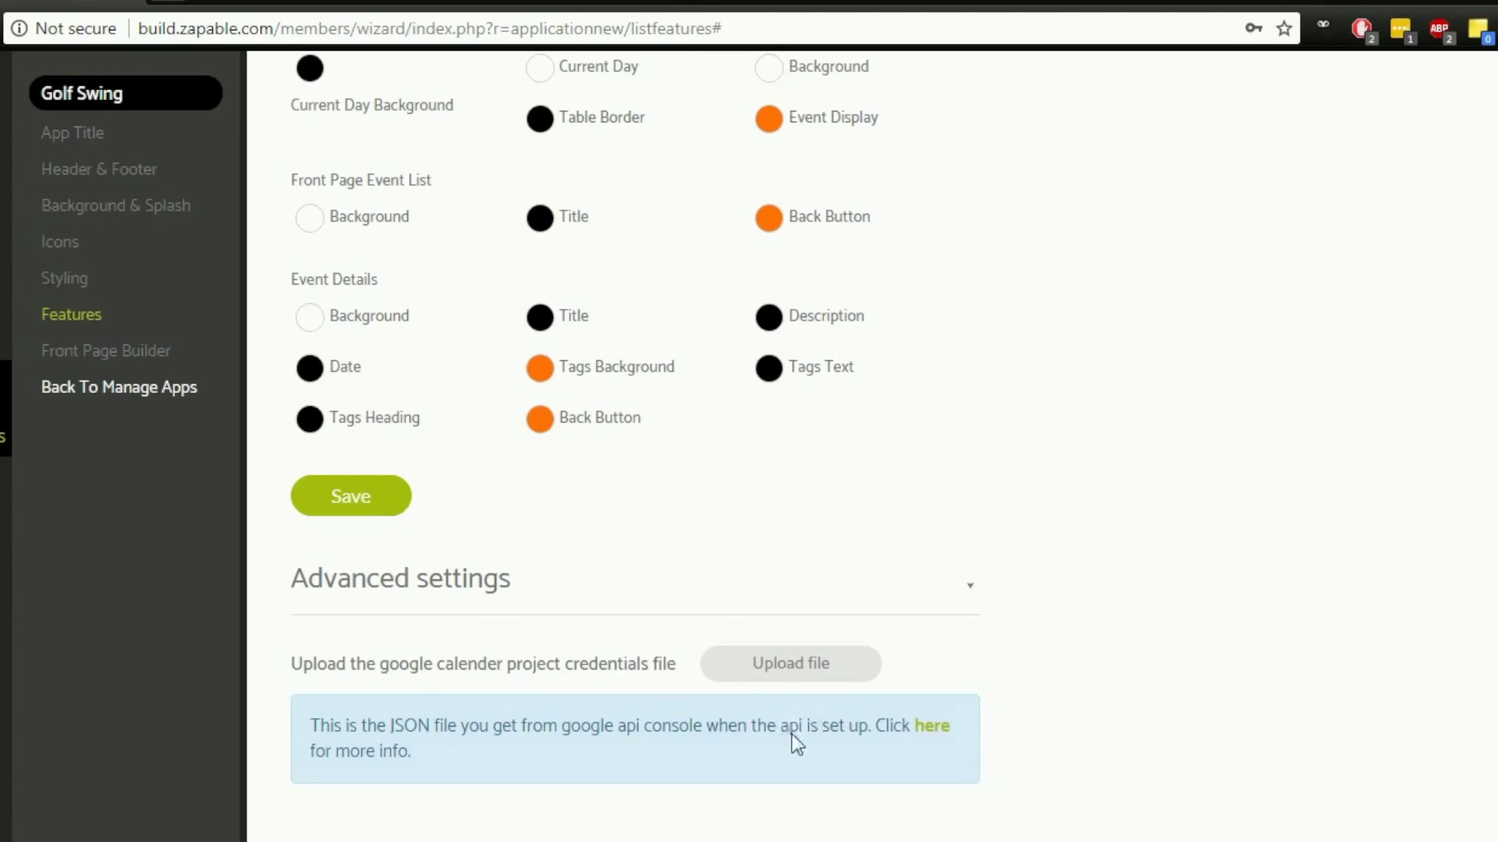
- Scroll back up to the PGA Tour event form and its Save button
scroll(588, 663, up, 5)
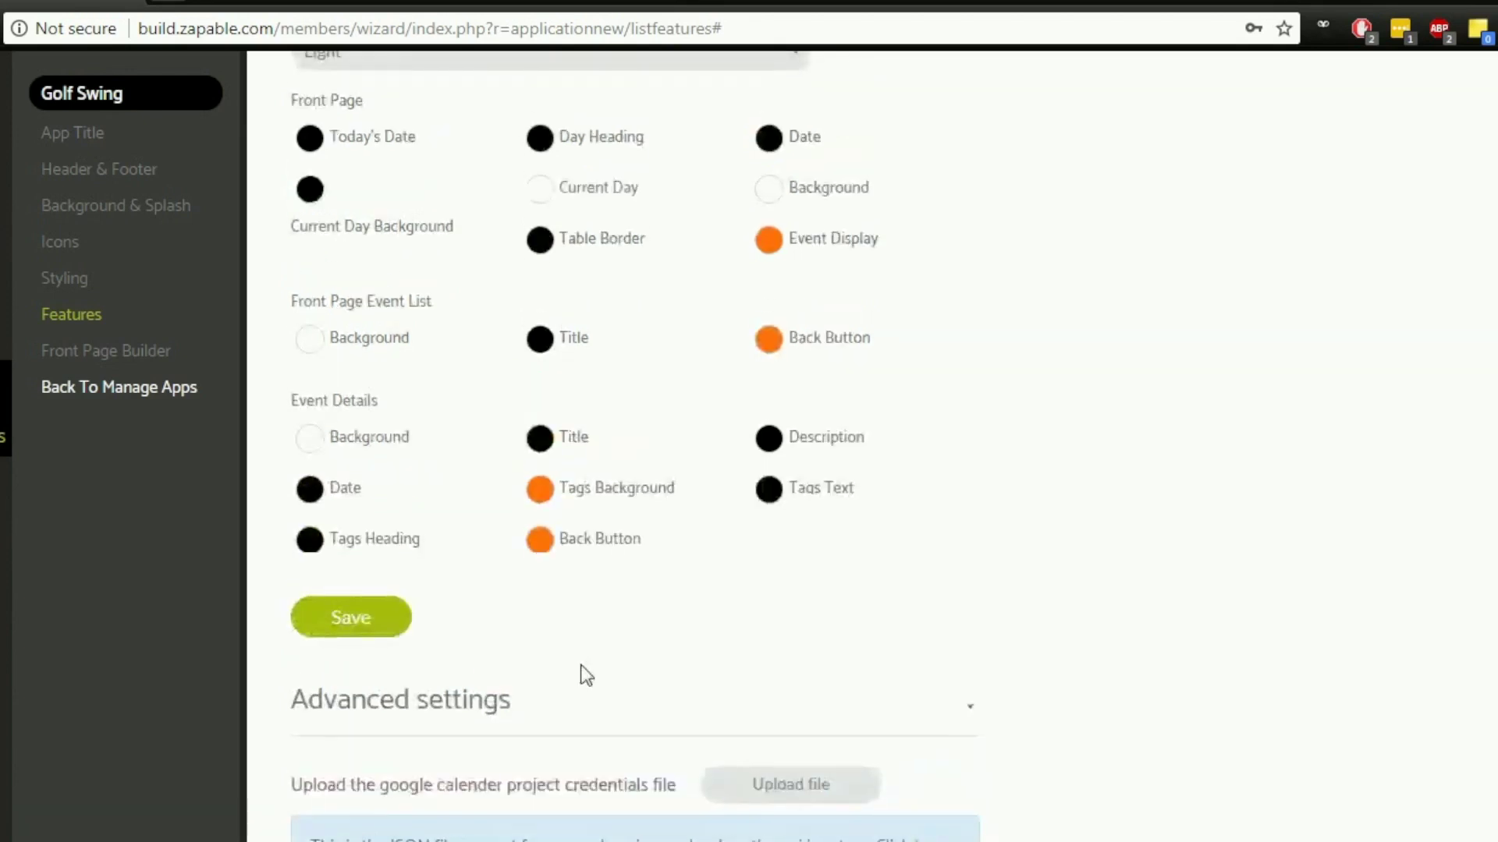
scroll(589, 687, up, 10)
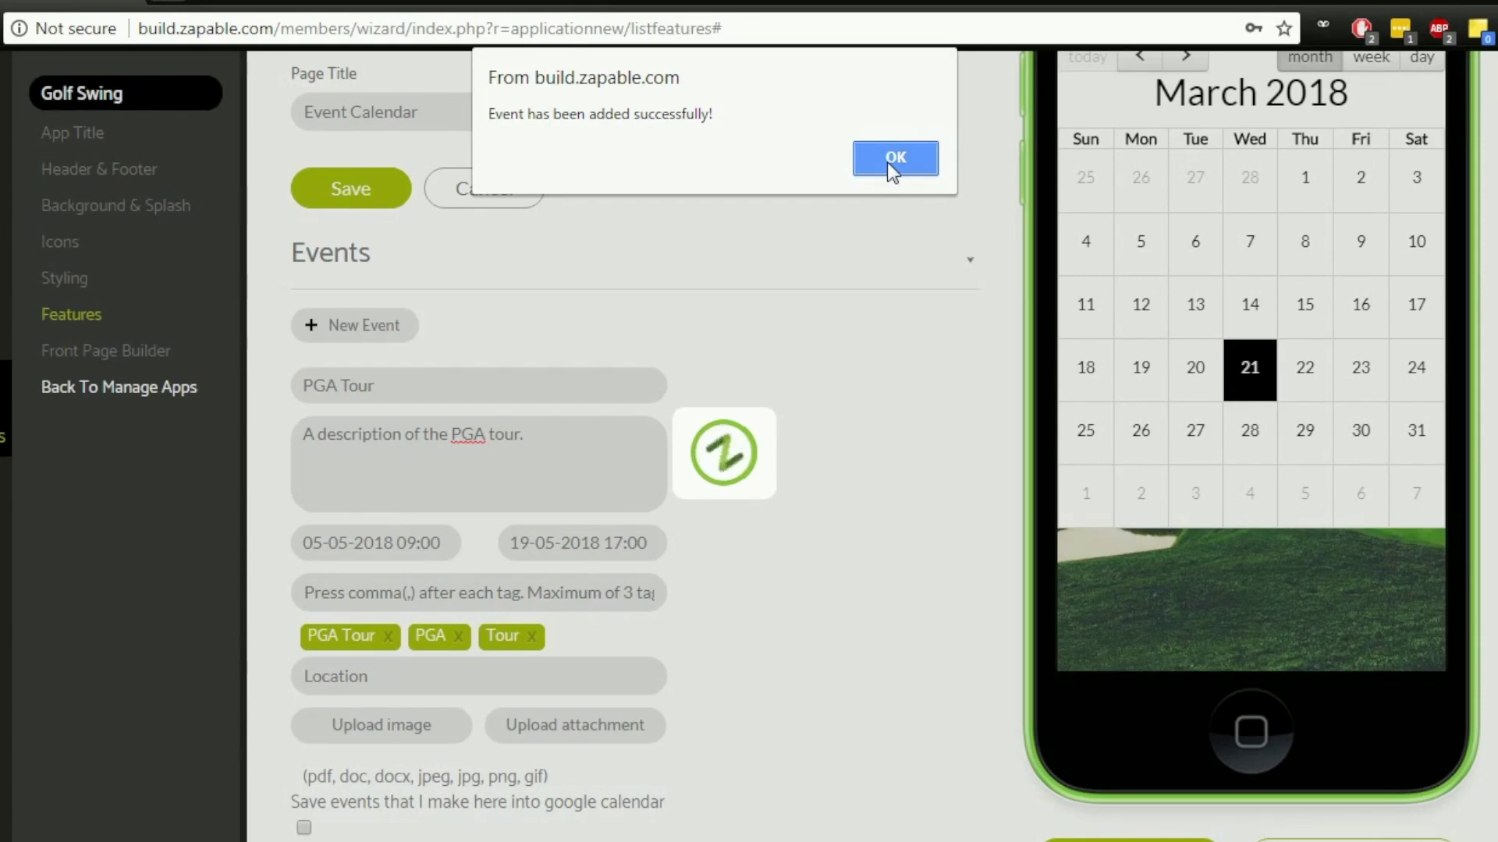
- Acknowledge the 'Event has been added successfully!' alert with OK
click(887, 158)
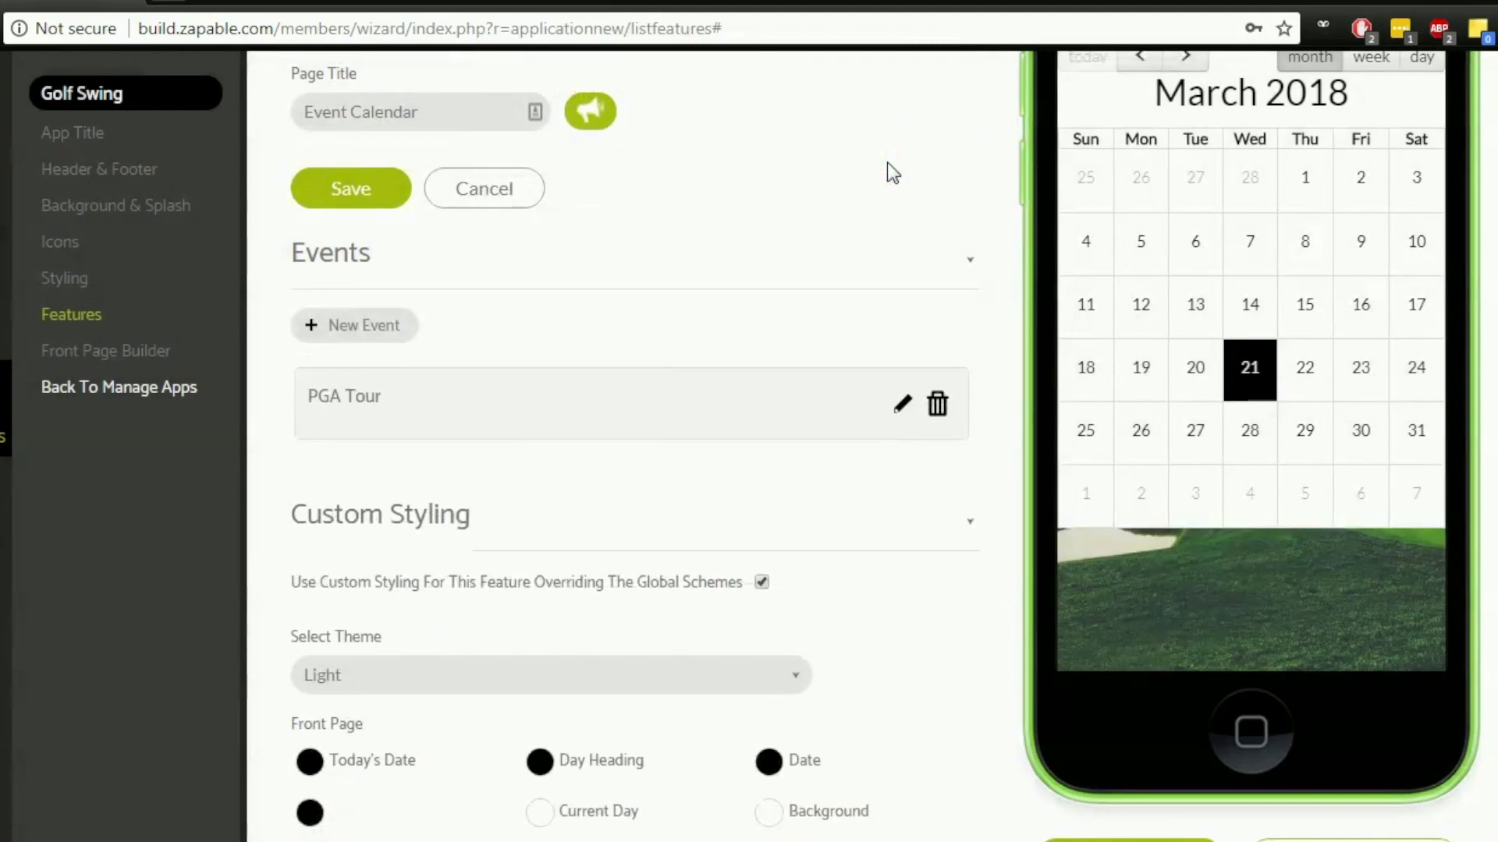